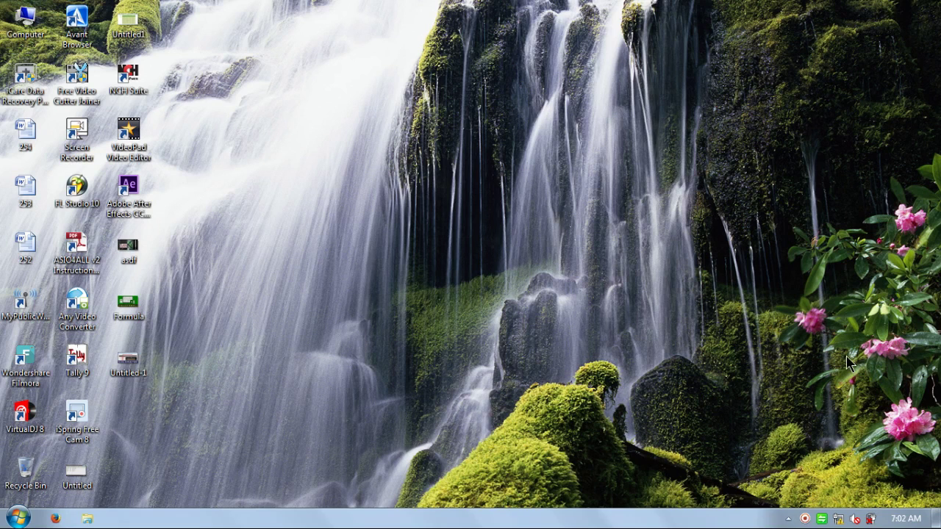
# Step: Open Microsoft Office Excel 2007 and set the blank worksheet's zoom to 150%
pyautogui.click(18, 519)
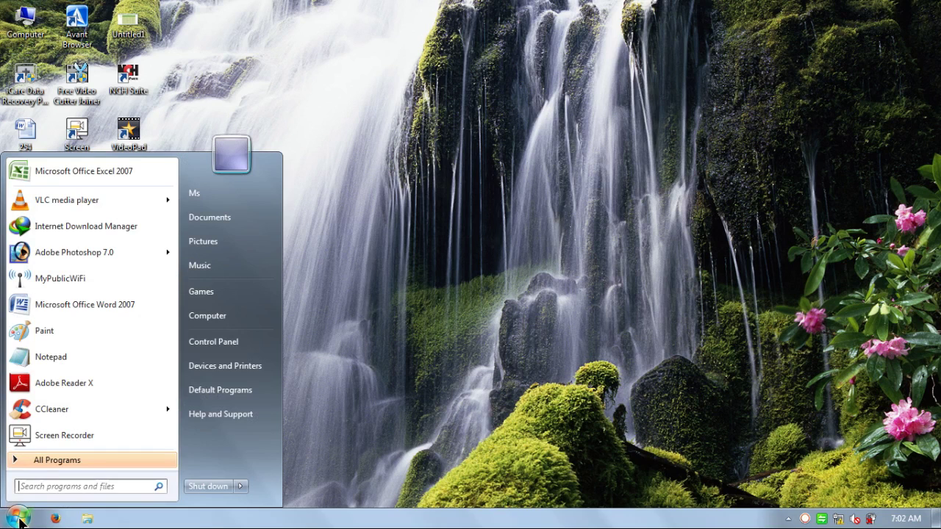
pyautogui.click(94, 170)
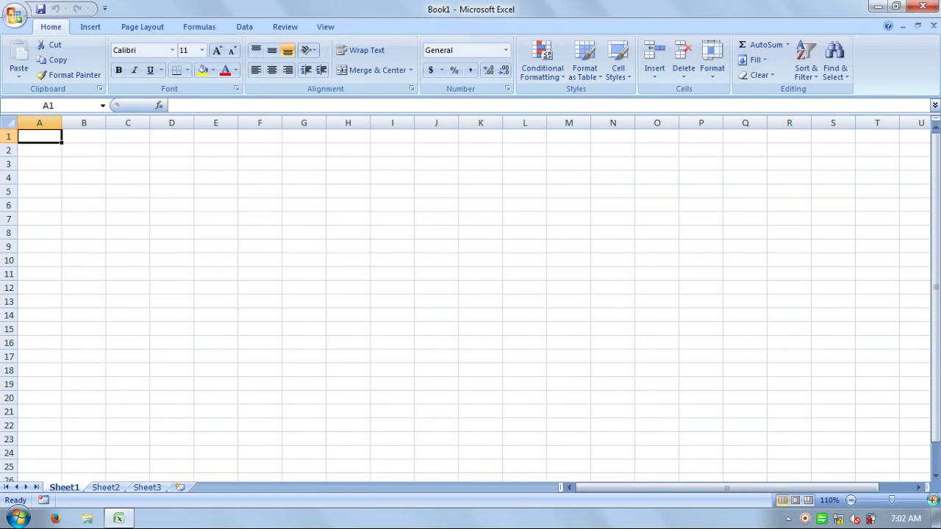
pyautogui.click(932, 500)
pyautogui.click(932, 500)
pyautogui.click(932, 500)
pyautogui.click(932, 501)
pyautogui.click(932, 501)
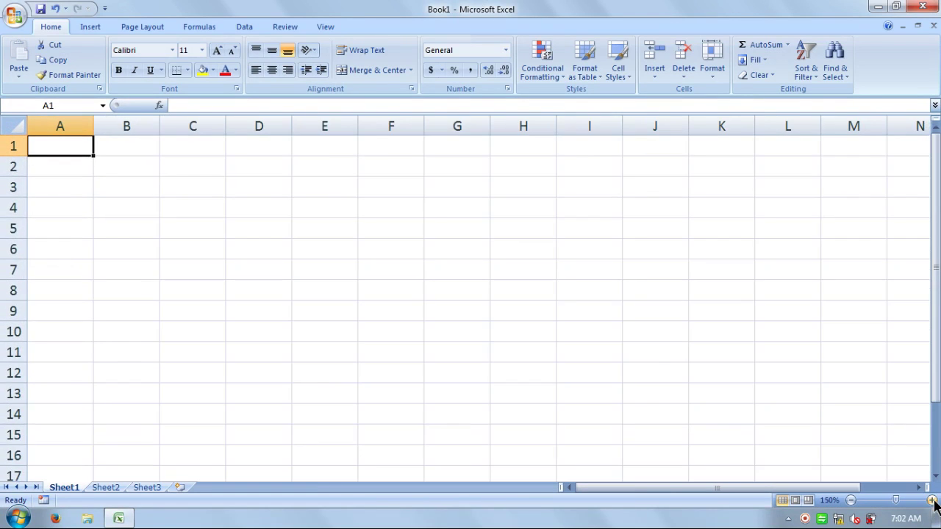
# Step: Enter the column headings S.No. and Month in cells B5 and C5
pyautogui.click(263, 312)
pyautogui.click(66, 232)
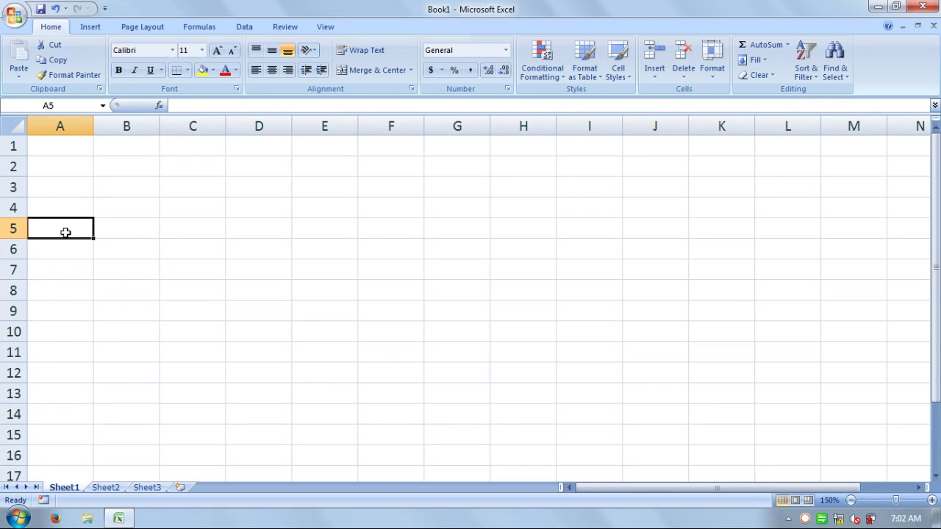
pyautogui.press('Right')
pyautogui.write('S')
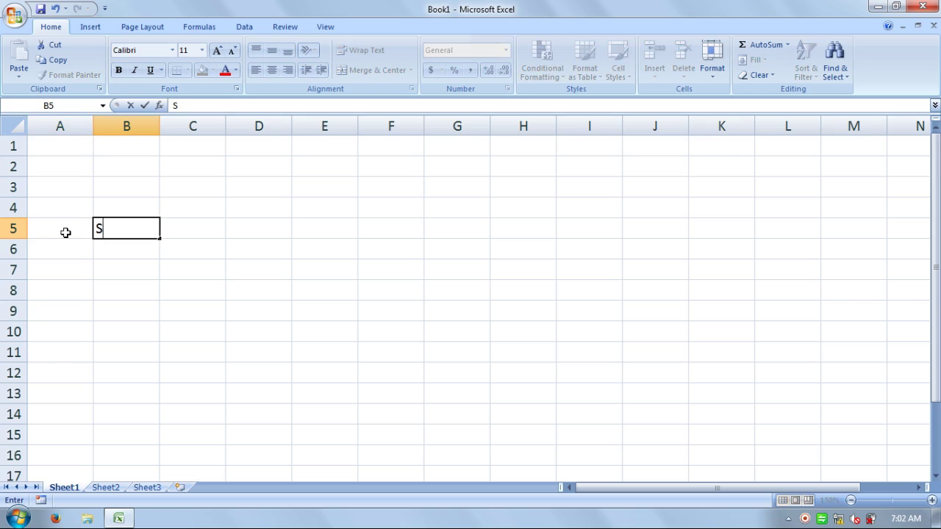
pyautogui.write('.No.')
pyautogui.press('Right')
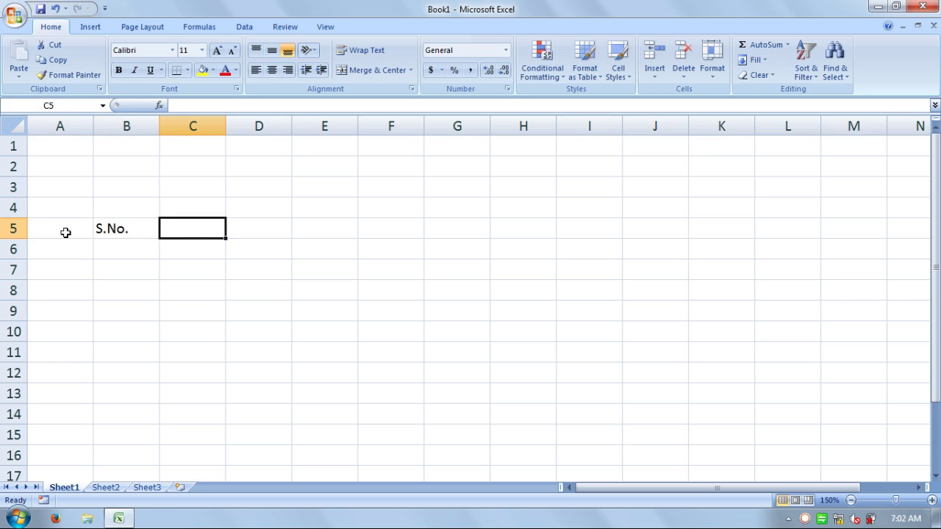
pyautogui.write('Month')
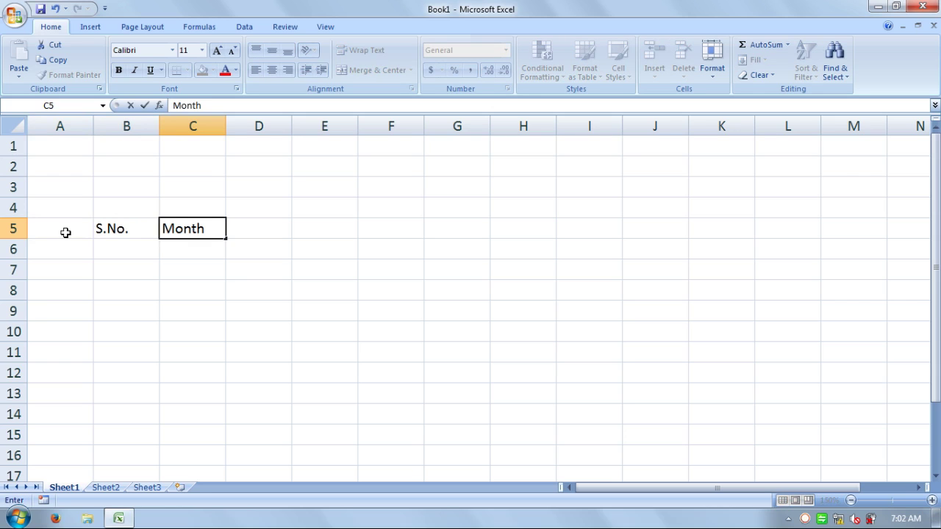
pyautogui.press('Right')
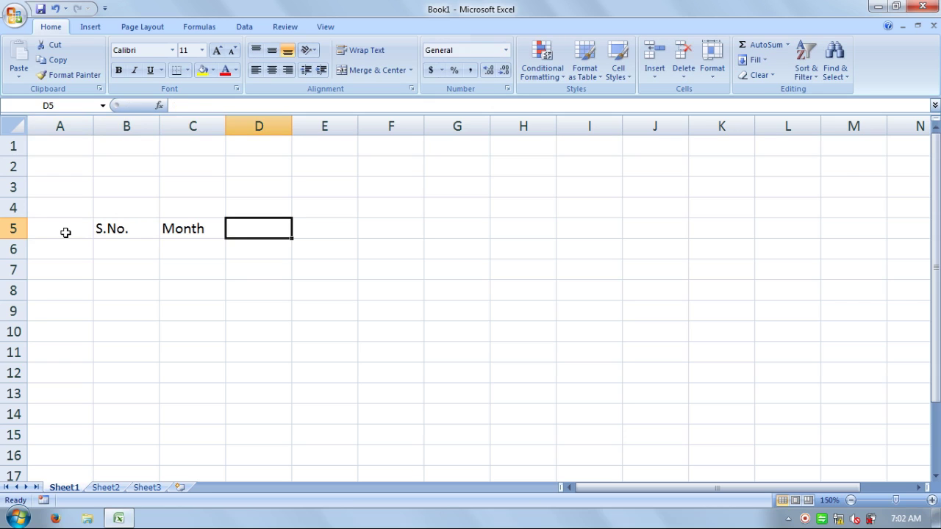
# Step: Add the headings Quarter, Target and Sales in cells D5, E5 and F5
pyautogui.write('Q')
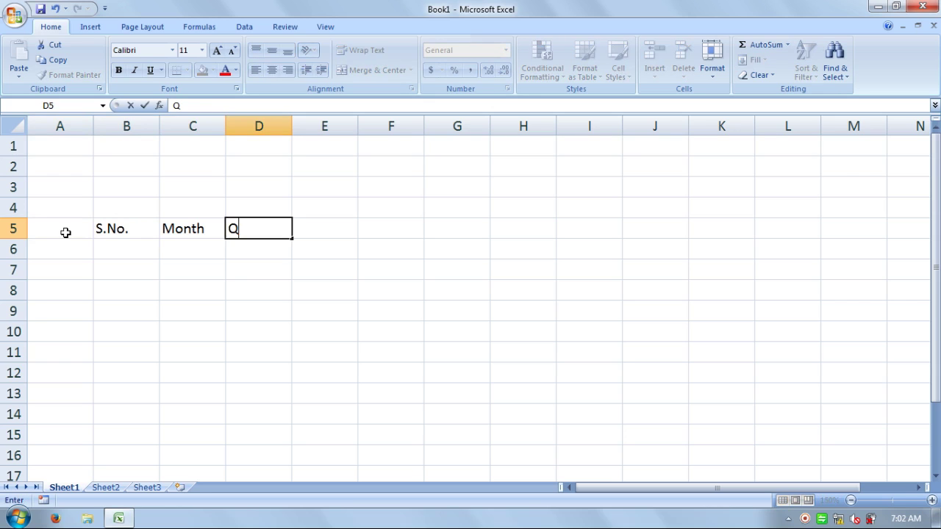
pyautogui.write('uarter')
pyautogui.press('Tab')
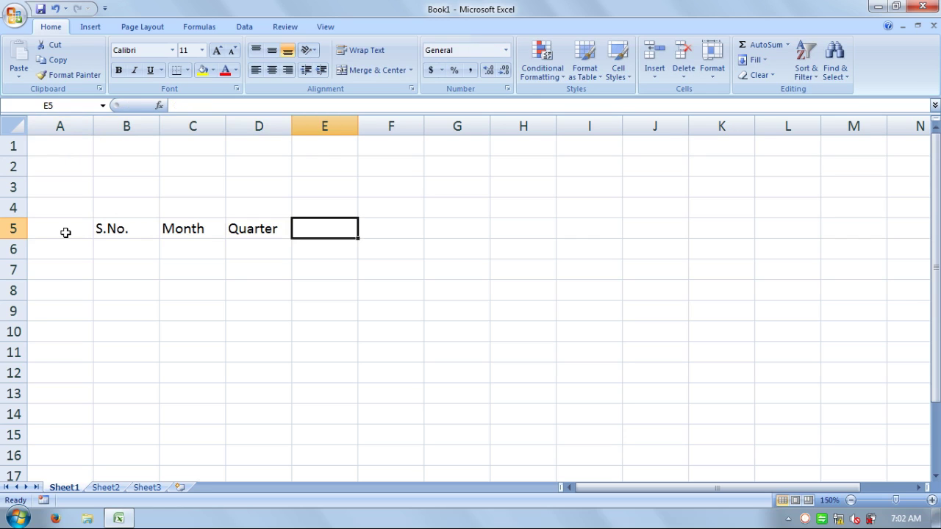
pyautogui.write('Ta')
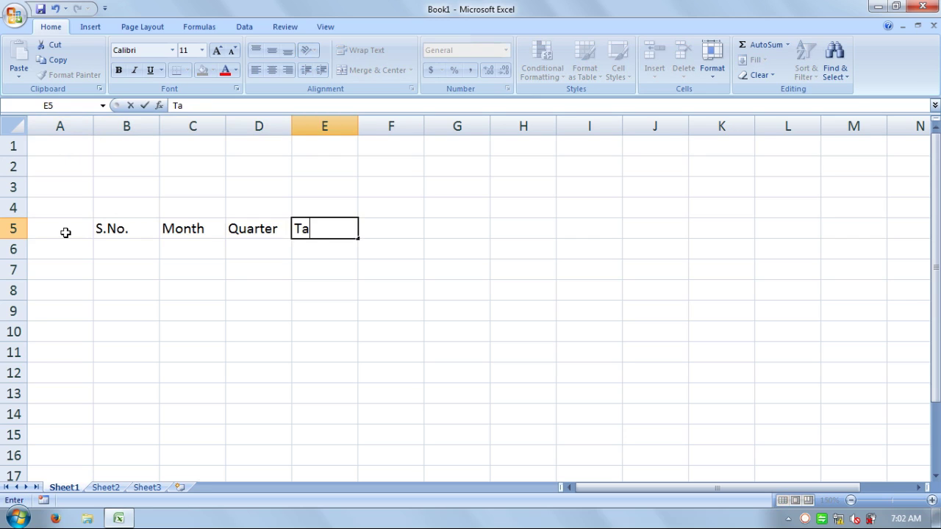
pyautogui.write('rget')
pyautogui.press('Tab')
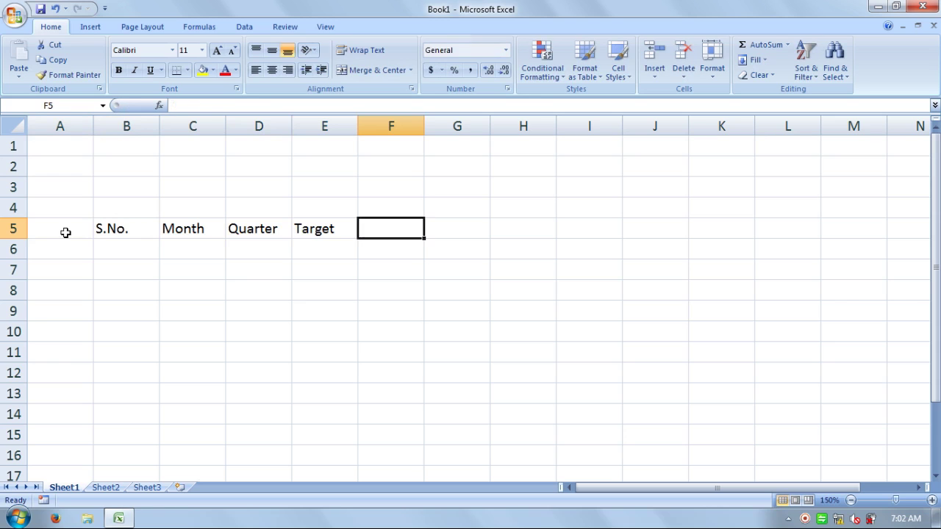
pyautogui.write('Sales')
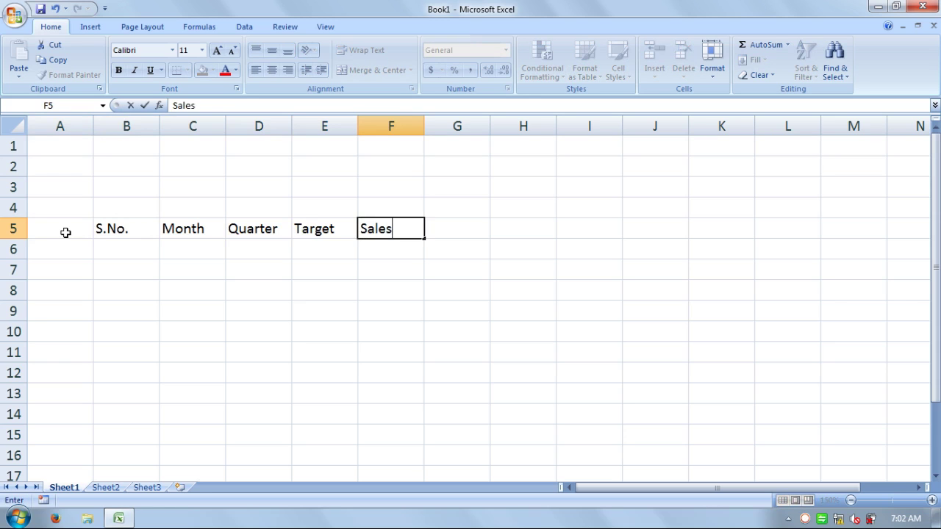
pyautogui.press('Return')
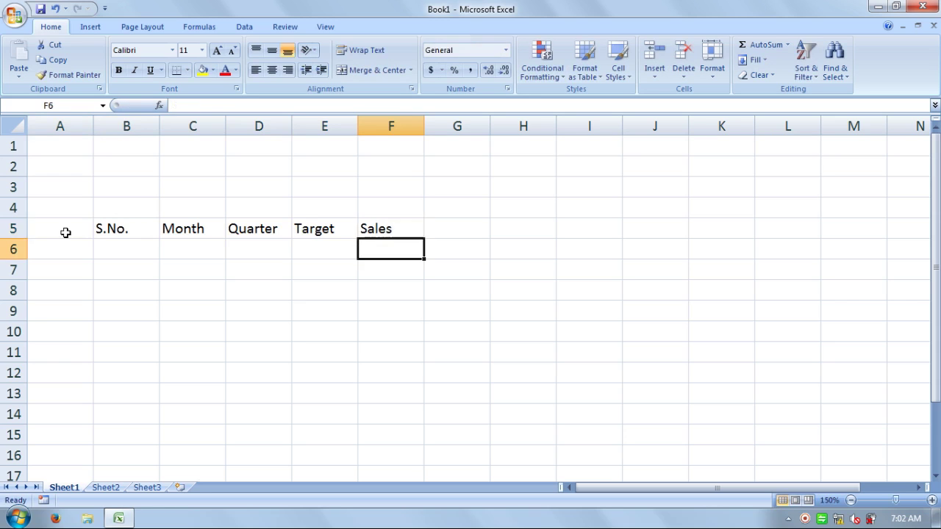
# Step: Enter serial number 1 in B6 and numbers 2 through 8 downward from B8 under S.No
pyautogui.press('Left')
pyautogui.press('Left')
pyautogui.press('Left')
pyautogui.press('Left')
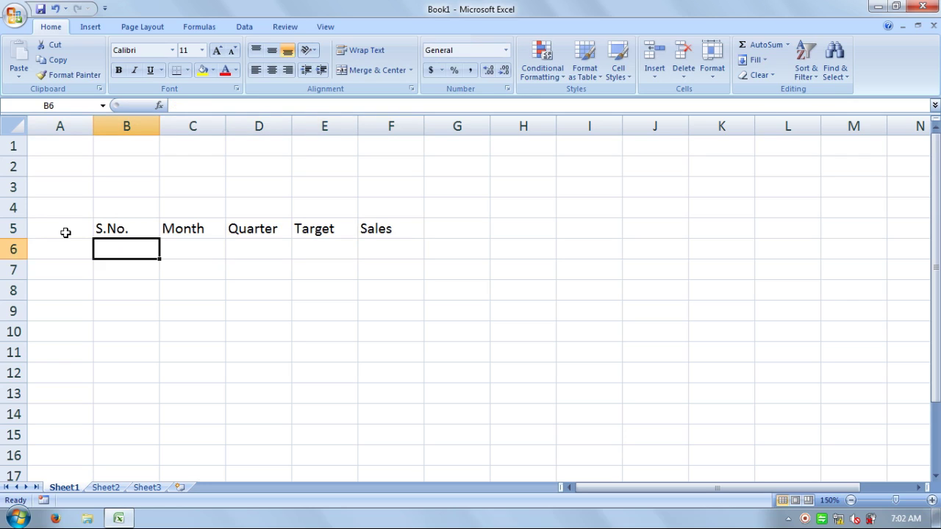
pyautogui.write('1')
pyautogui.press('Return')
pyautogui.press('Return')
pyautogui.write('2 3 4 5 6 ')
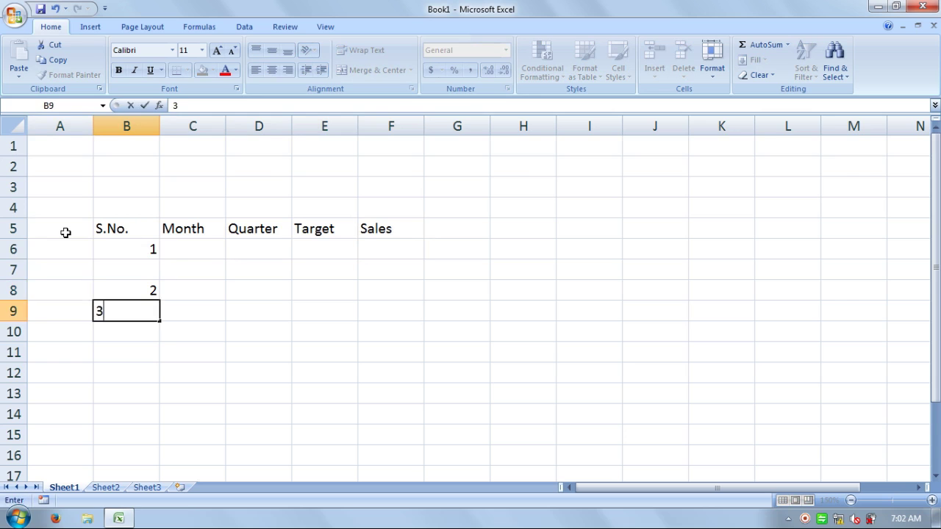
pyautogui.write('7')
pyautogui.press('Return')
pyautogui.write('8')
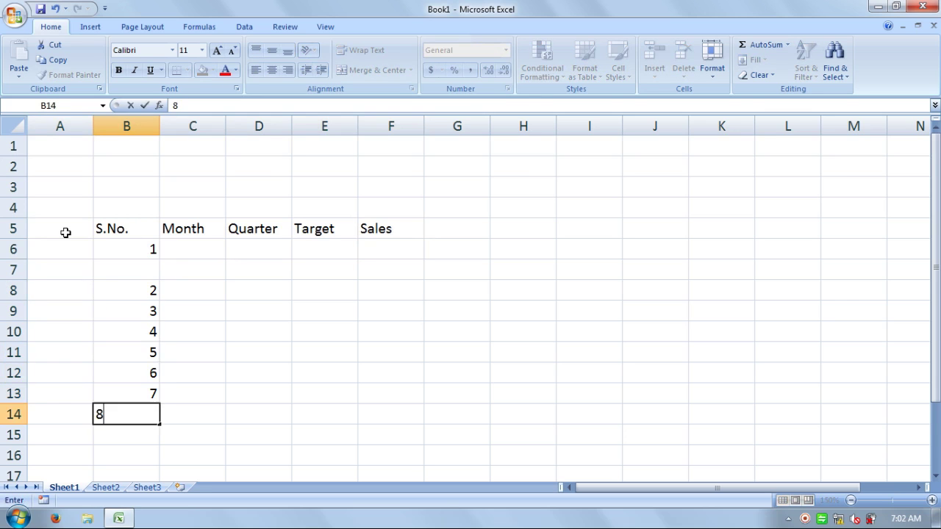
pyautogui.press('Return')
# Step: Continue the S.No. column with 9, 1, 11 and 12 in cells B15 to B18
pyautogui.write('9')
pyautogui.press('Return')
pyautogui.write('1')
pyautogui.press('Return')
pyautogui.write('11')
pyautogui.press('Return')
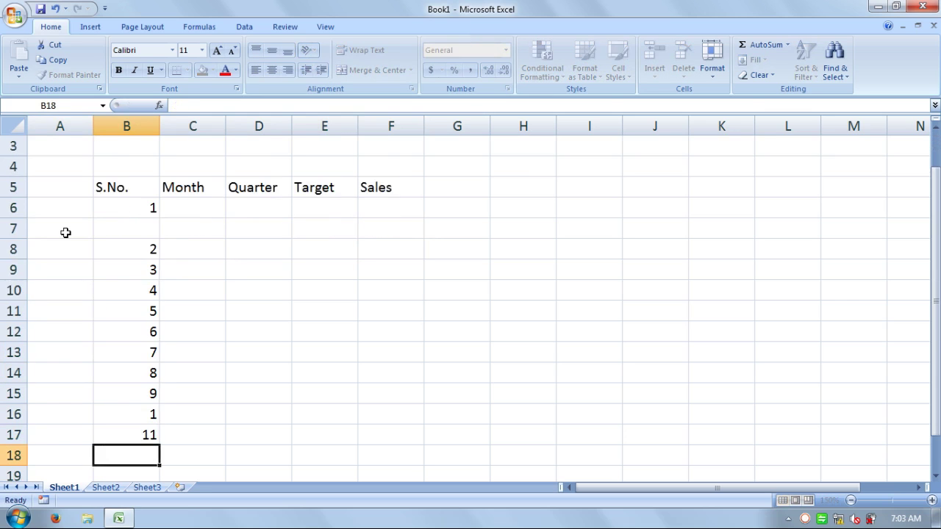
pyautogui.write('12')
pyautogui.press('Return')
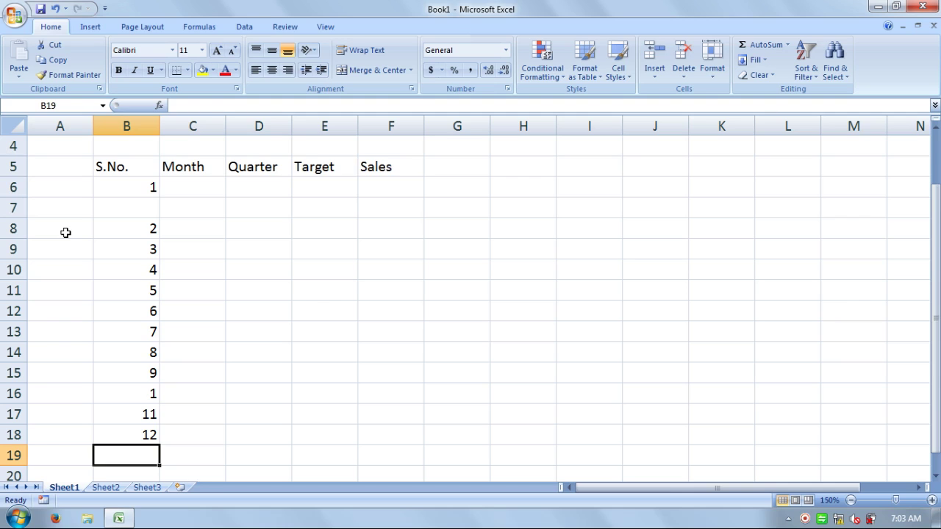
# Step: Move the serial numbers in B8:B18 up one row to start at B7, closing the gap
pyautogui.press('Right')
pyautogui.hotkey('ctrl', 'Up')
pyautogui.press('Down')
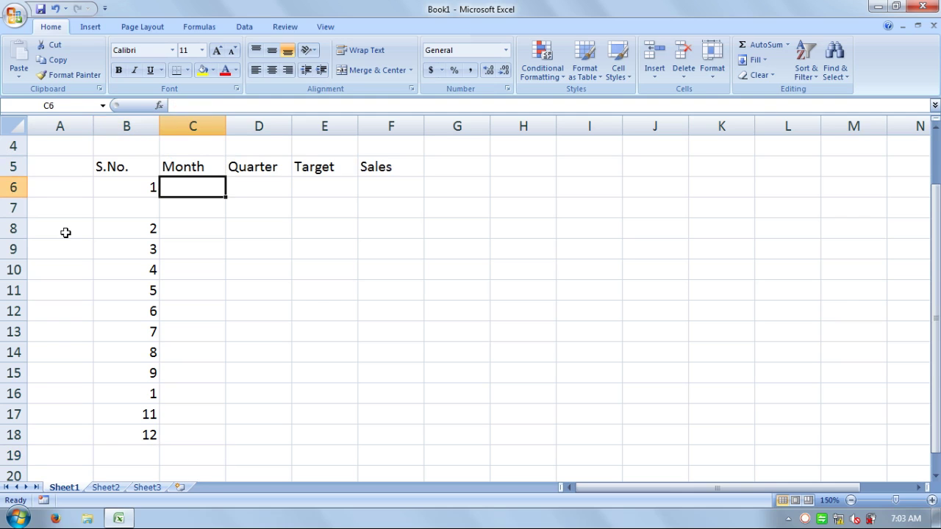
pyautogui.press('Down')
pyautogui.press('Left')
pyautogui.press('Down')
pyautogui.hotkey('shift', 'Down')
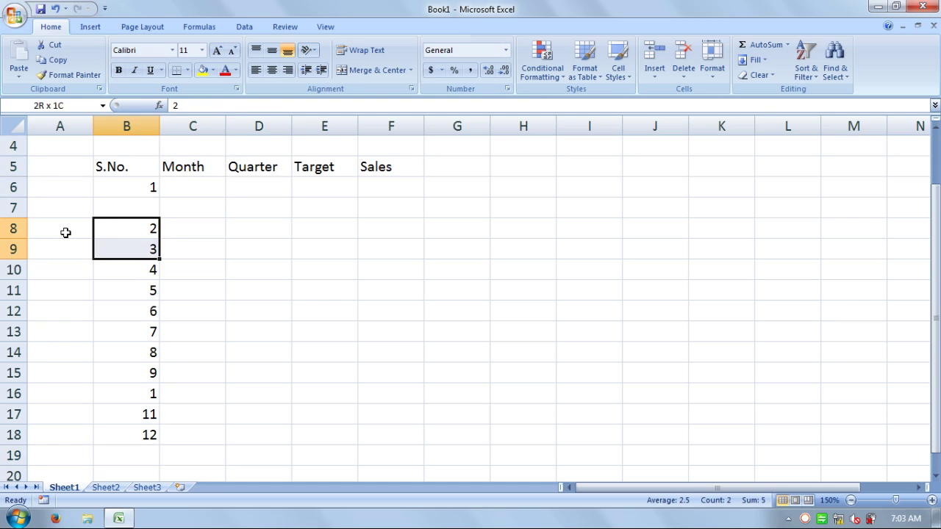
pyautogui.hotkey('ctrl', 'shift', 'Down')
pyautogui.hotkey('ctrl', 'x')
pyautogui.press('Up')
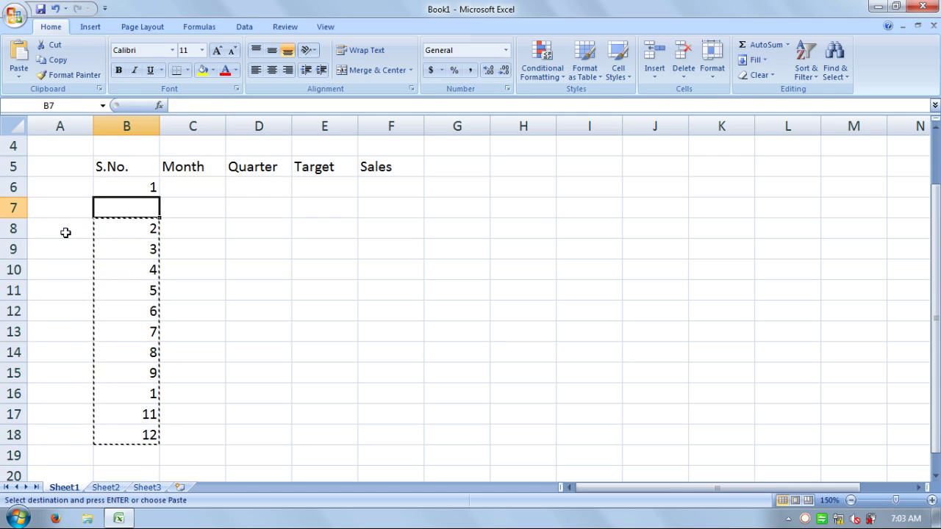
pyautogui.hotkey('ctrl', 'v')
# Step: Correct the serial number in cell B15 to 10
pyautogui.press('Up')
pyautogui.press('Down')
pyautogui.press('Down')
pyautogui.press('Down')
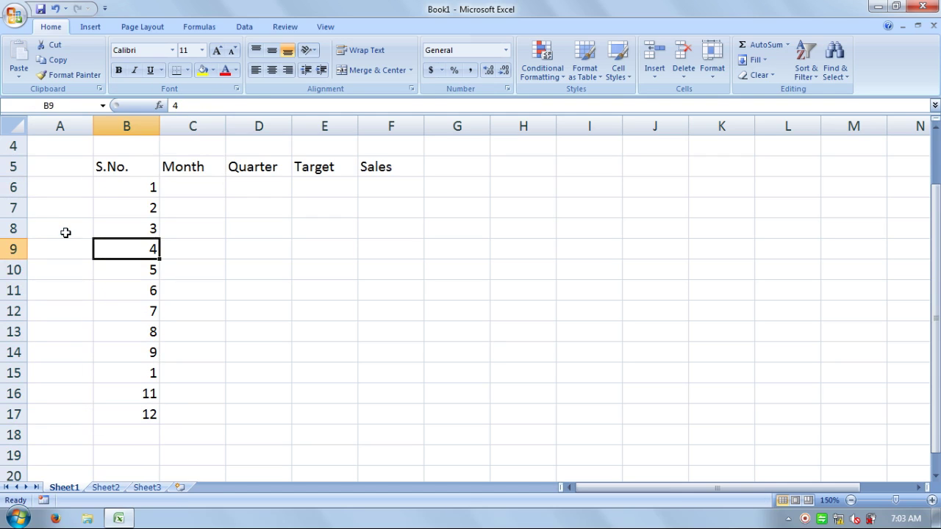
pyautogui.press('Down')
pyautogui.press('Down')
pyautogui.press('Down')
pyautogui.press('Down')
pyautogui.press('Down')
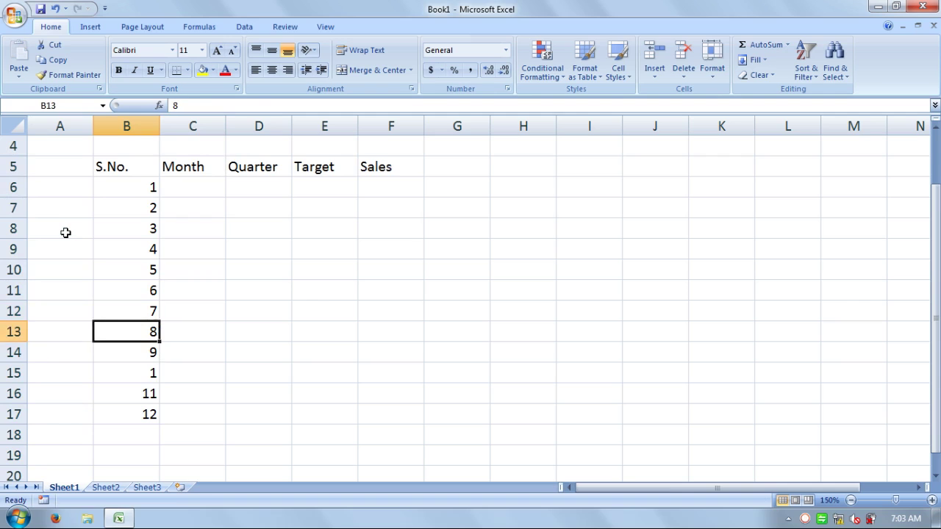
pyautogui.press('Down')
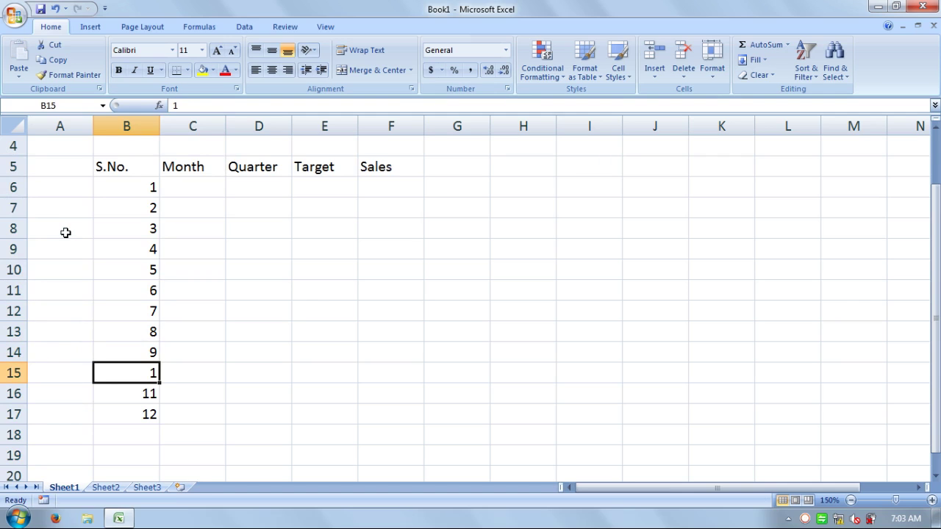
pyautogui.write('10')
pyautogui.press('Down')
pyautogui.press('Down')
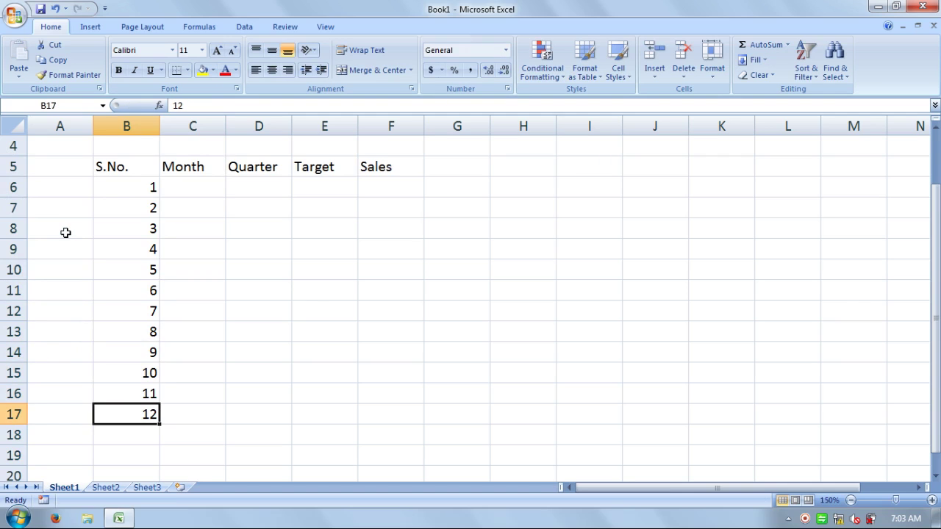
# Step: Enter Jan in cells C6, C7 and C8 of the Month column
pyautogui.press('Right')
pyautogui.press('Up')
pyautogui.press('Up')
pyautogui.press('Up')
pyautogui.press('Up')
pyautogui.press('Up')
pyautogui.press('Up')
pyautogui.press('Up')
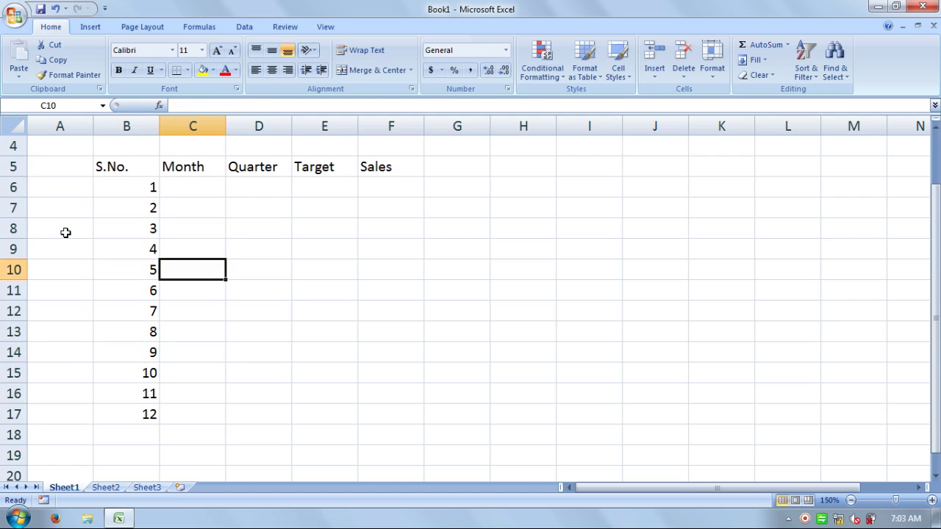
pyautogui.press('Up')
pyautogui.press('Up')
pyautogui.press('Up')
pyautogui.press('Up')
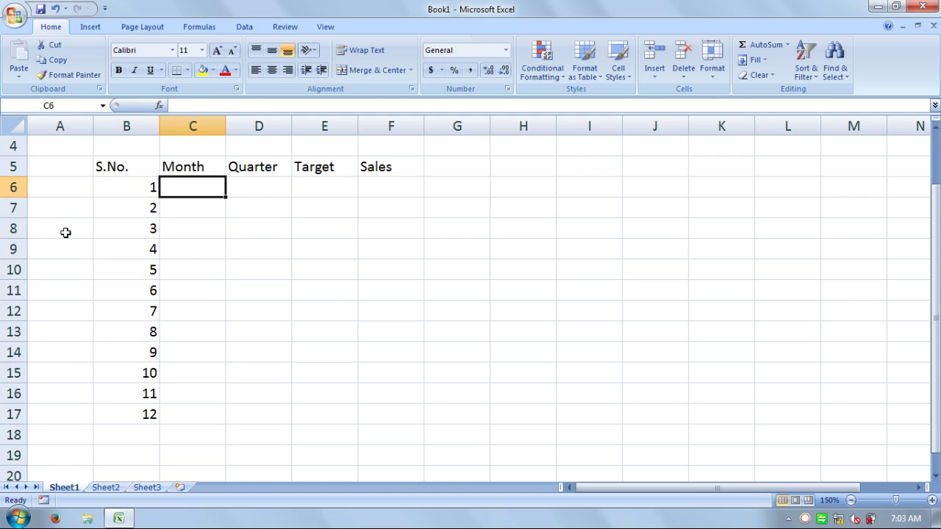
pyautogui.write('Jan')
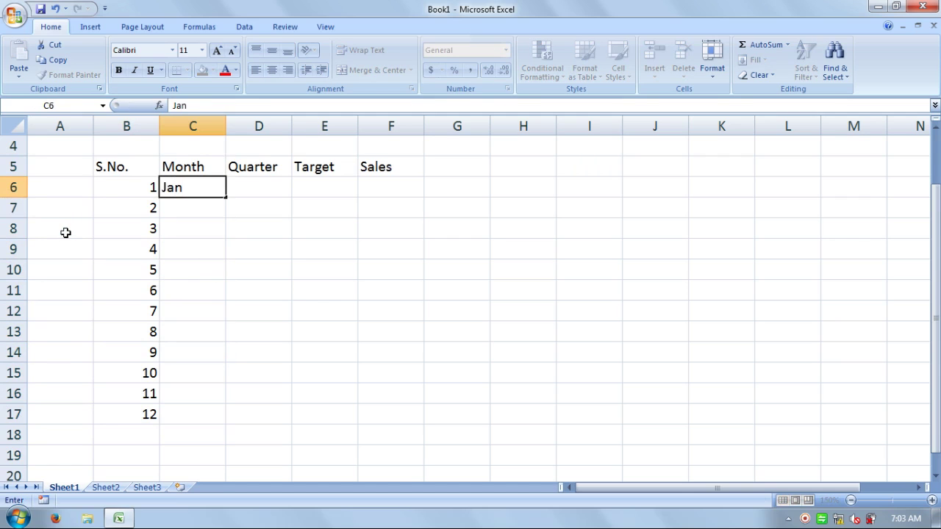
pyautogui.press('Return')
pyautogui.write('J')
pyautogui.press('Return')
pyautogui.write('J')
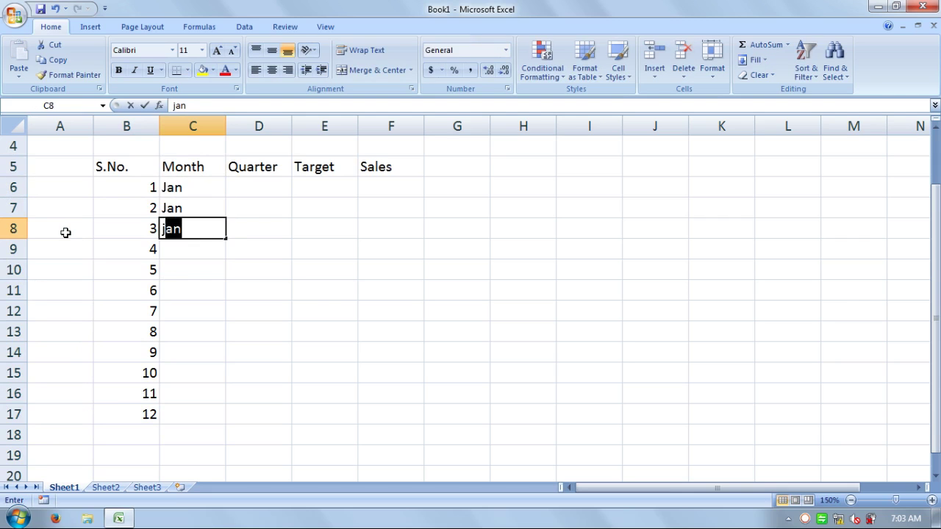
pyautogui.press('Return')
# Step: Enter Feb in cells C9 to C11 and begin the entry in C12 with M
pyautogui.write('Feb')
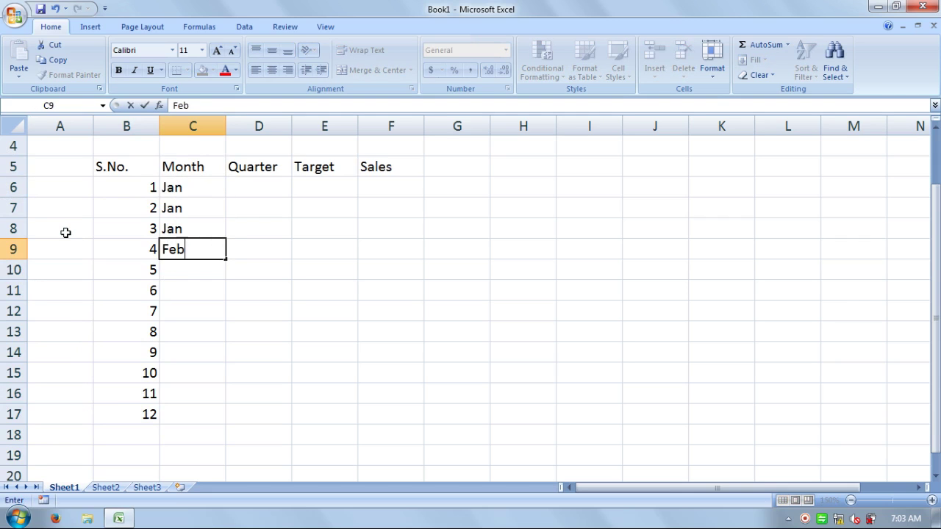
pyautogui.press('Return')
pyautogui.write('F')
pyautogui.press('Return')
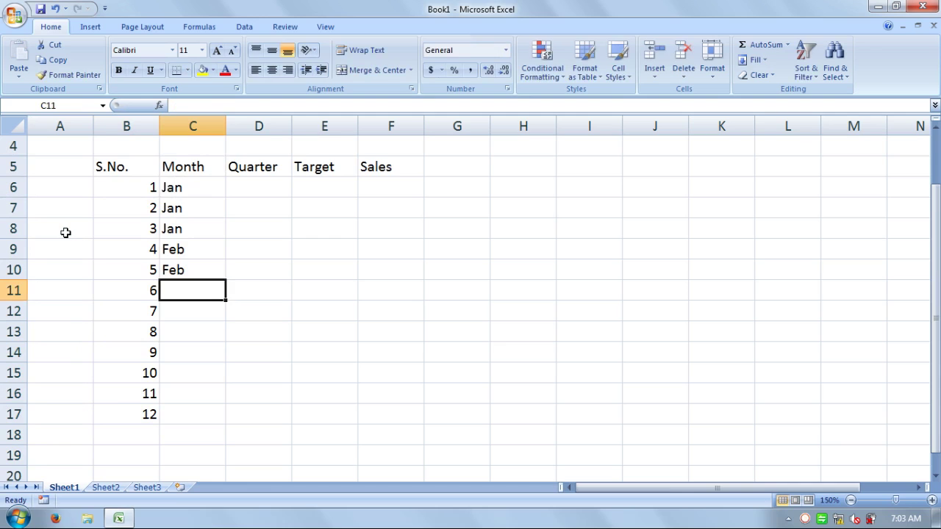
pyautogui.write('F')
pyautogui.press('Return')
pyautogui.write('M')
pyautogui.click(65, 232)
pyautogui.write('ar')
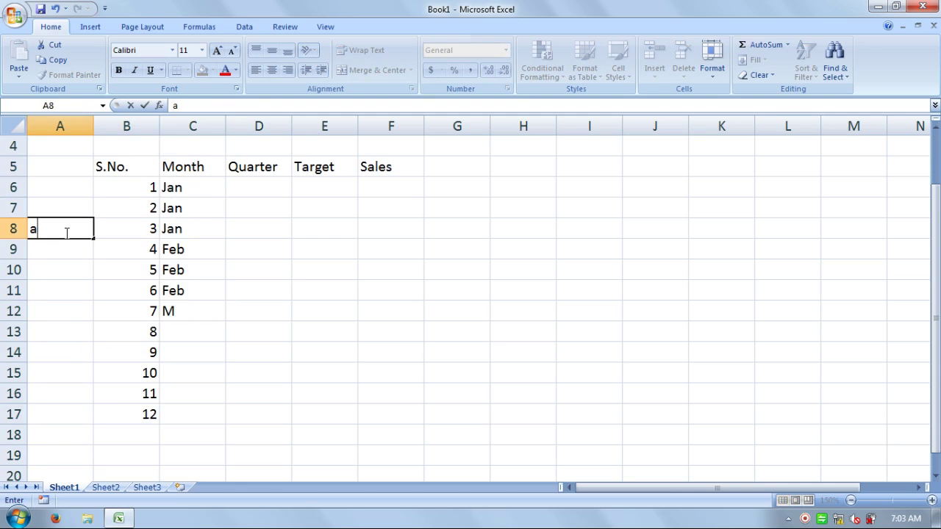
pyautogui.press('BackSpace')
pyautogui.press('BackSpace')
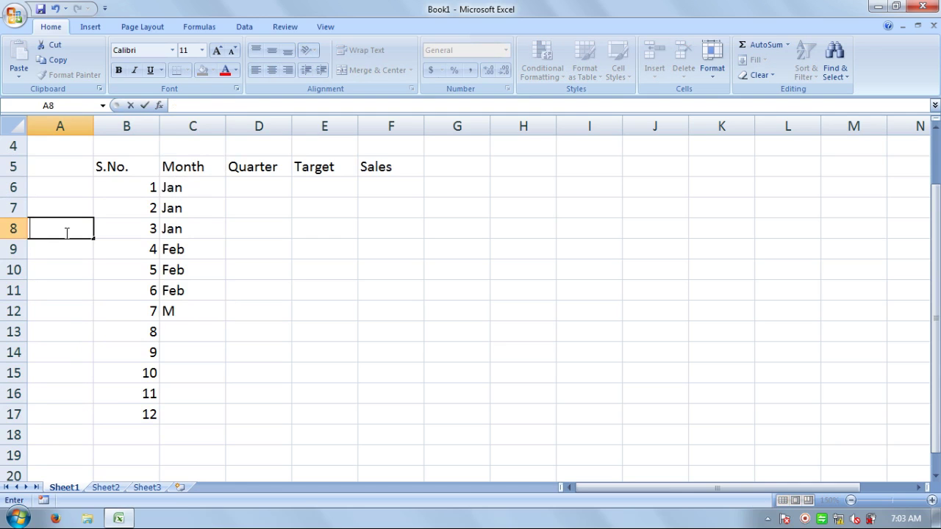
# Step: Complete the entry in cell C12 of the Month column as Mar
pyautogui.press('Right')
pyautogui.press('Right')
pyautogui.press('Right')
pyautogui.press('Down')
pyautogui.press('Down')
pyautogui.press('Left')
pyautogui.press('Down')
pyautogui.press('Down')
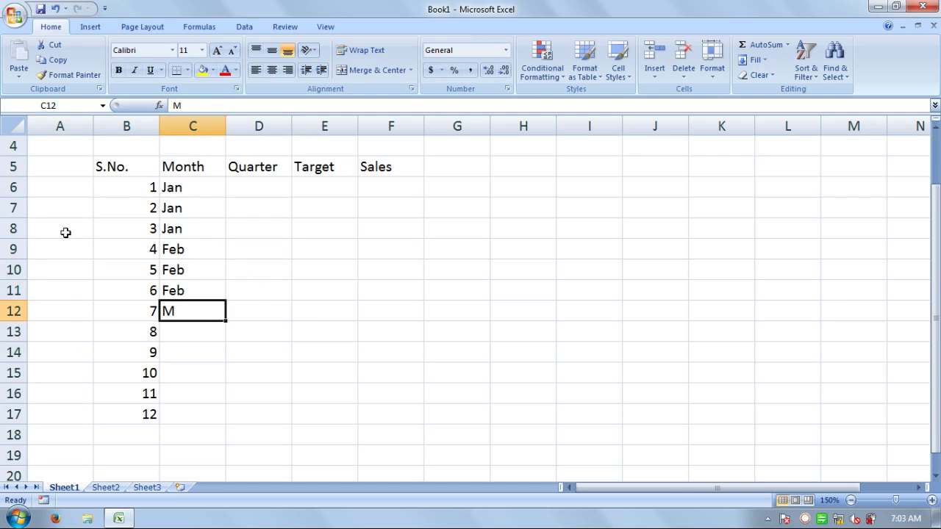
pyautogui.press('F2')
pyautogui.write('M')
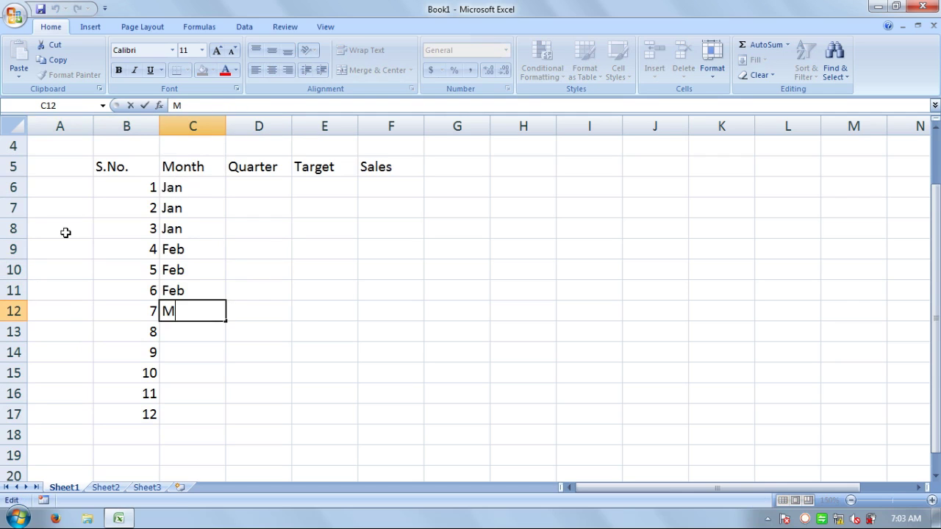
pyautogui.write('ar')
pyautogui.press('Return')
# Step: Enter Mar in cells C13 and C14 of the Month column
pyautogui.write('M')
pyautogui.press('Return')
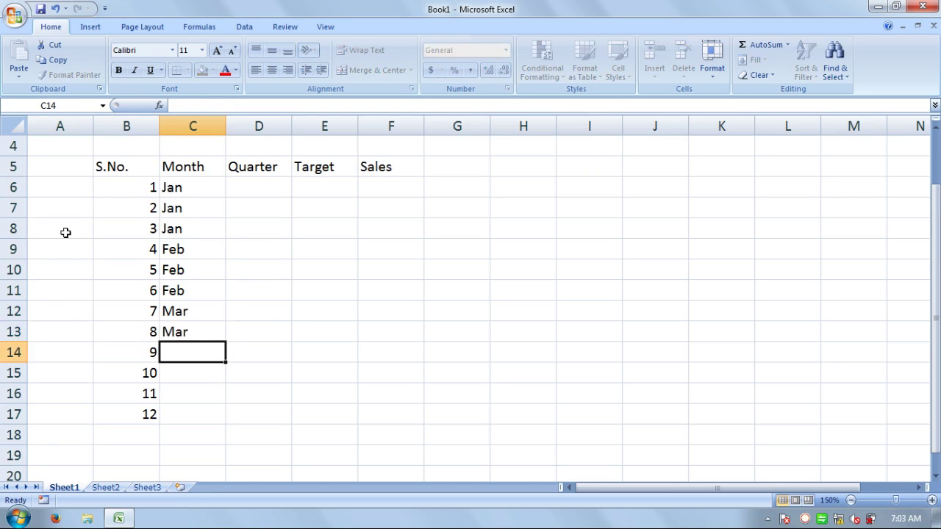
pyautogui.write('M')
pyautogui.press('Return')
# Step: Enter Apr in cells C15, C16 and C17 of the Month column
pyautogui.write('Apr')
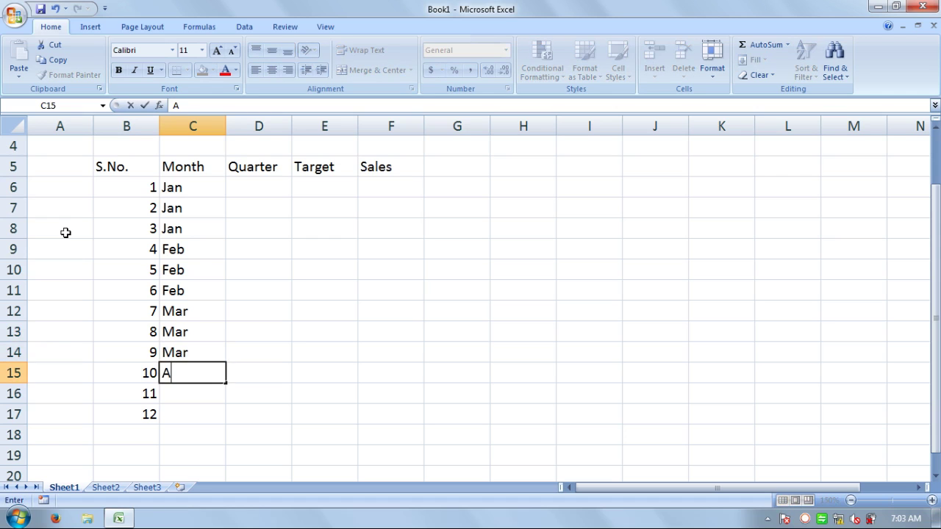
pyautogui.press('Return')
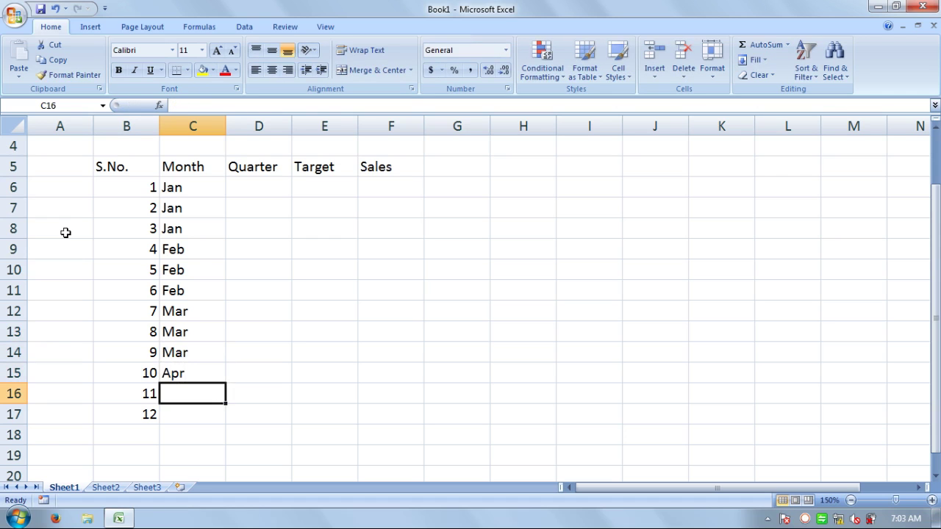
pyautogui.write('a')
pyautogui.press('BackSpace')
pyautogui.write('A')
pyautogui.press('Return')
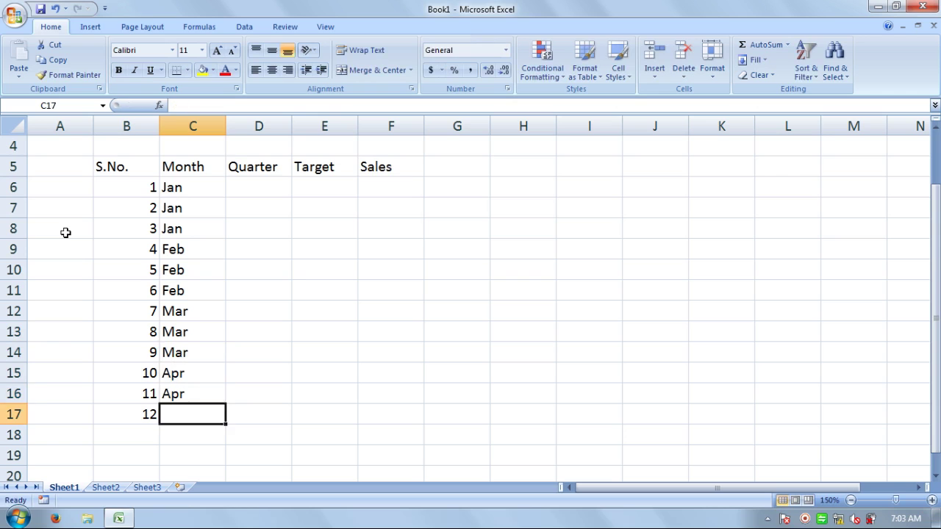
pyautogui.write('A')
pyautogui.press('Return')
# Step: Enter Q1 in cells D6, D7 and D8 of the Quarter column for the Jan rows
pyautogui.press('Right')
pyautogui.press('Up')
pyautogui.press('Up')
pyautogui.press('Up')
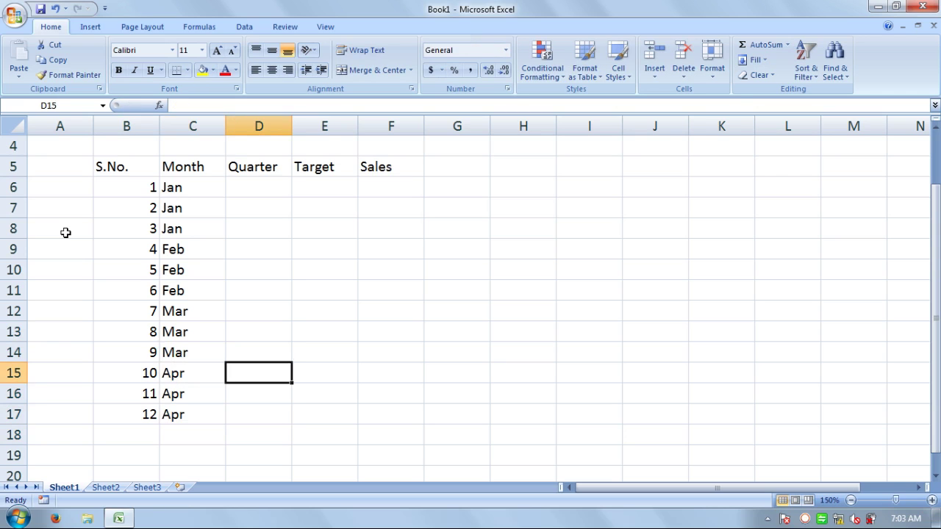
pyautogui.press('Up')
pyautogui.press('Up')
pyautogui.press('Up')
pyautogui.press('Up')
pyautogui.press('Up')
pyautogui.press('Up')
pyautogui.press('Up')
pyautogui.press('Up')
pyautogui.press('Left')
pyautogui.press('Up')
pyautogui.press('Up')
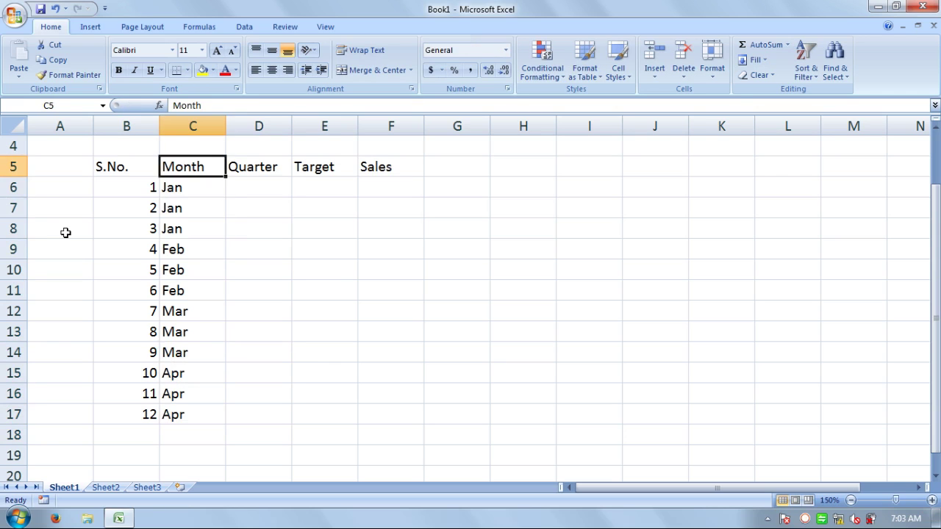
pyautogui.press('Right')
pyautogui.press('Down')
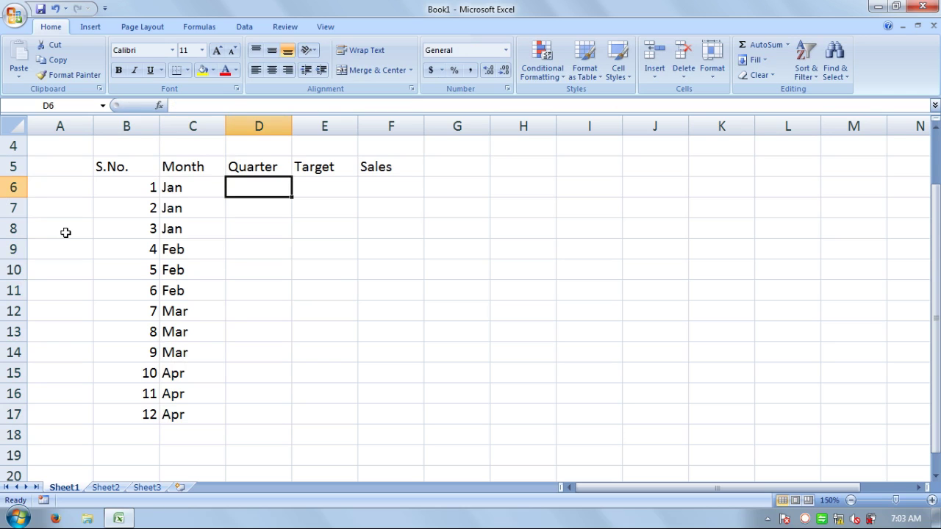
pyautogui.write('Q1')
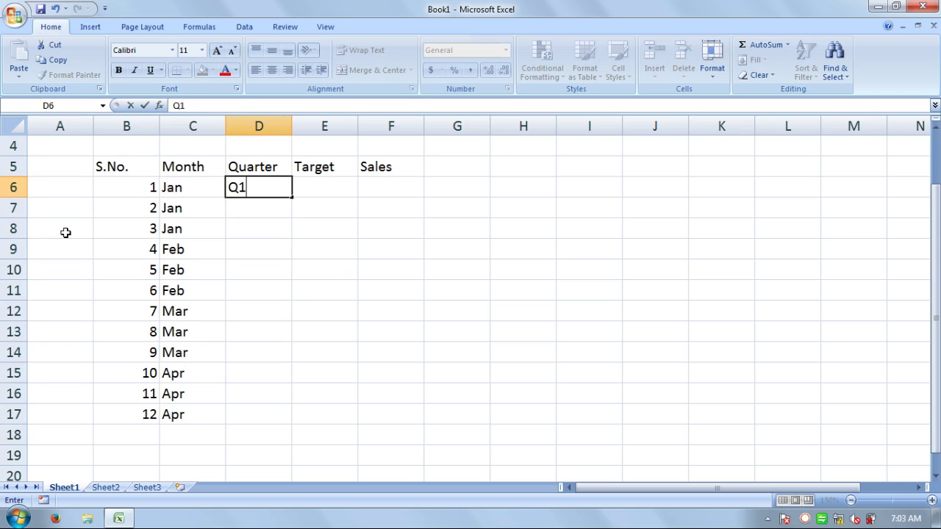
pyautogui.press('Return')
pyautogui.write('Q1')
pyautogui.press('Return')
pyautogui.write('Q1')
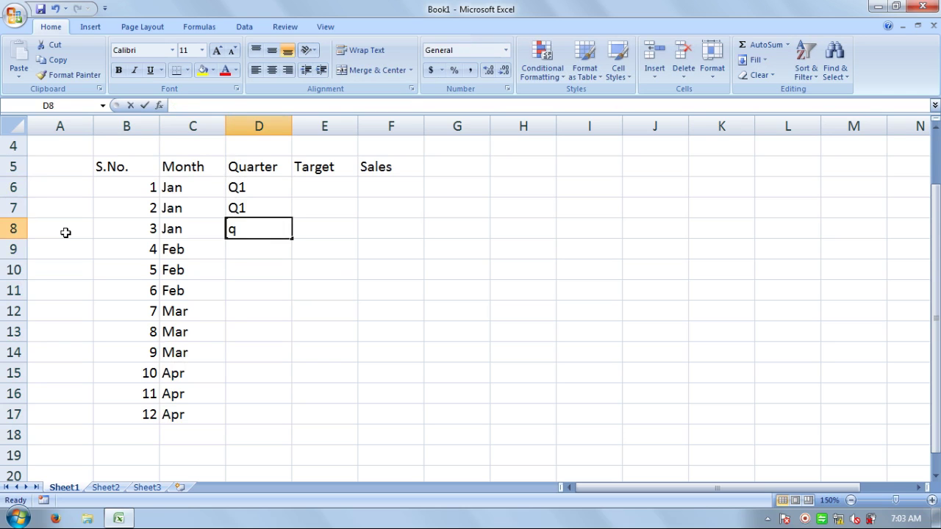
pyautogui.press('Return')
# Step: Enter Q2 in cell D9 and fill it down to D11 for the Feb rows
pyautogui.write('Q1')
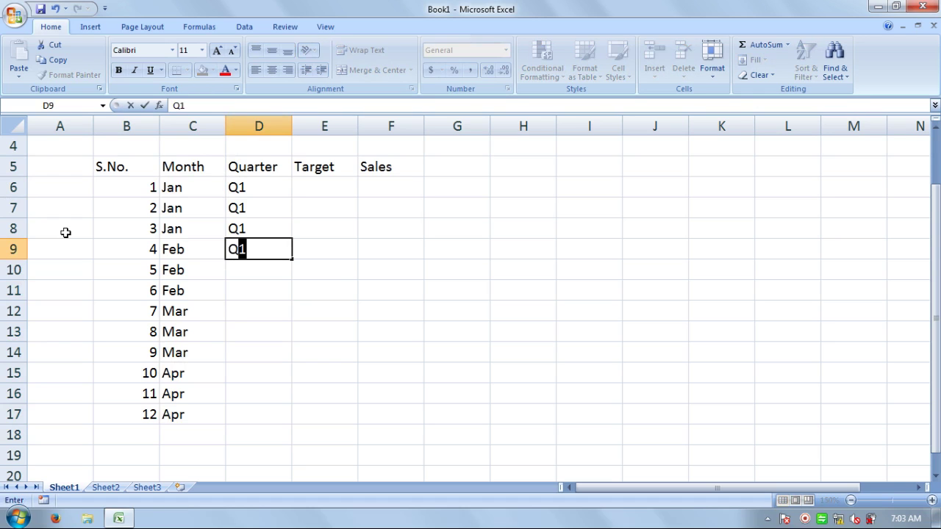
pyautogui.write('2')
pyautogui.press('Return')
pyautogui.press('Up')
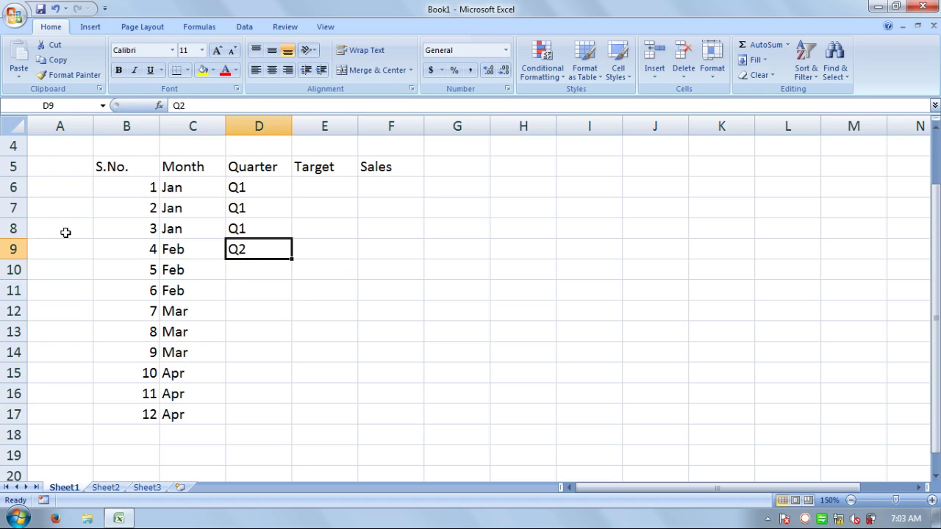
pyautogui.hotkey('shift', 'Down')
pyautogui.hotkey('shift', 'Down')
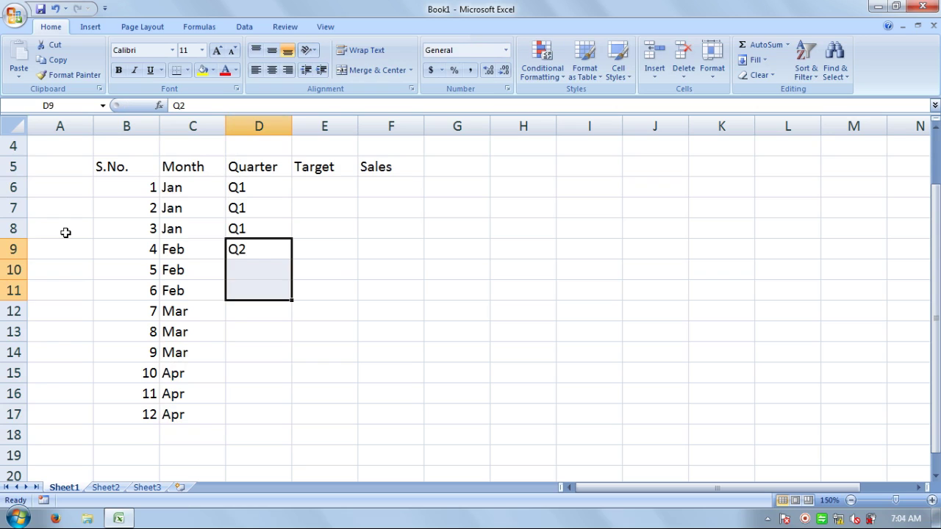
pyautogui.hotkey('ctrl', 'd')
# Step: Enter Q3 in cell D12 and fill it down to D14 for the Mar rows
pyautogui.press('Down')
pyautogui.press('Down')
pyautogui.press('Down')
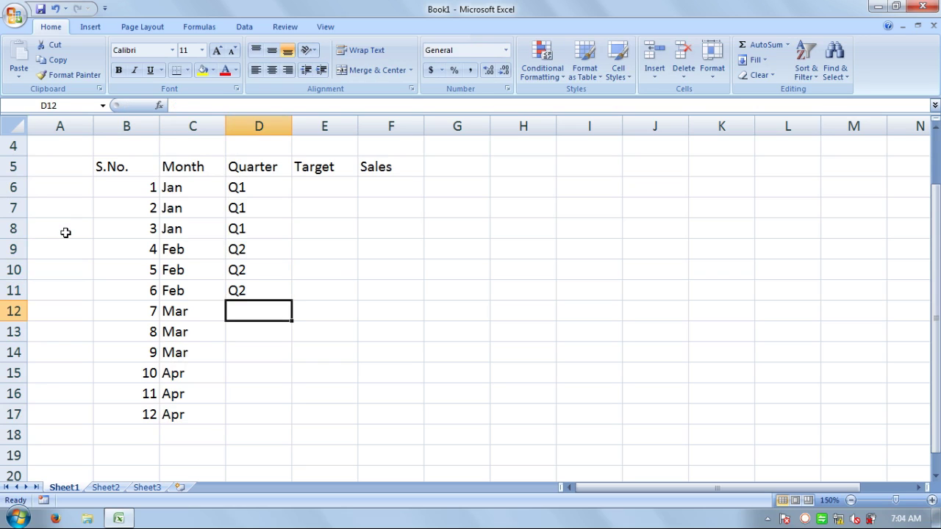
pyautogui.write('Q3')
pyautogui.press('Return')
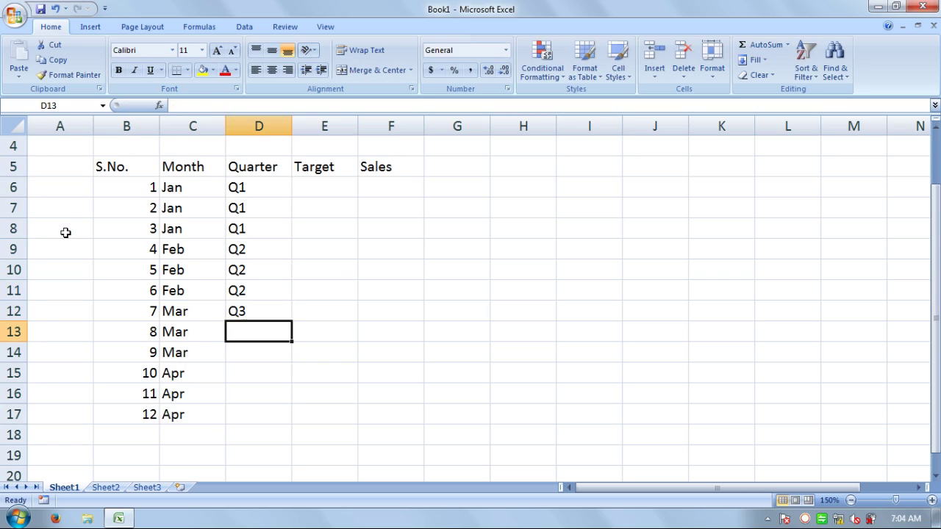
pyautogui.press('Down')
pyautogui.hotkey('shift', 'Up')
pyautogui.hotkey('shift', 'Up')
pyautogui.hotkey('ctrl', 'd')
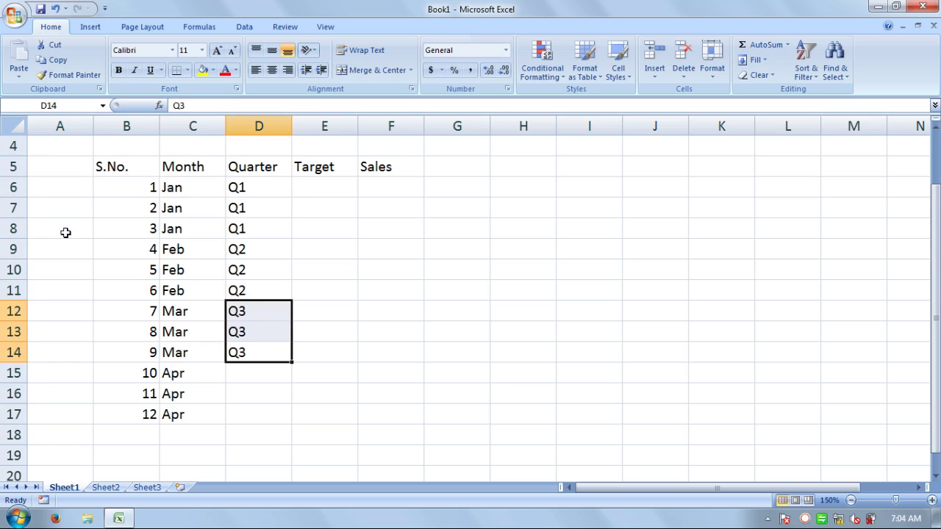
# Step: Enter Q4 in cell D15 and fill it down to D17 for the Apr rows
pyautogui.press('Down')
pyautogui.write('Q4')
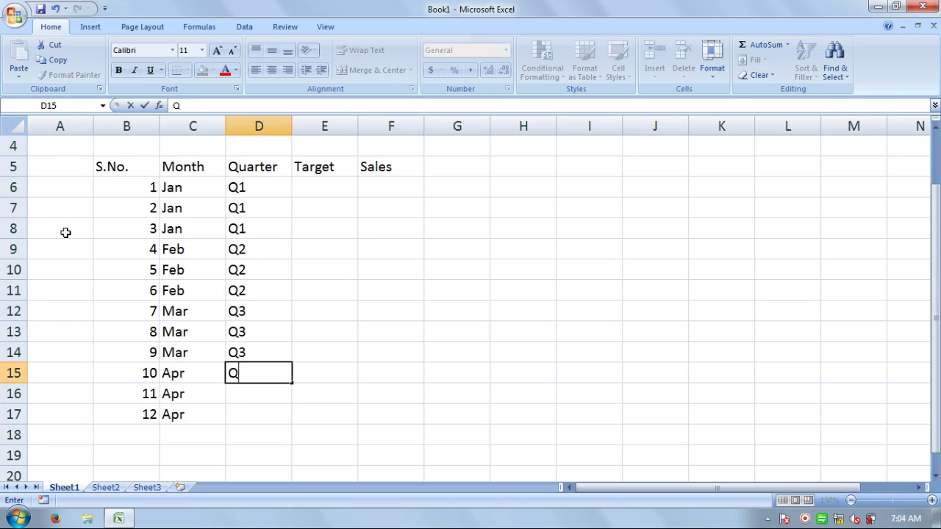
pyautogui.press('Return')
pyautogui.press('Down')
pyautogui.hotkey('shift', 'Up')
pyautogui.hotkey('shift', 'Up')
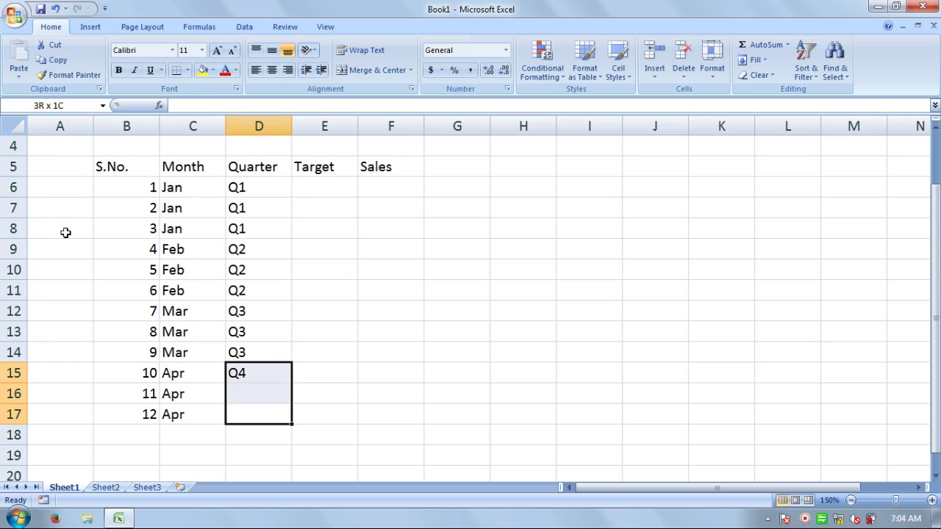
pyautogui.hotkey('ctrl', 'd')
# Step: Enter 10000 in cells E6 and E7 of the Target column and fill the value down to E17
pyautogui.press('Right')
pyautogui.press('Up')
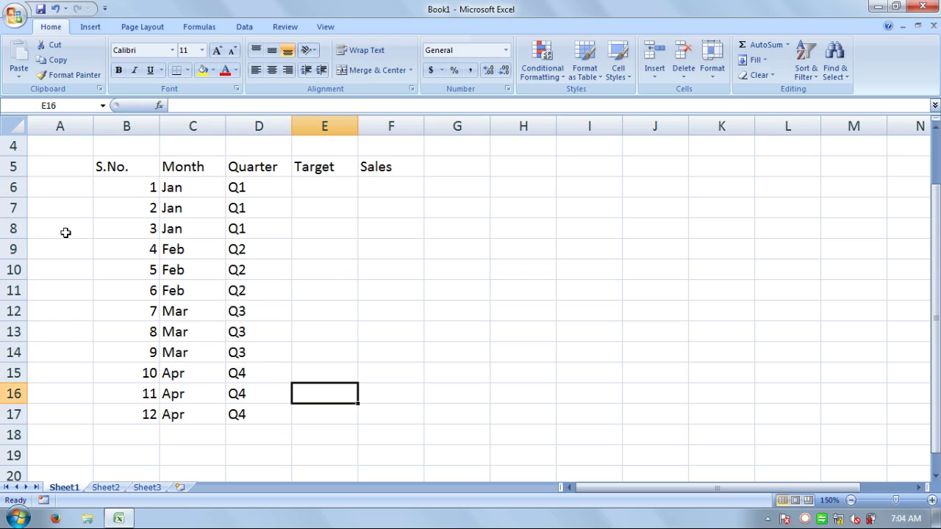
pyautogui.hotkey('ctrl', 'Up')
pyautogui.press('Down')
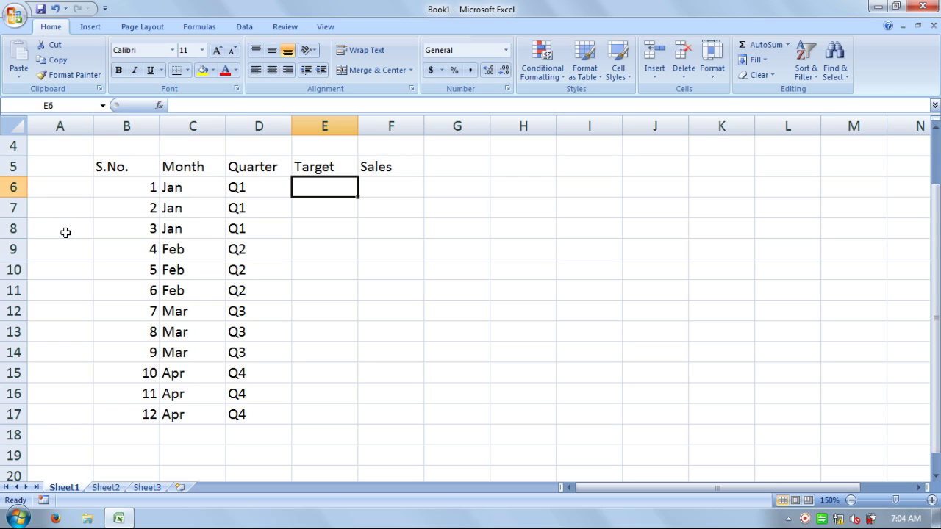
pyautogui.write('10000')
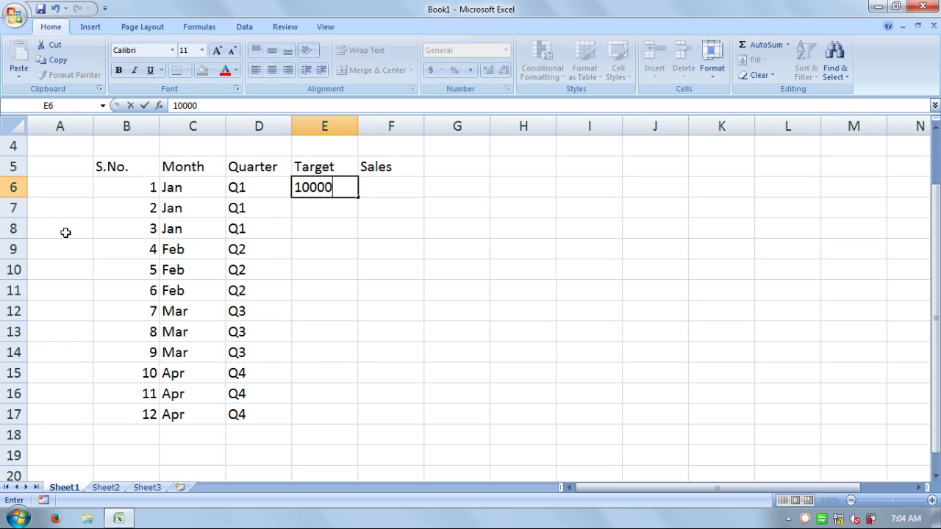
pyautogui.press('Return')
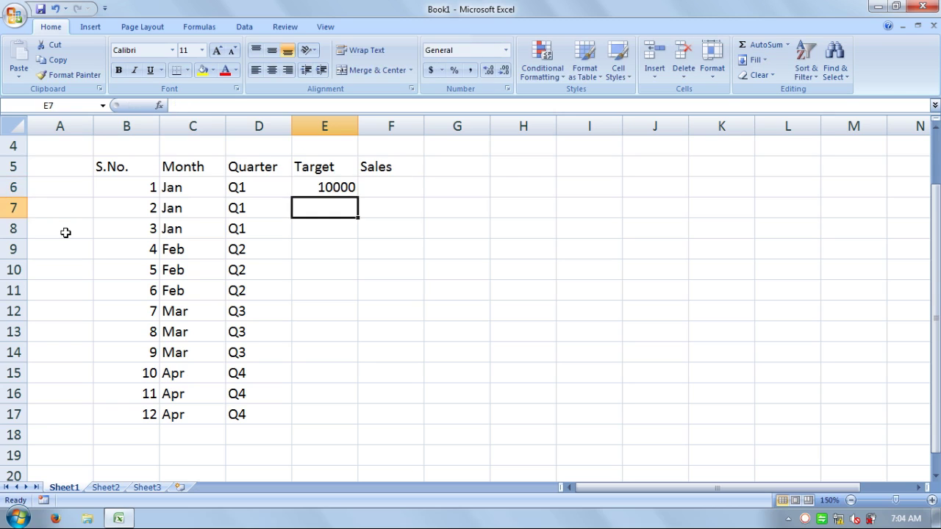
pyautogui.write('10000')
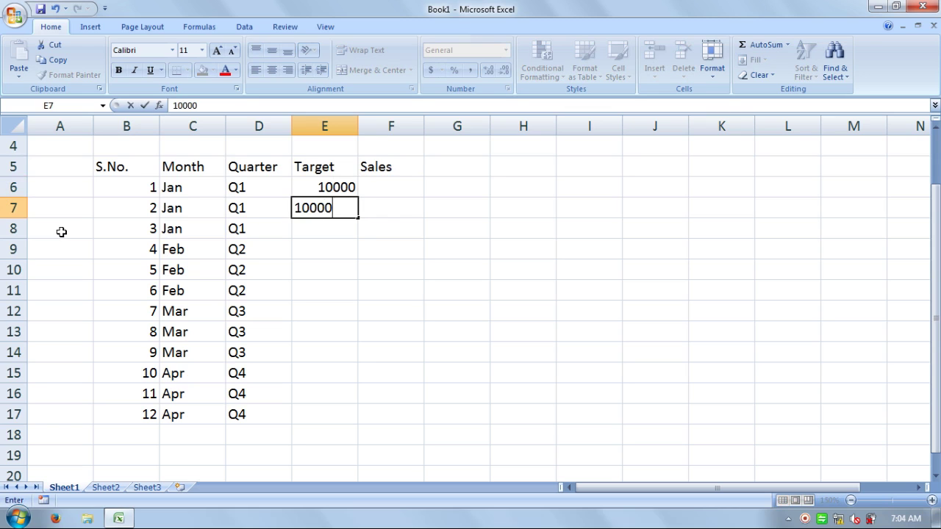
pyautogui.press('Return')
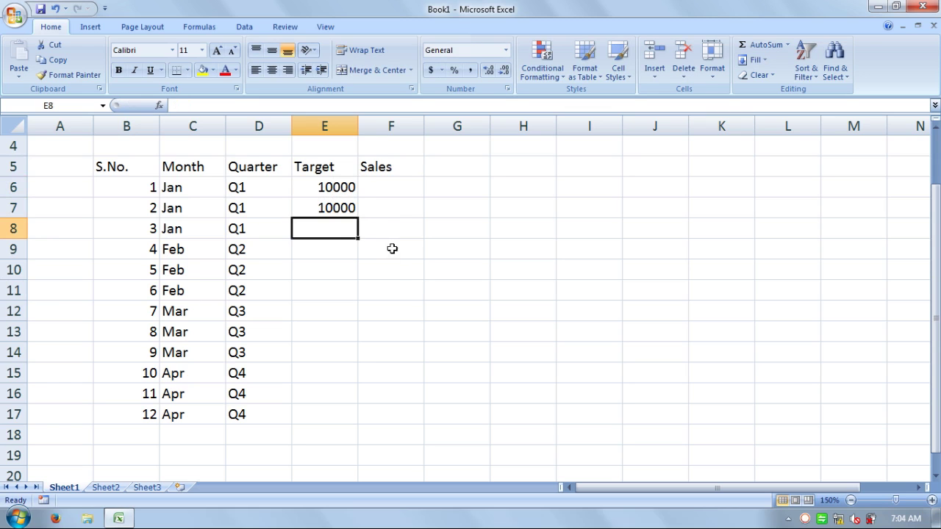
pyautogui.moveTo(330, 187); pyautogui.dragTo(360, 423)
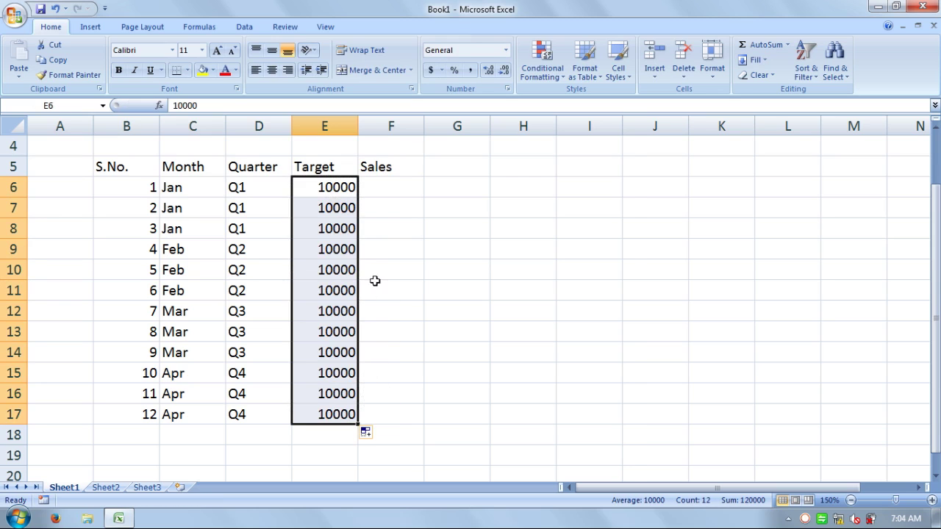
# Step: Enter 9325 in cell F6 and 7997 in cell F7 of the Sales column
pyautogui.click(396, 193)
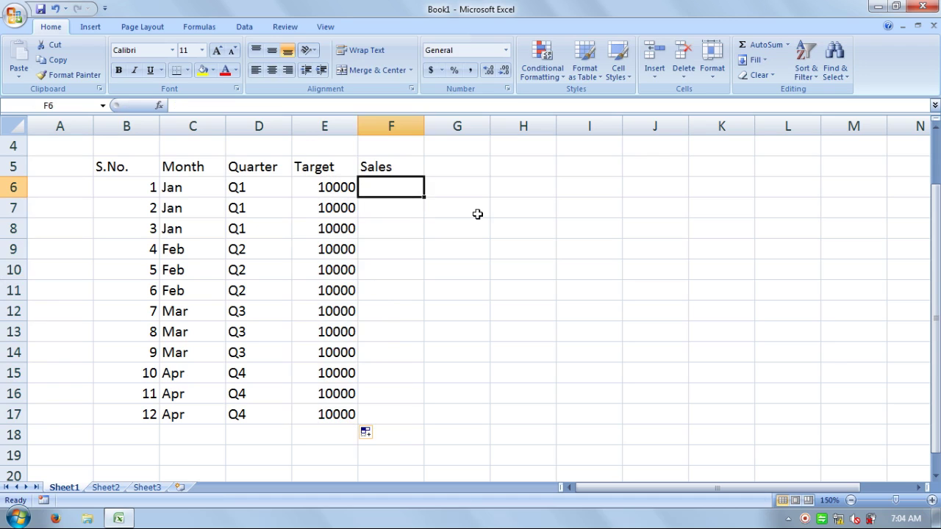
pyautogui.write('9')
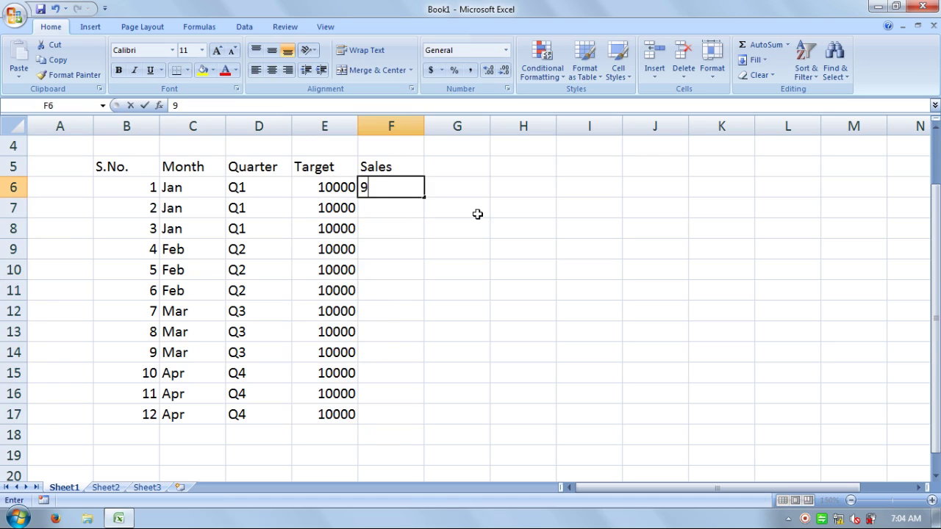
pyautogui.write('325')
pyautogui.press('Return')
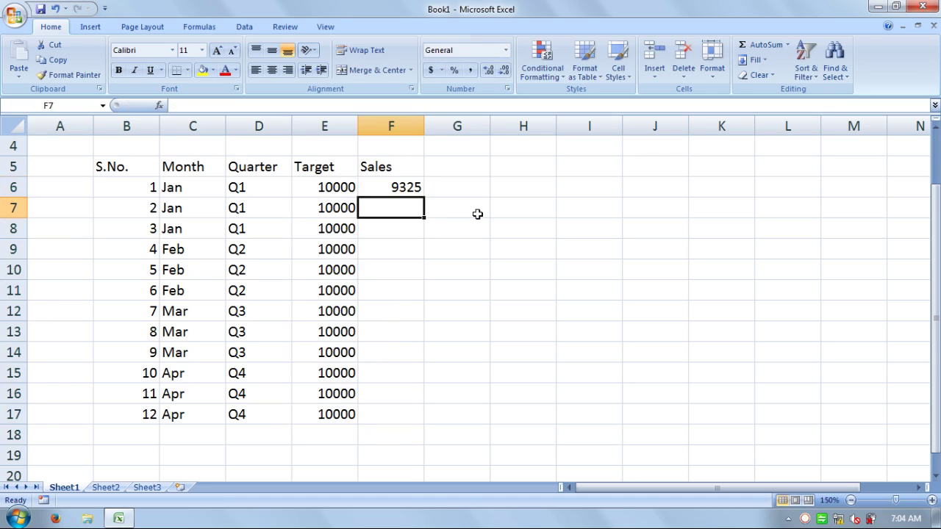
pyautogui.write('7')
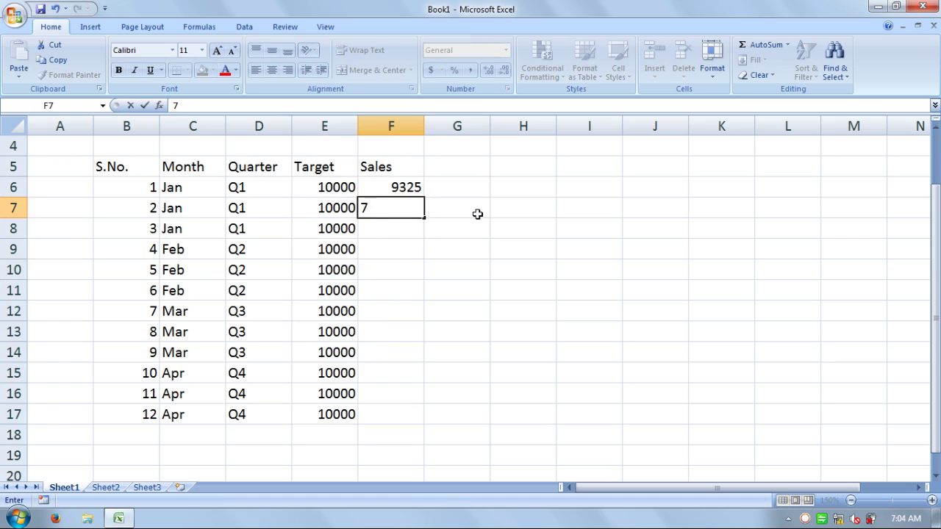
pyautogui.write('997')
pyautogui.press('Return')
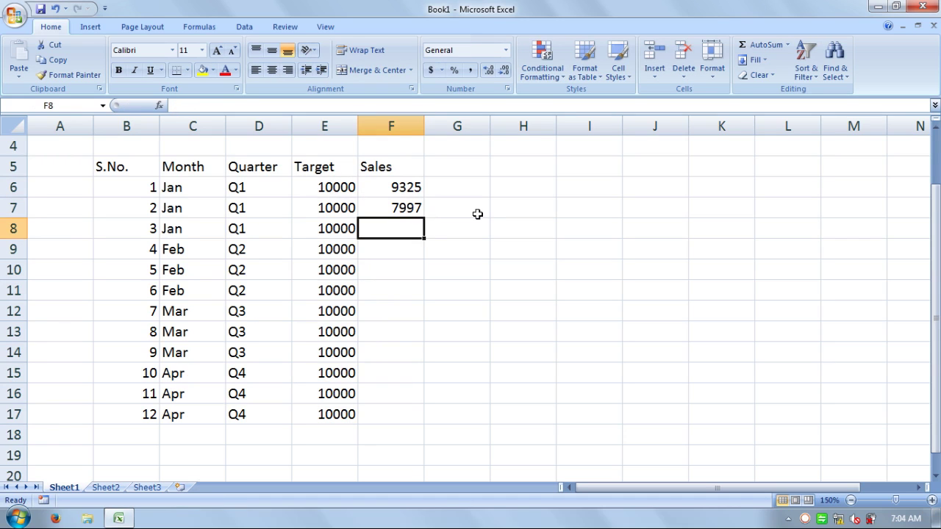
# Step: Clear the contents of cells F6:F8 in the Sales column
pyautogui.doubleClick(403, 192)
pyautogui.moveTo(403, 196); pyautogui.dragTo(398, 221)
pyautogui.click(400, 231)
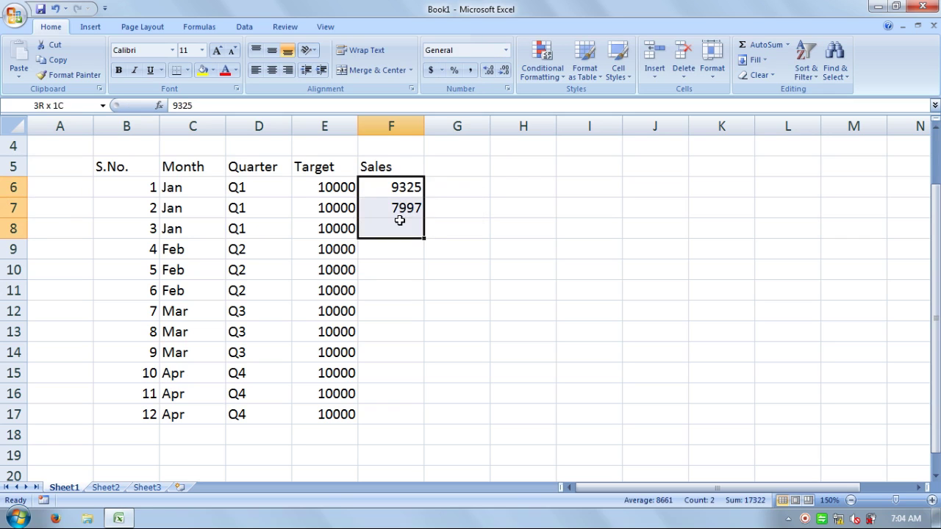
pyautogui.press('Delete')
pyautogui.press('Up')
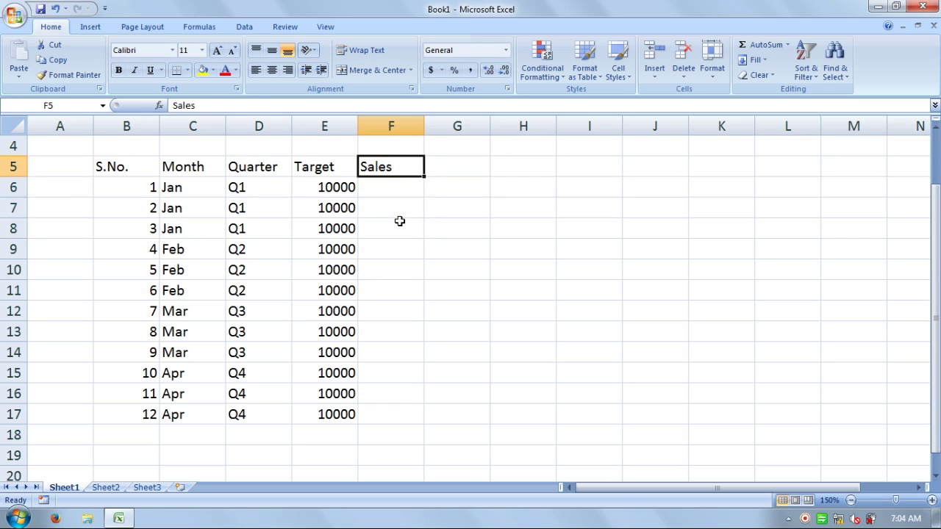
# Step: Enter the formula =RANDBETWEEN(7000,9500) in cell F6 of the Sales column
pyautogui.press('Down')
pyautogui.write('=')
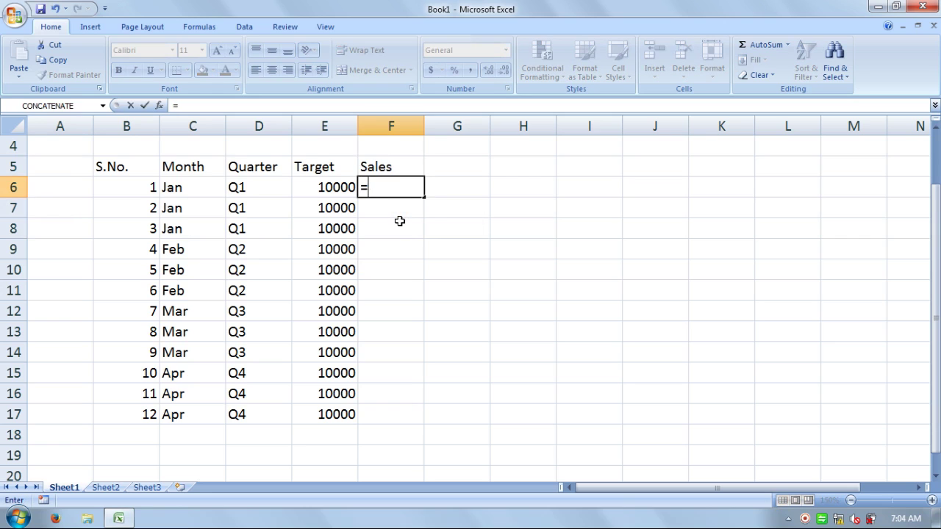
pyautogui.write('rand')
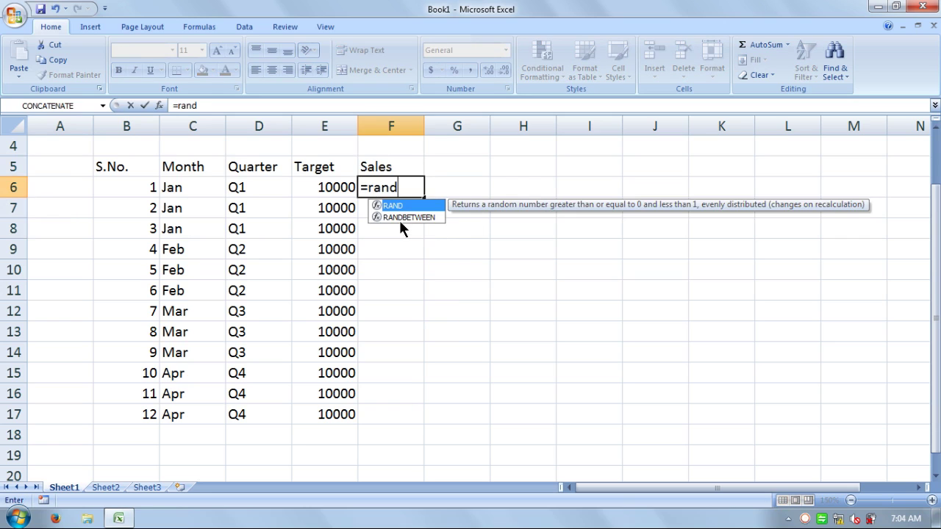
pyautogui.write('betw')
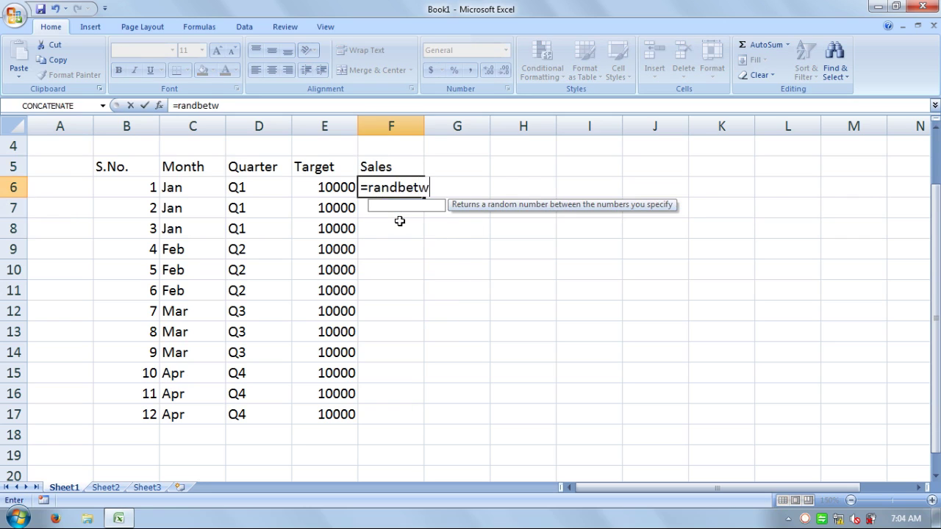
pyautogui.write('een')
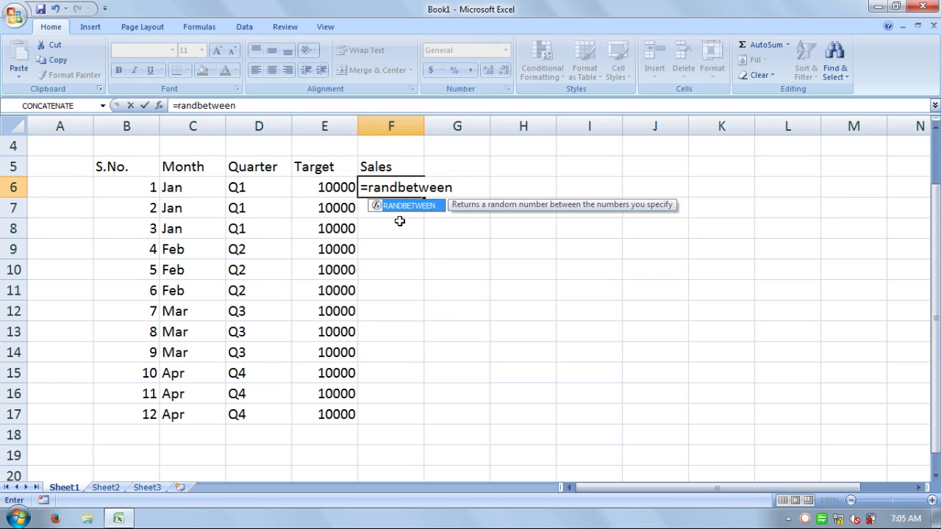
pyautogui.write('(')
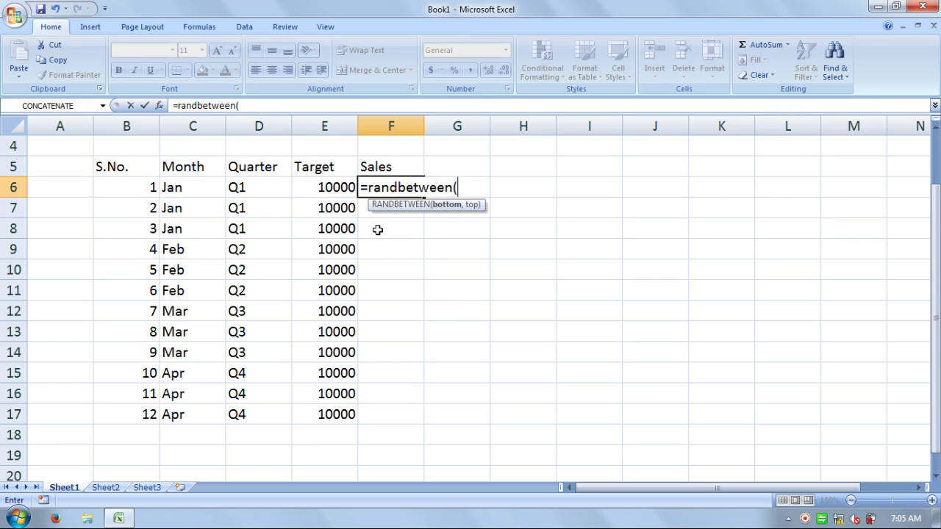
pyautogui.write('7000,')
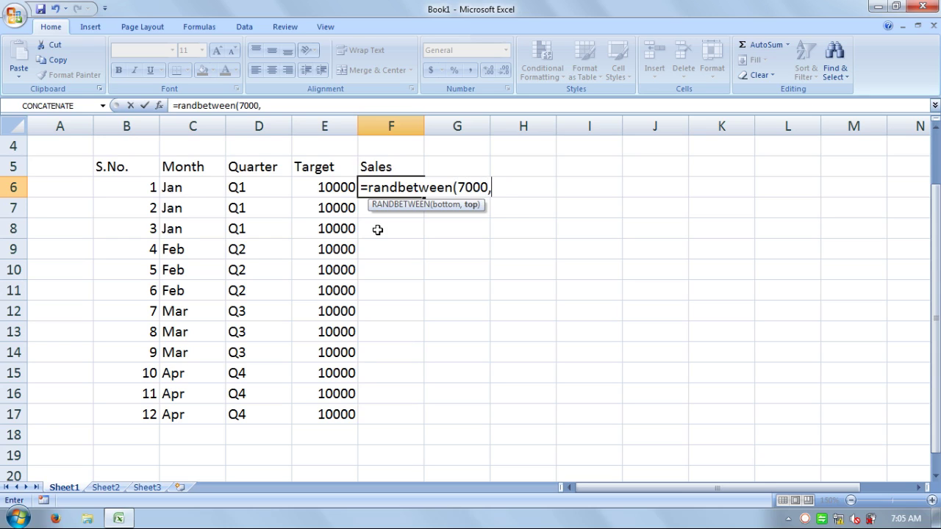
pyautogui.write('9500)')
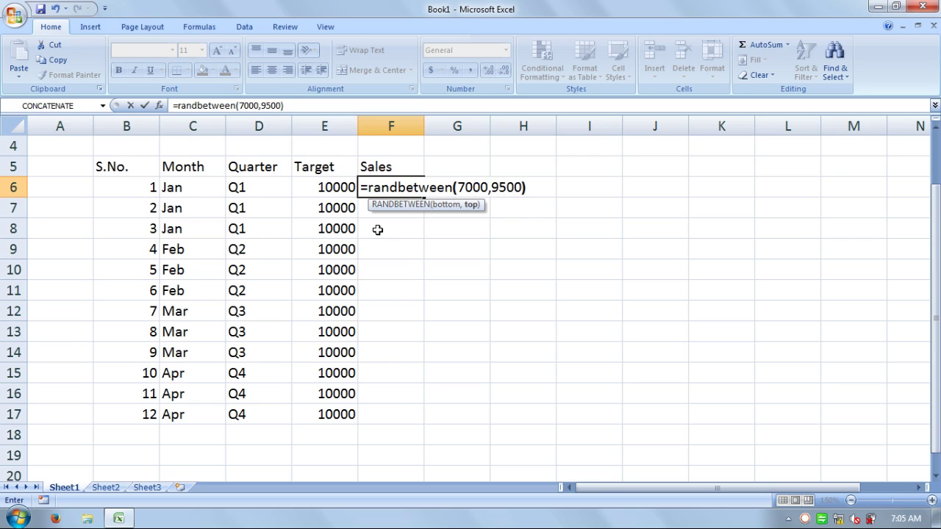
pyautogui.press('Return')
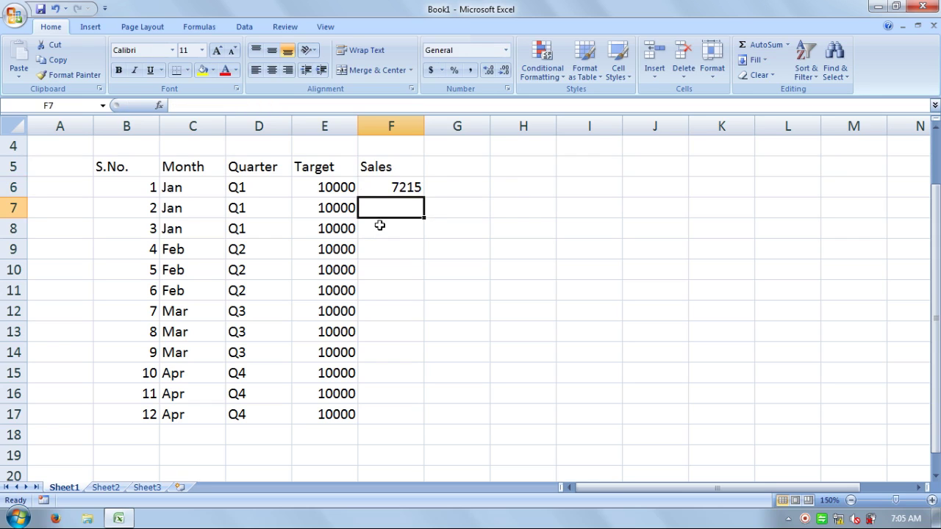
# Step: Fill the random-number formula in F6 down the Sales column to F17
pyautogui.click(389, 187)
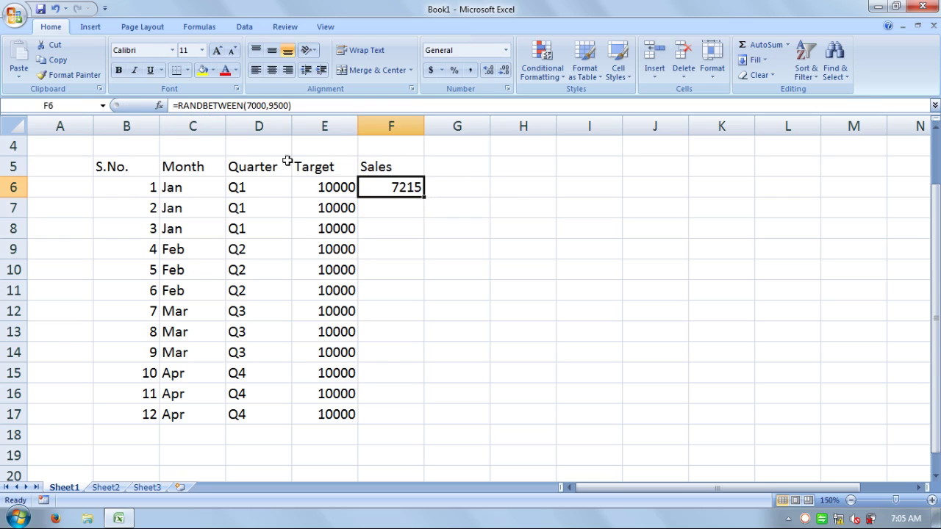
pyautogui.moveTo(424, 196); pyautogui.dragTo(414, 422)
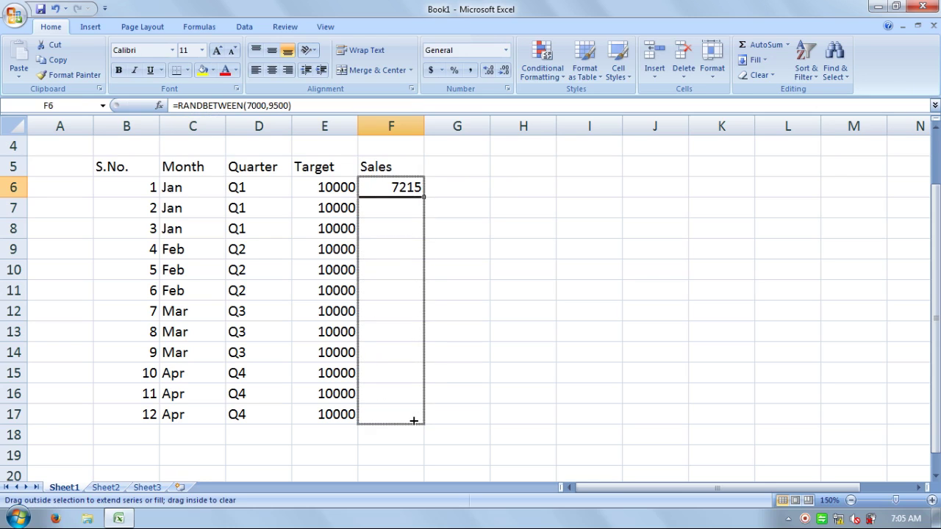
pyautogui.moveTo(413, 421); pyautogui.dragTo(413, 419)
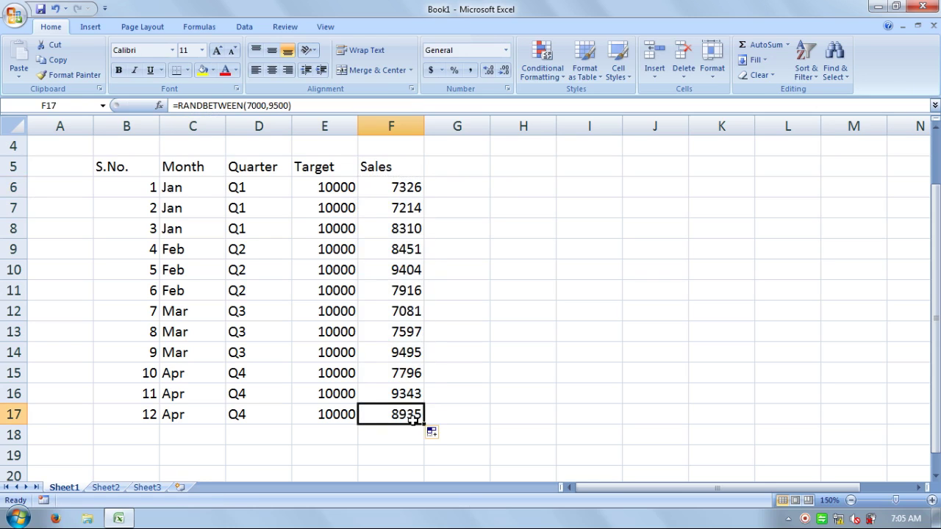
pyautogui.click(478, 375)
# Step: Give the table's header row, cells B5:F5, a dark orange-brown fill colour
pyautogui.moveTo(408, 169); pyautogui.dragTo(116, 172)
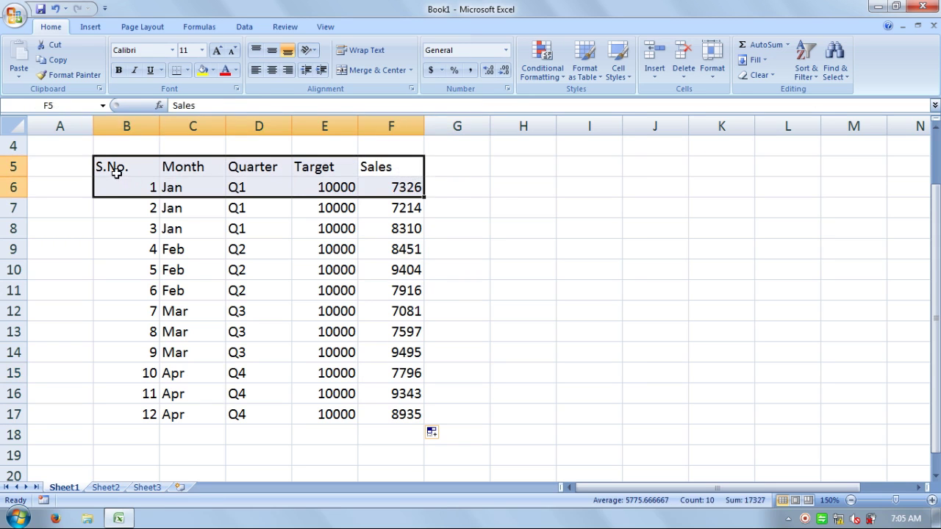
pyautogui.click(116, 167)
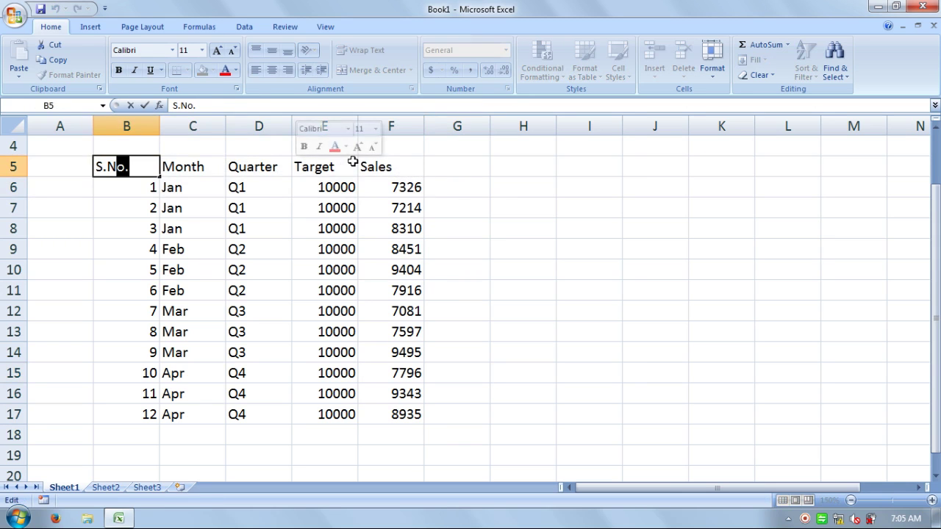
pyautogui.moveTo(390, 167); pyautogui.dragTo(107, 166)
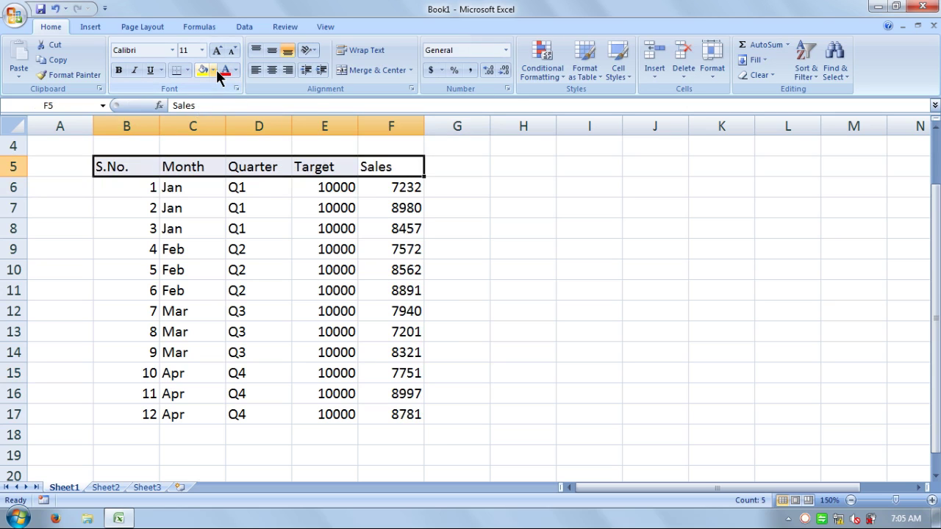
pyautogui.click(212, 69)
pyautogui.click(213, 70)
pyautogui.click(212, 69)
pyautogui.click(307, 149)
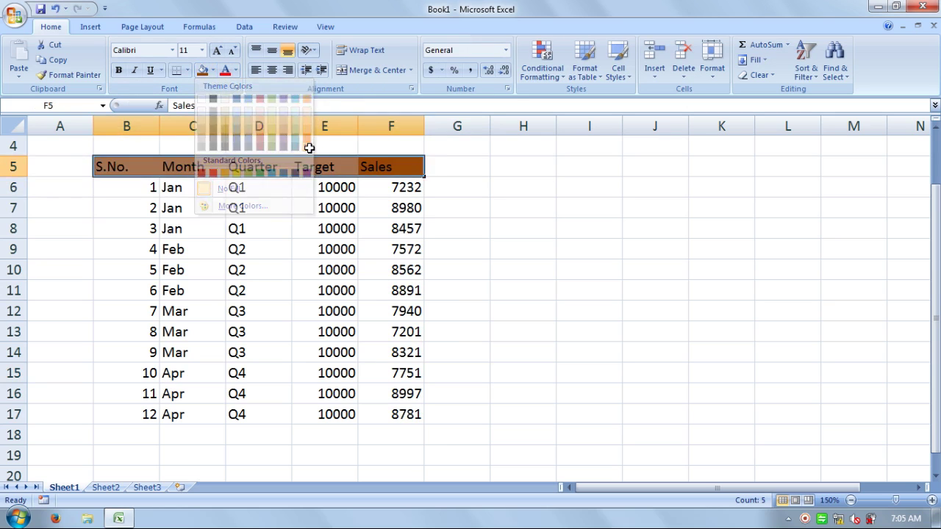
# Step: Make the header text in B5:F5 white and bold
pyautogui.click(236, 70)
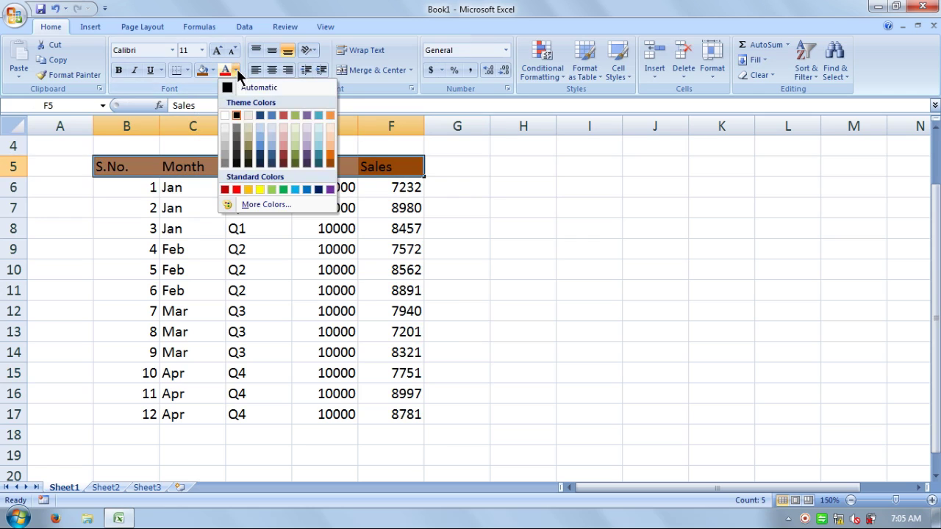
pyautogui.click(225, 114)
pyautogui.click(118, 70)
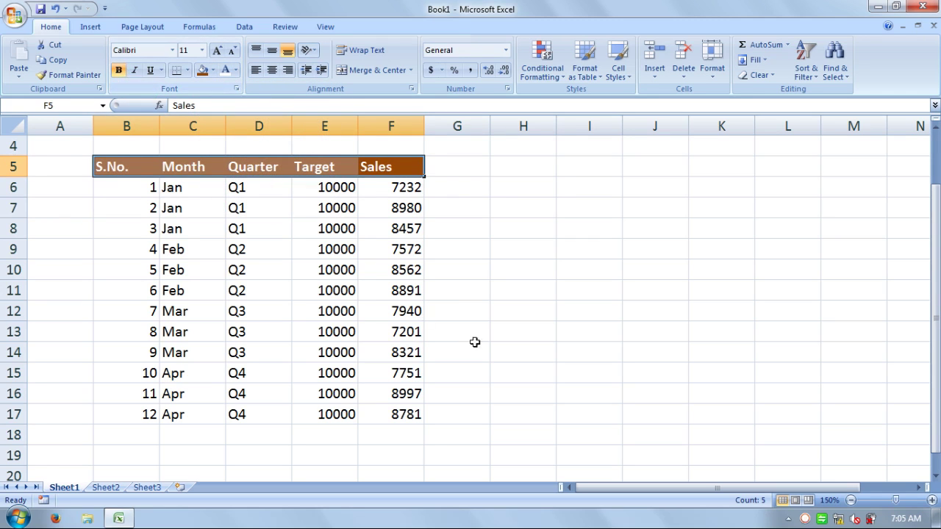
pyautogui.click(551, 354)
# Step: Apply all borders to the whole table, B5:F17
pyautogui.moveTo(404, 414); pyautogui.dragTo(139, 165)
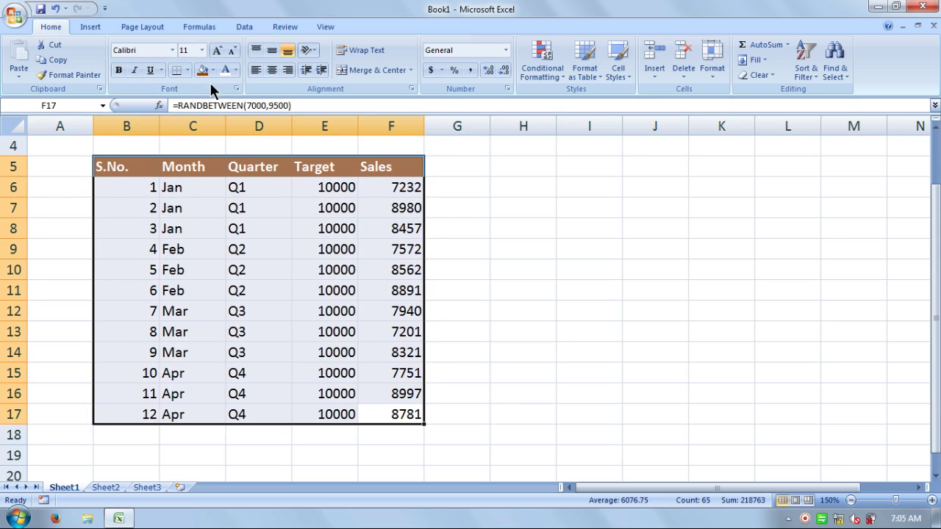
pyautogui.click(187, 69)
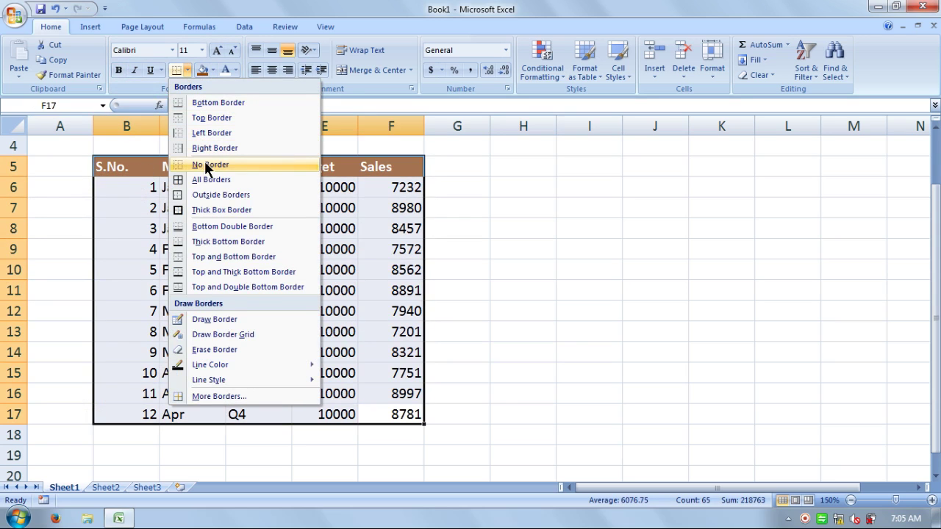
pyautogui.click(225, 180)
# Step: Enter the summary table headers Month, Sales and Target in cells H6, I6 and J6
pyautogui.click(493, 190)
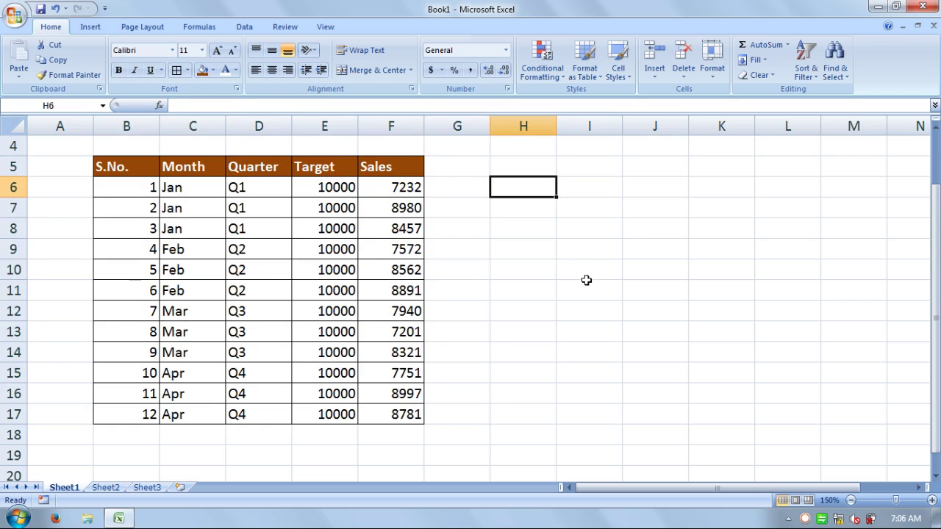
pyautogui.write('Month')
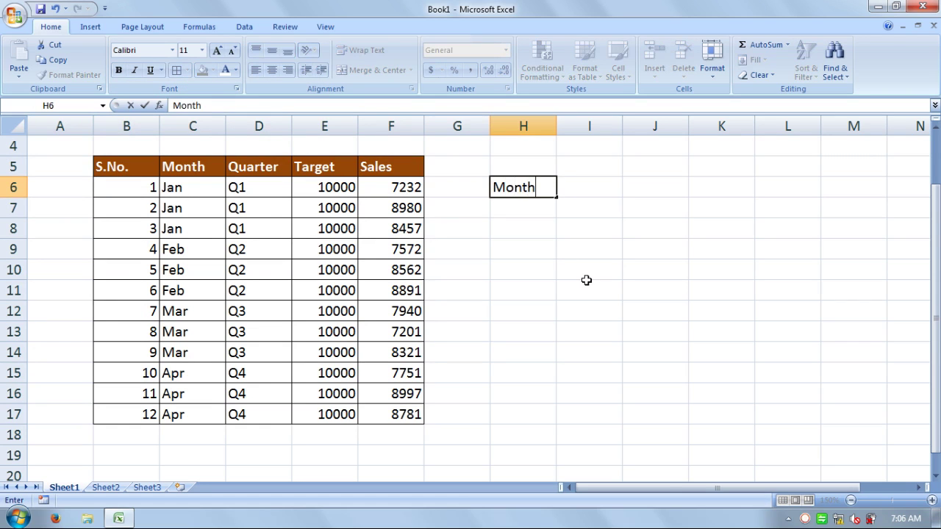
pyautogui.press('Tab')
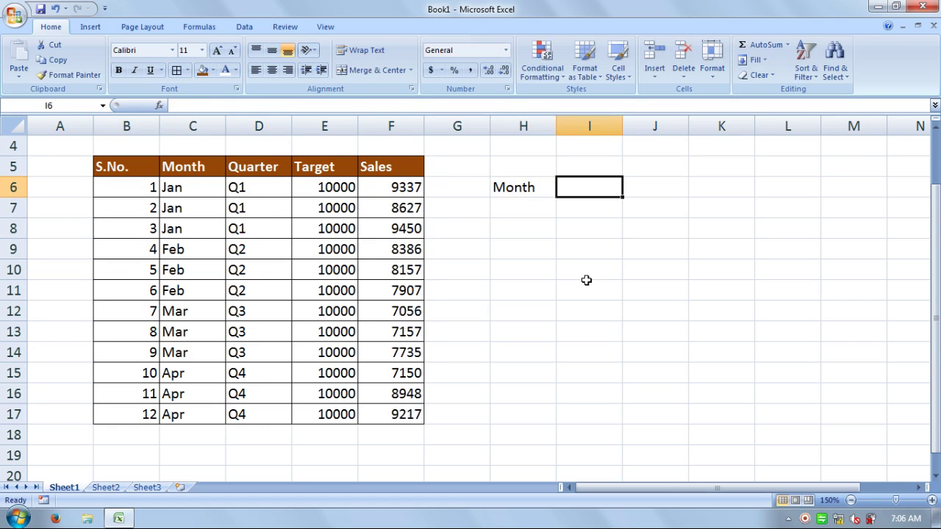
pyautogui.write('Sale')
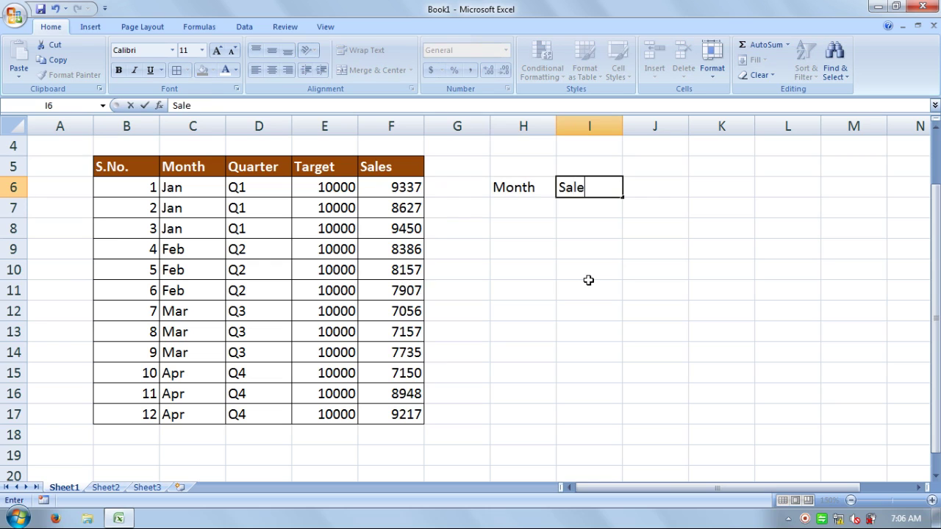
pyautogui.write('s')
pyautogui.press('Tab')
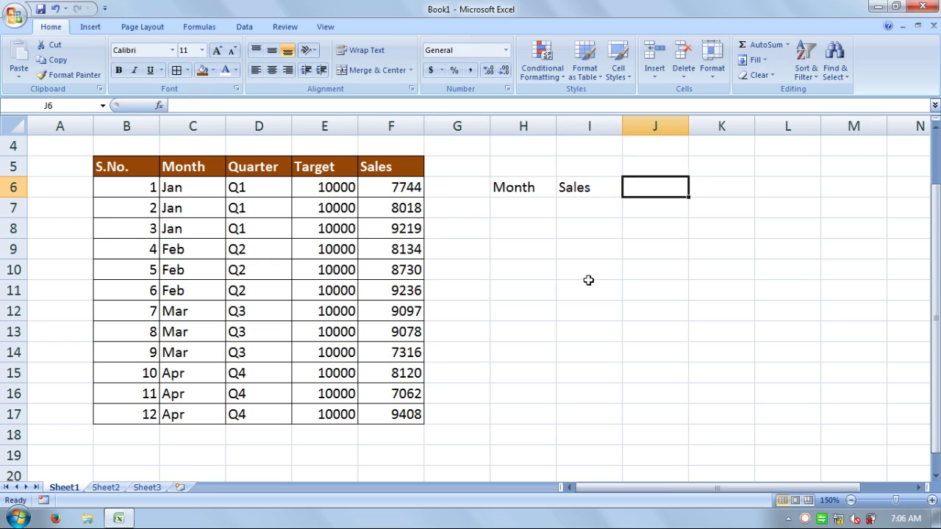
pyautogui.write('Target')
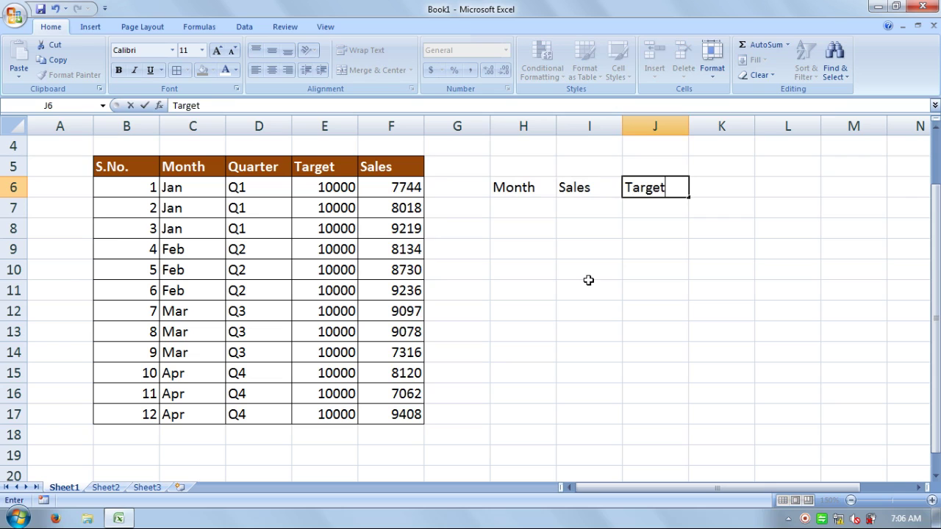
pyautogui.press('Return')
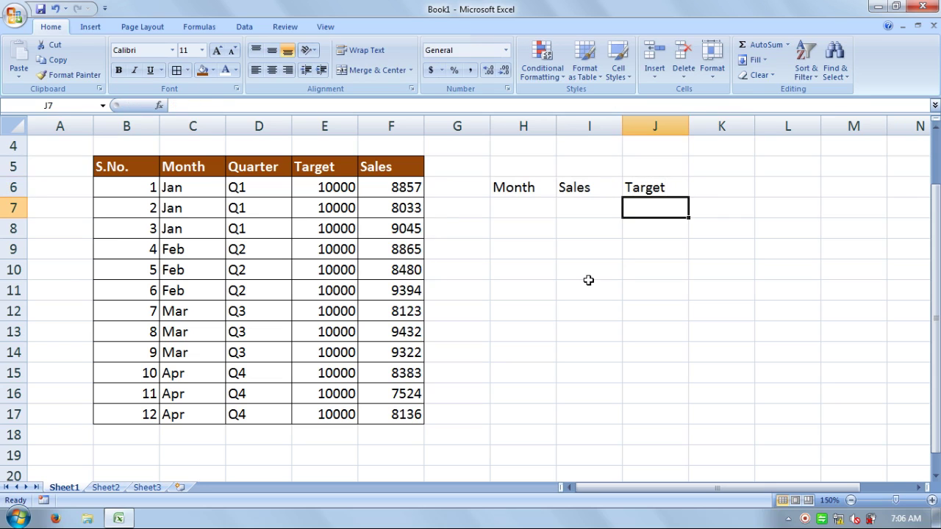
# Step: List the months Jan, Feb, Mar and Apr in cells H7 to H10 under the Month header
pyautogui.press('Left')
pyautogui.press('Left')
pyautogui.write('J')
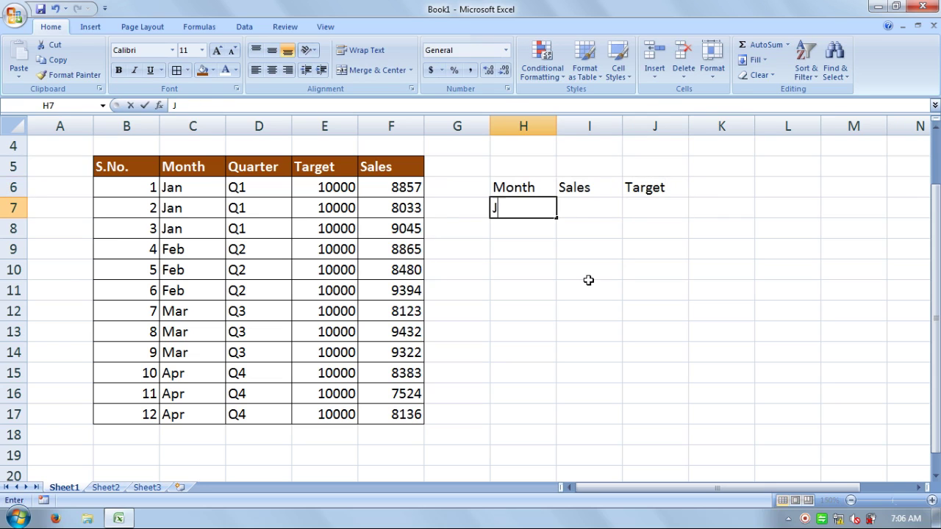
pyautogui.write('an')
pyautogui.press('Return')
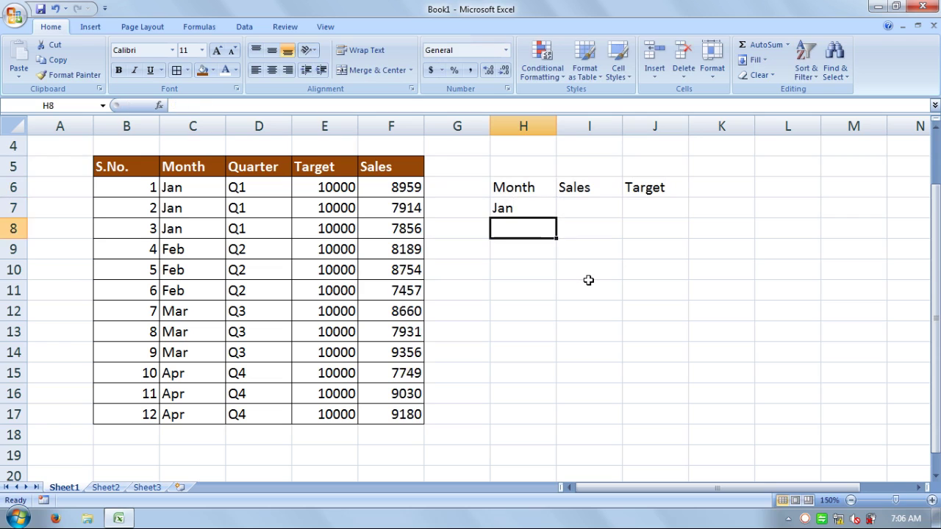
pyautogui.write('Feb')
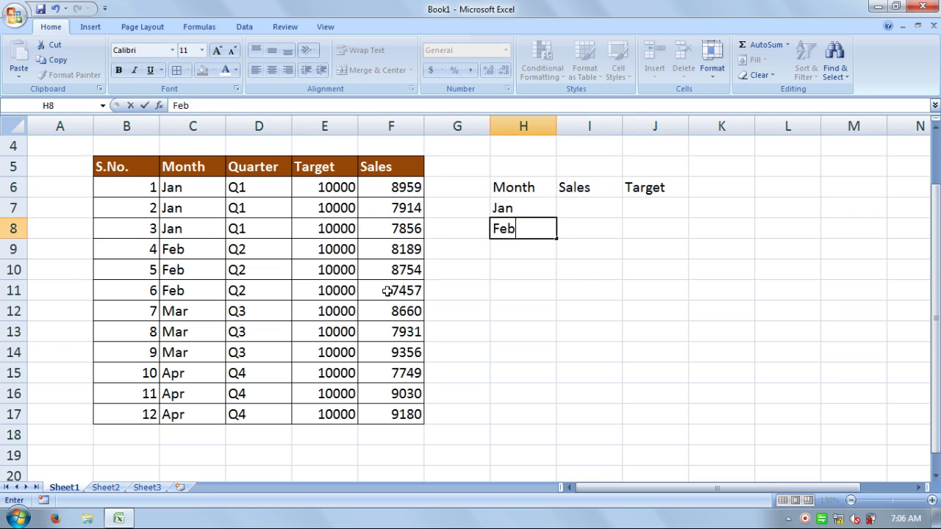
pyautogui.press('Return')
pyautogui.write('Ma')
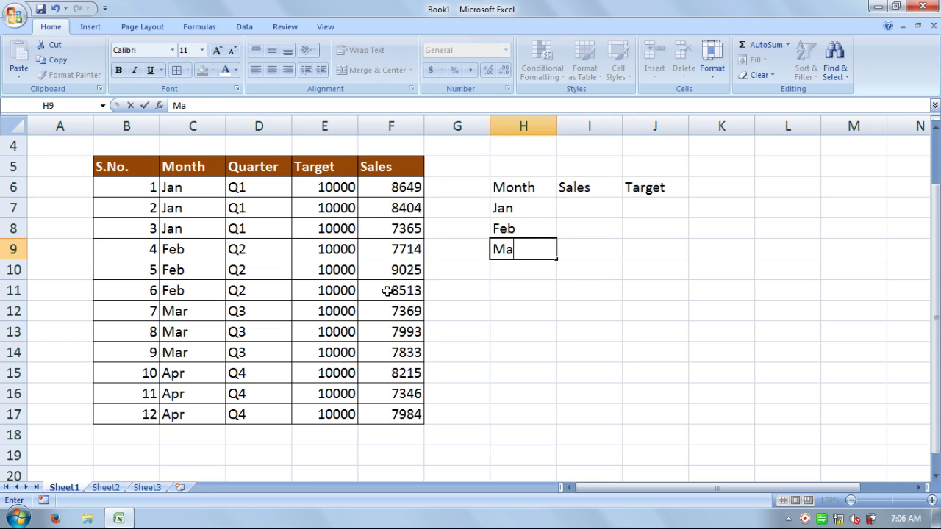
pyautogui.write('r')
pyautogui.press('Return')
pyautogui.write('A')
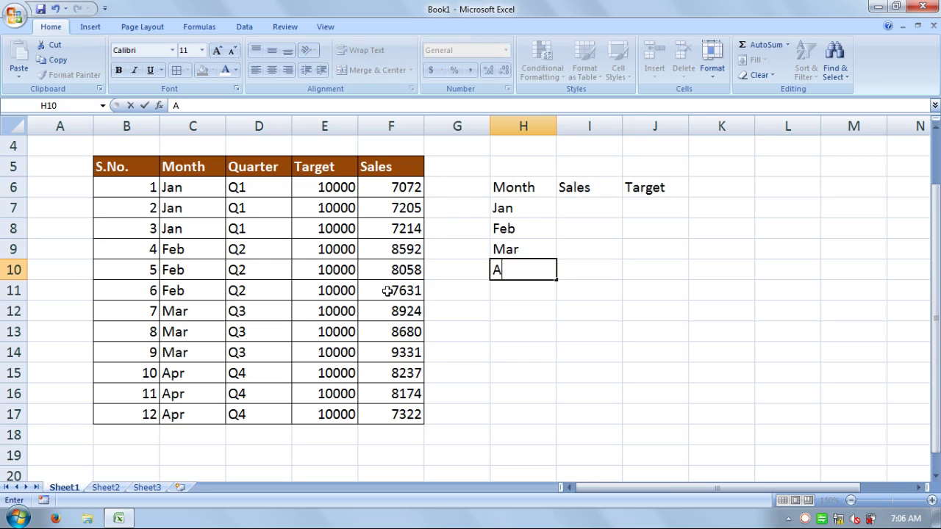
pyautogui.write('pr')
pyautogui.click(387, 291)
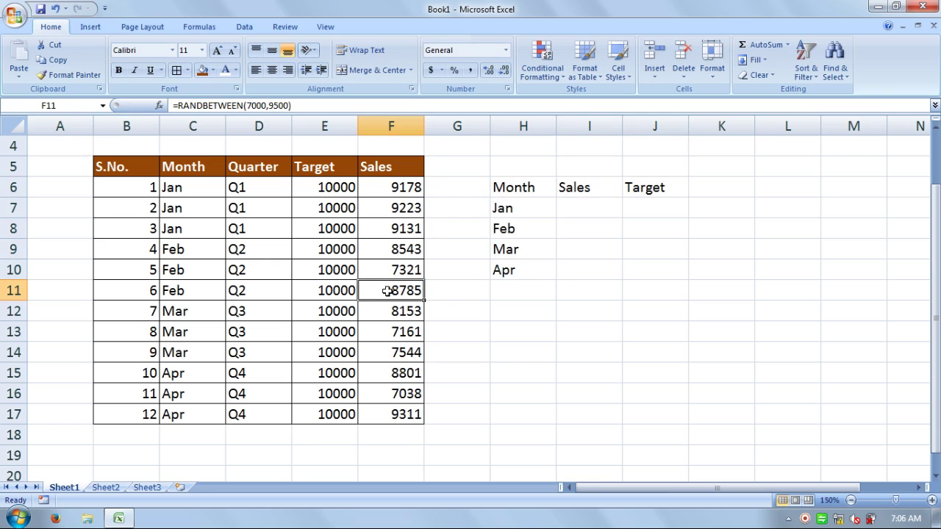
# Step: Enter 1 in the blank cell H13 so the random Sales figures recalculate
pyautogui.click(478, 330)
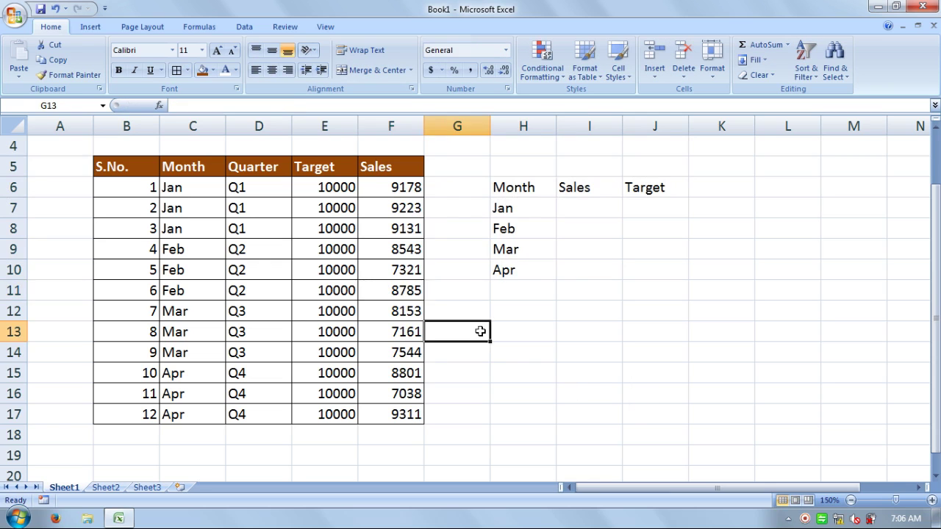
pyautogui.press('Right')
pyautogui.write('1')
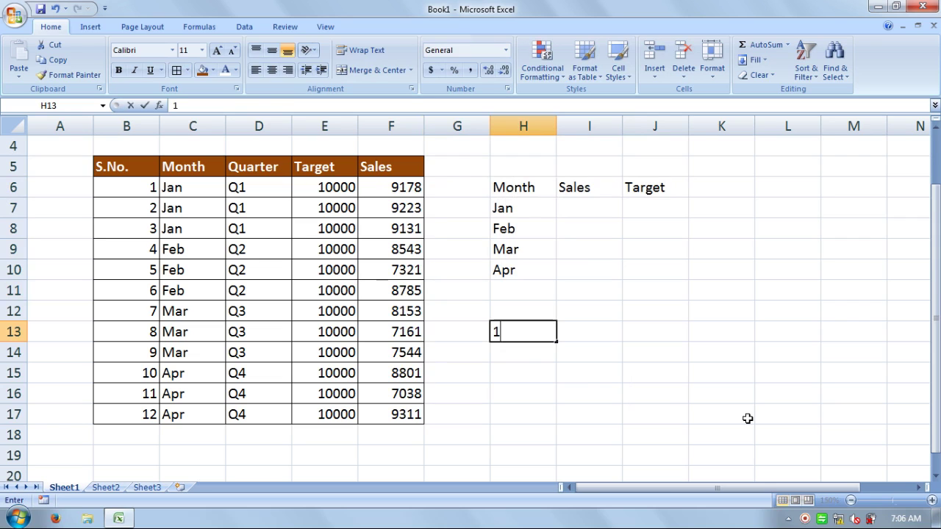
pyautogui.press('Return')
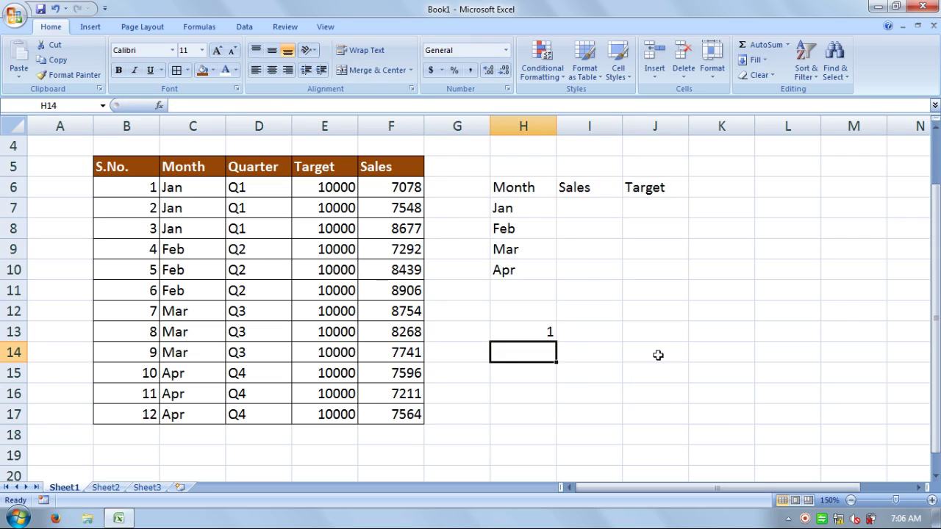
# Step: Enter the test values 2 and 3 in H14 and H15, and clear all test entries from H13:H15
pyautogui.write('2')
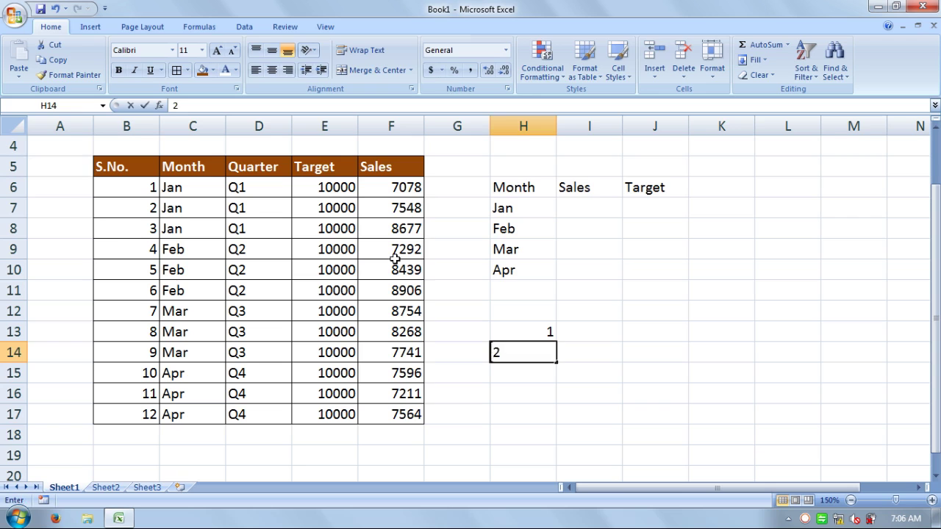
pyautogui.press('Return')
pyautogui.write('3')
pyautogui.press('Return')
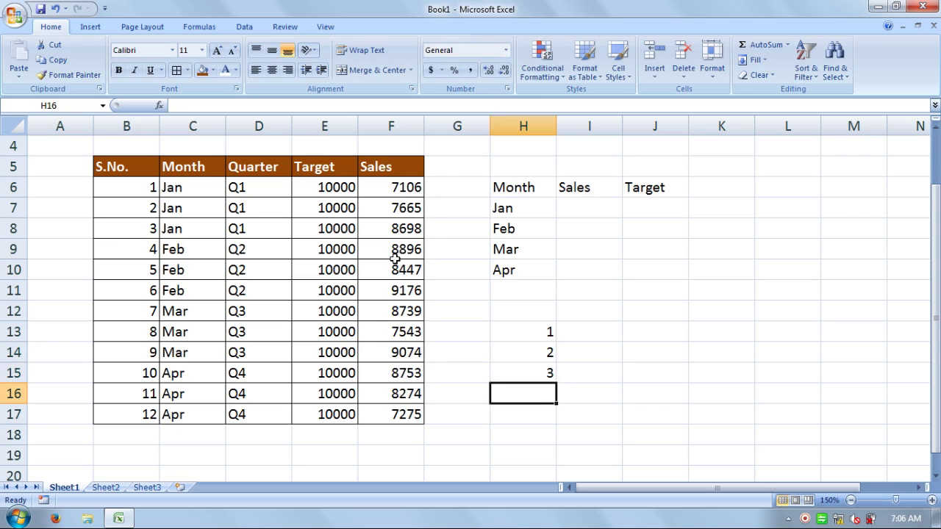
pyautogui.moveTo(536, 331); pyautogui.dragTo(547, 365)
pyautogui.press('Delete')
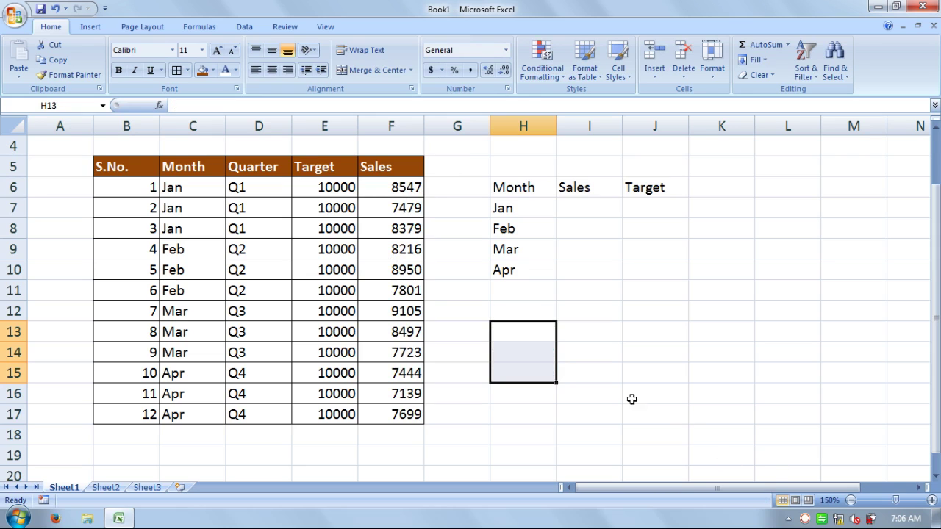
# Step: Replace the random Sales formulas in F6:F17 with fixed values by copying the range and pasting values over it
pyautogui.click(396, 189)
pyautogui.moveTo(396, 188); pyautogui.dragTo(395, 413)
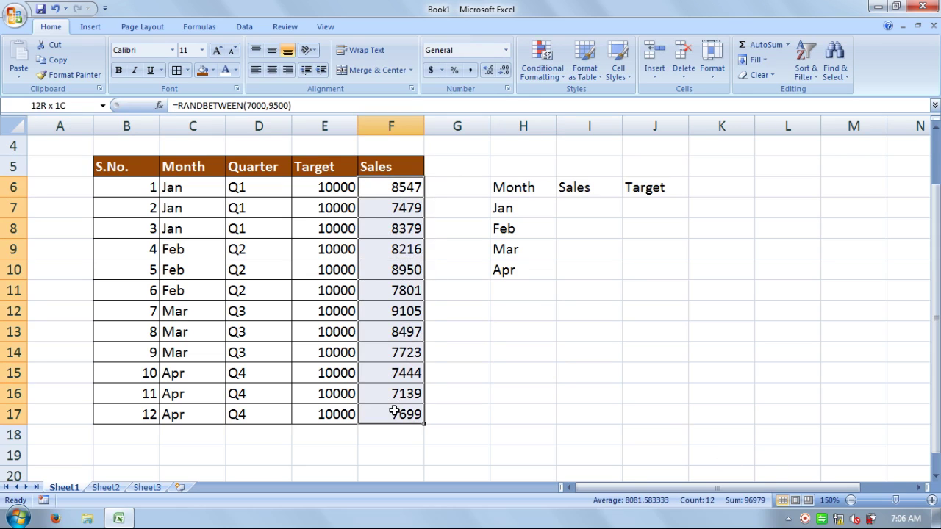
pyautogui.click(62, 63)
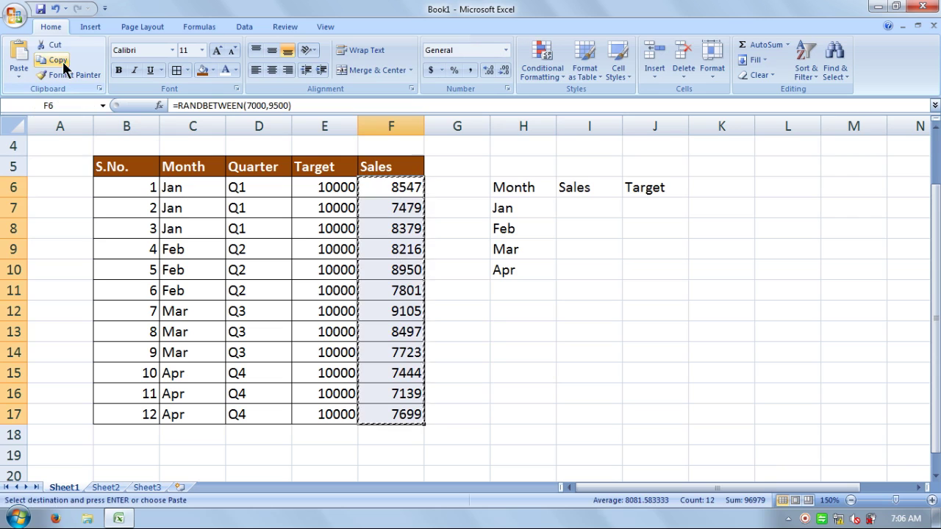
pyautogui.click(21, 73)
pyautogui.click(48, 123)
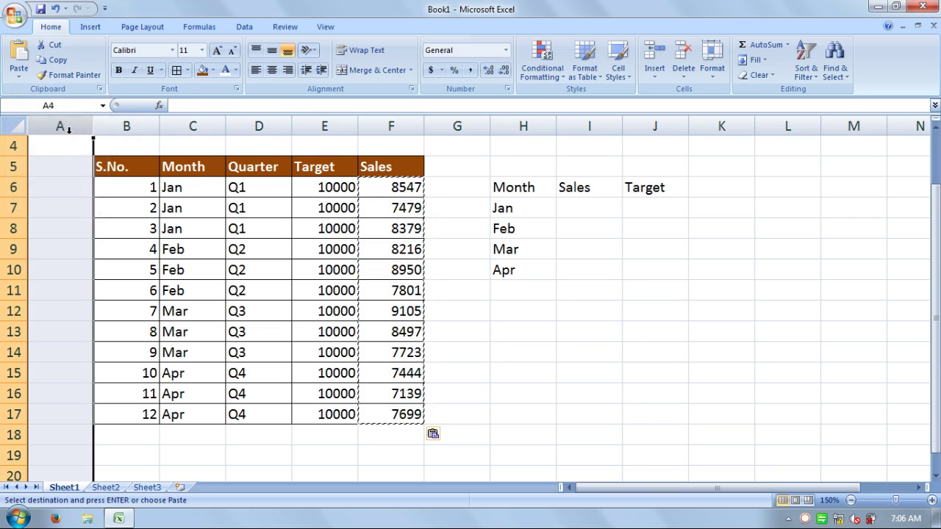
# Step: Enter 1 and 2 in I14 and I15 to test whether the Sales figures recalculate, and clear the test entries
pyautogui.click(570, 361)
pyautogui.write('1')
pyautogui.press('Return')
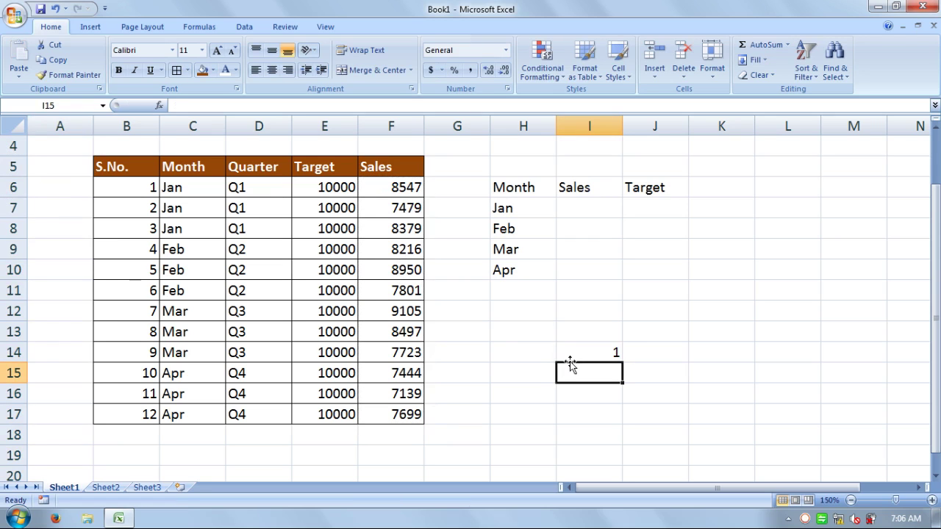
pyautogui.write('2')
pyautogui.press('Return')
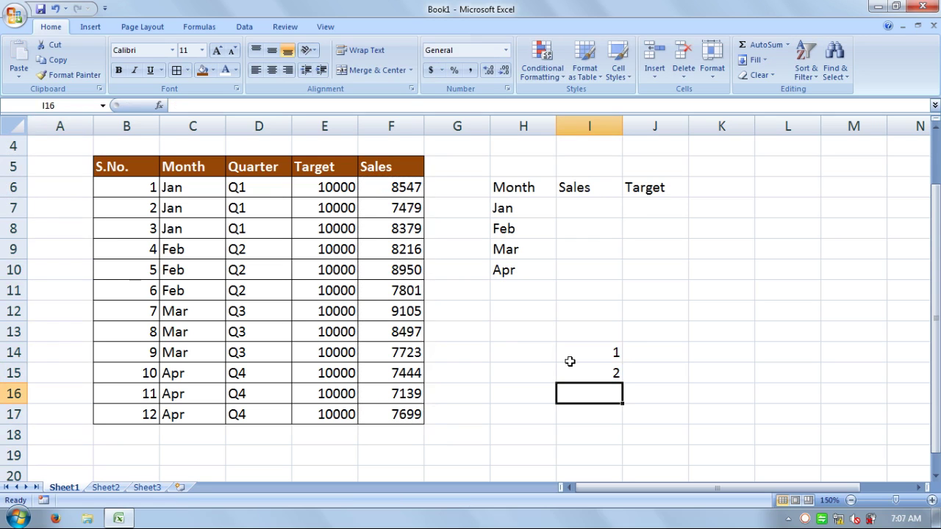
pyautogui.moveTo(588, 361); pyautogui.dragTo(609, 400)
pyautogui.press('Delete')
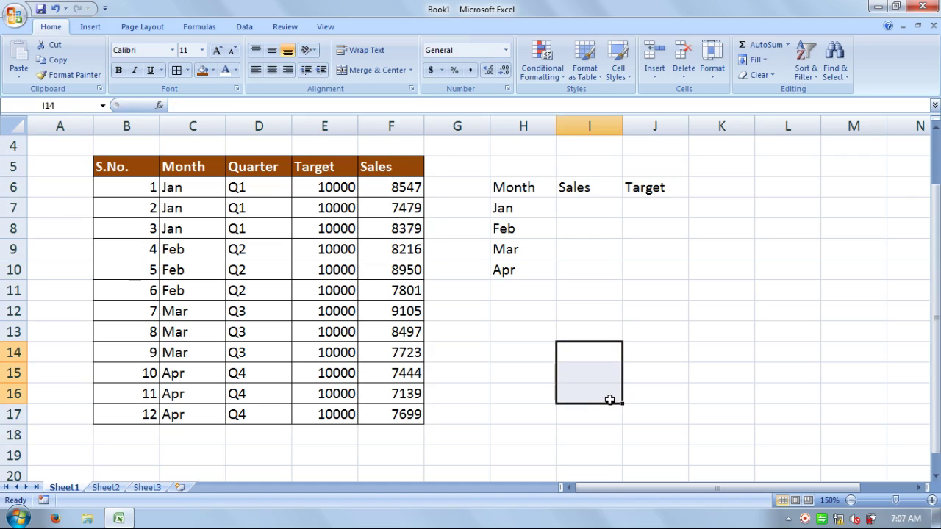
pyautogui.click(578, 203)
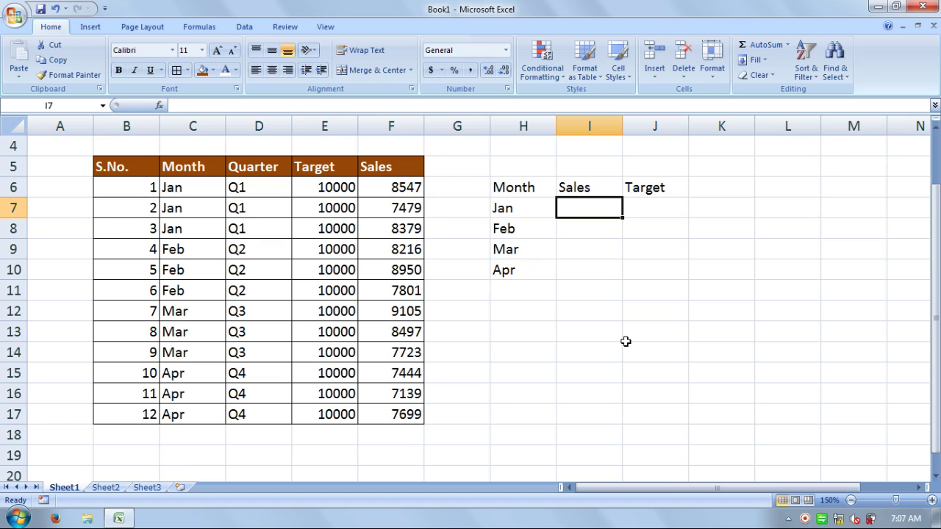
pyautogui.write('=sum')
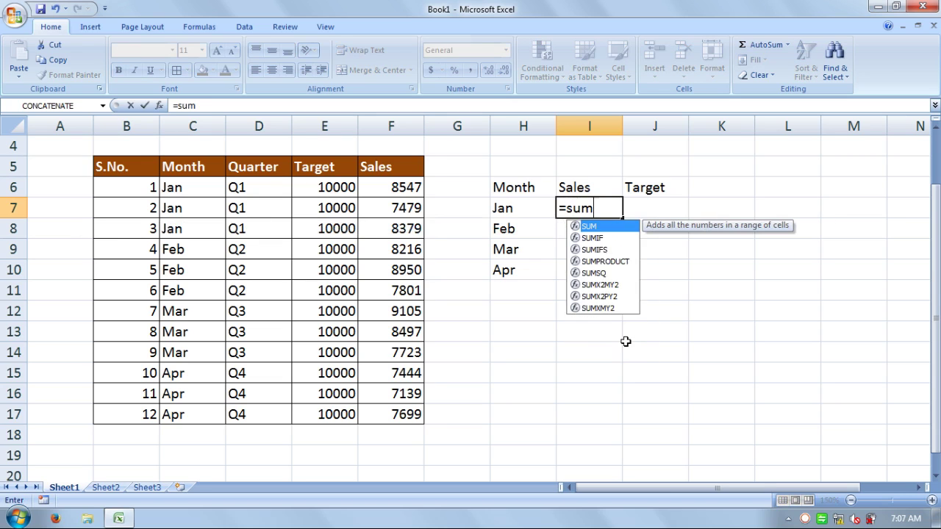
pyautogui.write('if')
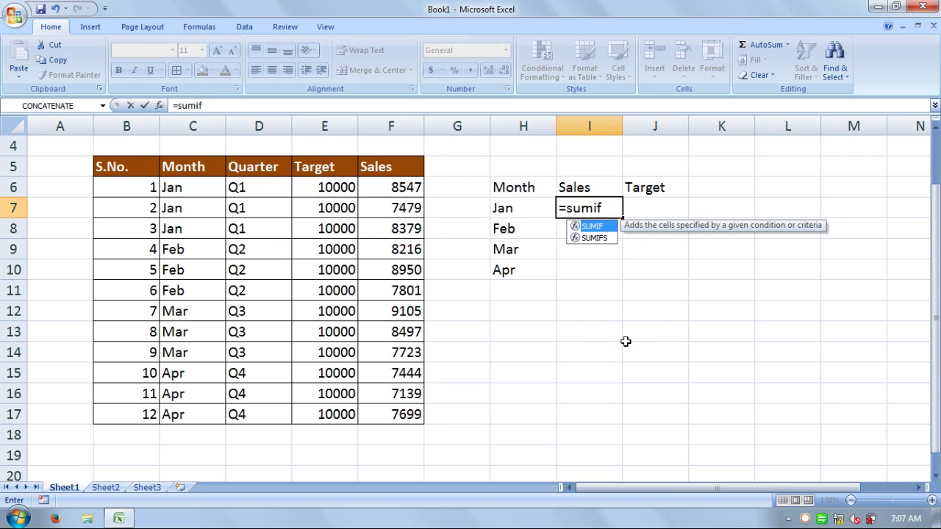
pyautogui.write('(')
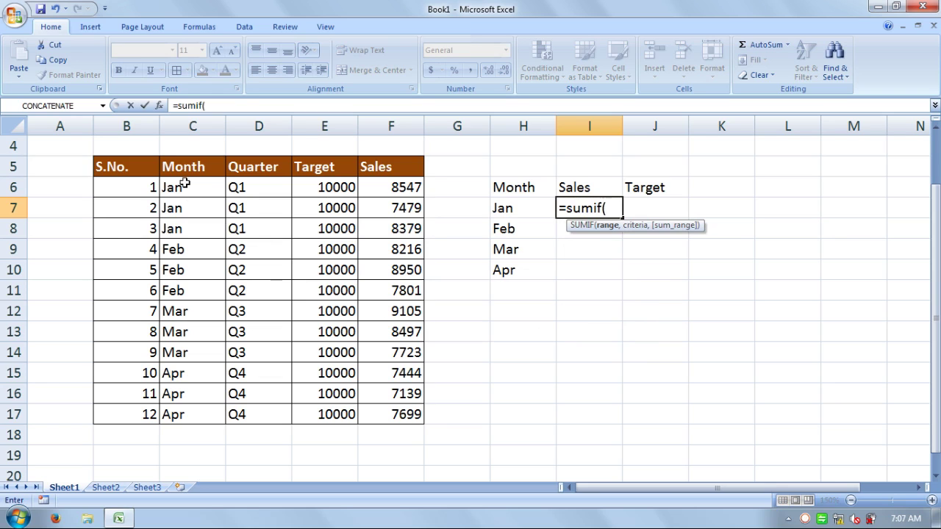
pyautogui.moveTo(208, 413); pyautogui.dragTo(200, 248)
pyautogui.click(213, 252)
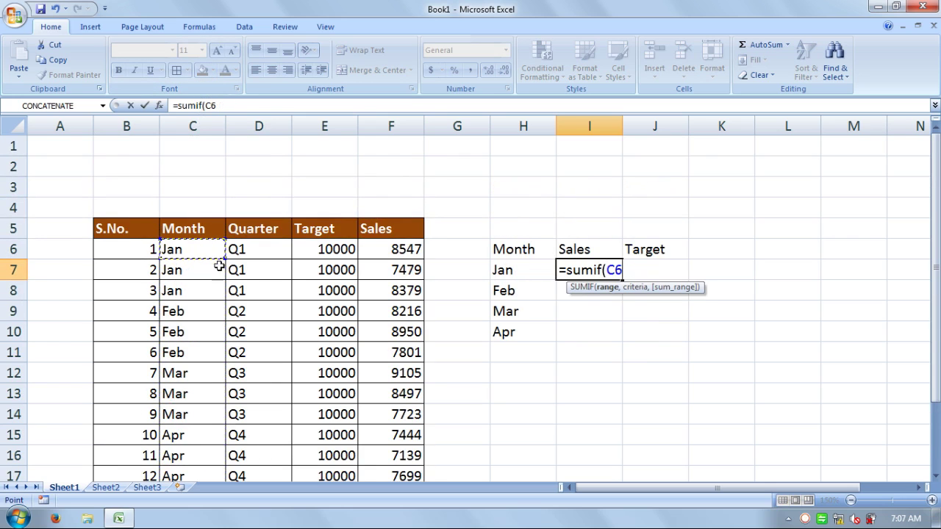
pyautogui.scroll(-2, 397, 336)
pyautogui.scroll(3, 396, 336)
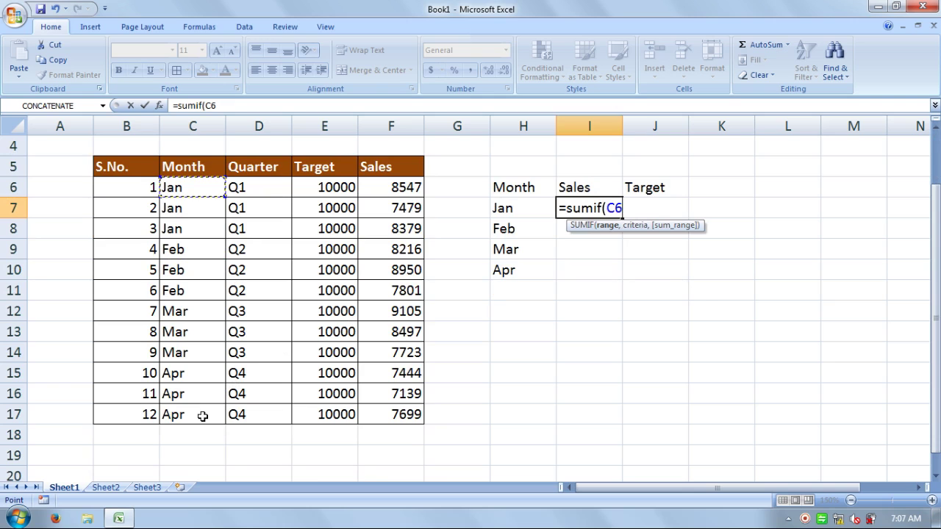
pyautogui.press('BackSpace')
pyautogui.press('BackSpace')
pyautogui.press('BackSpace')
pyautogui.press('BackSpace')
pyautogui.press('BackSpace')
pyautogui.press('BackSpace')
pyautogui.press('BackSpace')
pyautogui.press('BackSpace')
pyautogui.press('BackSpace')
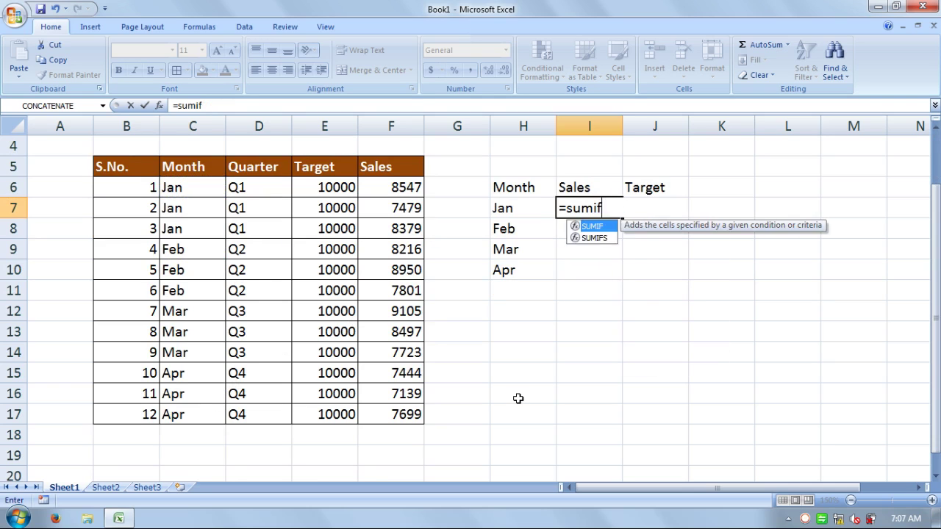
# Step: Start a SUMIF formula in I7 with the Month cells C6:C17 as the range
pyautogui.write('=')
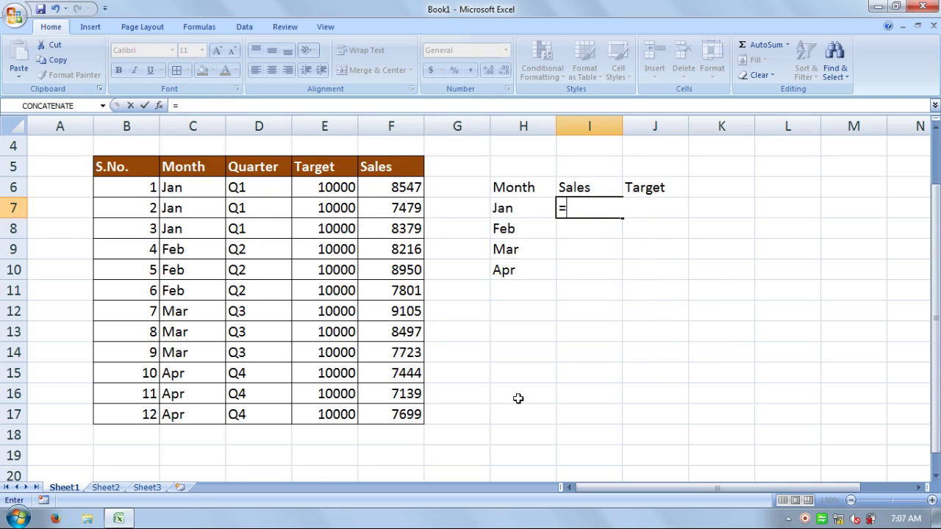
pyautogui.write('sumif')
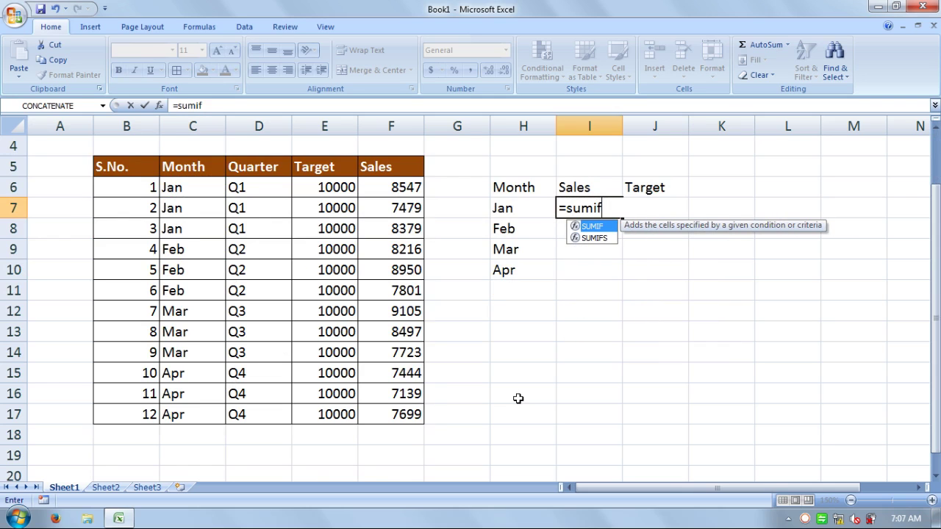
pyautogui.write('(')
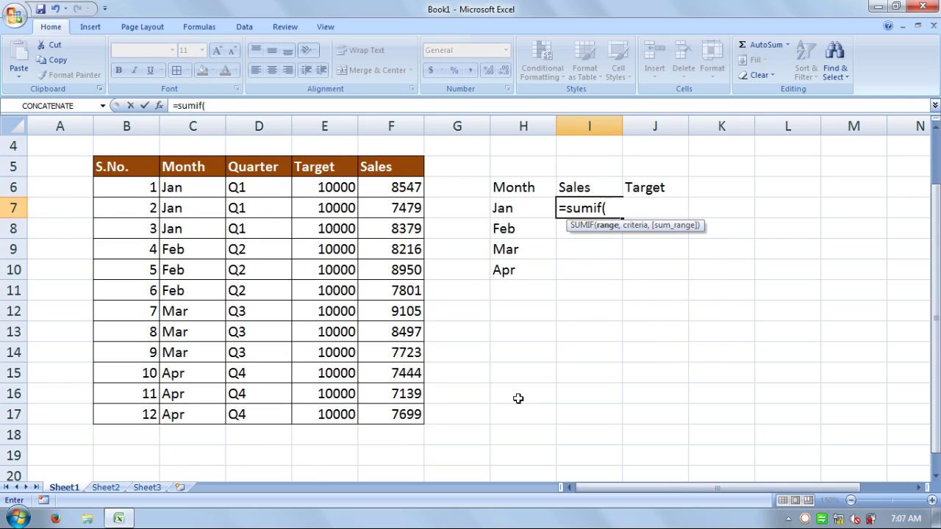
pyautogui.moveTo(204, 187); pyautogui.dragTo(198, 413)
pyautogui.click(199, 413)
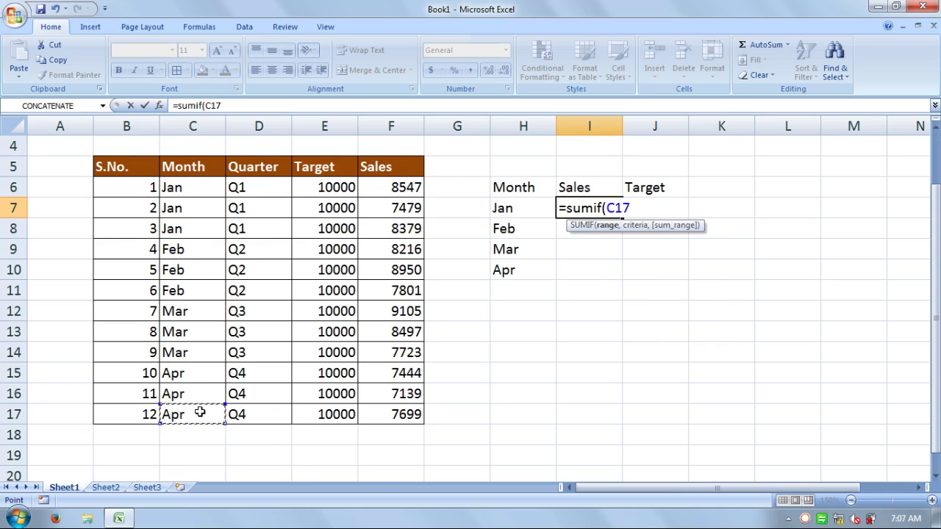
pyautogui.click(193, 250)
pyautogui.moveTo(191, 353); pyautogui.dragTo(189, 373)
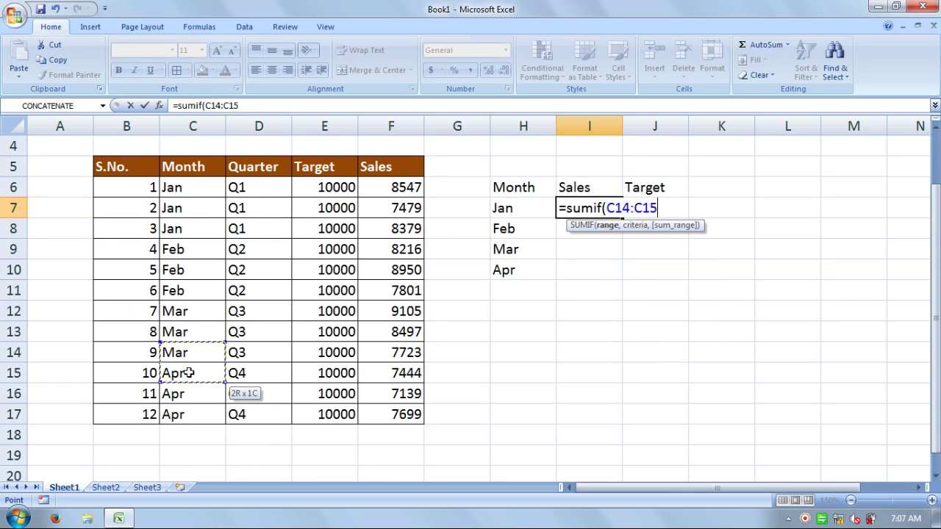
pyautogui.click(189, 394)
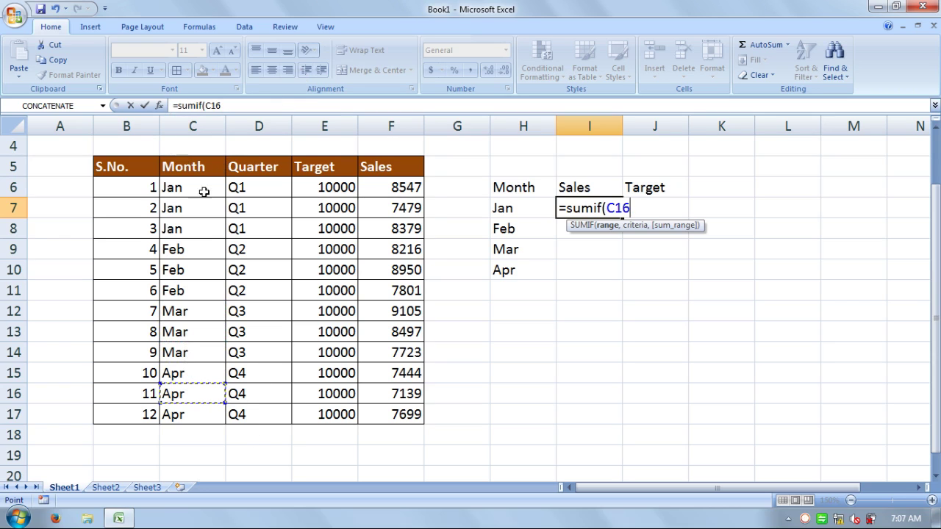
pyautogui.click(203, 268)
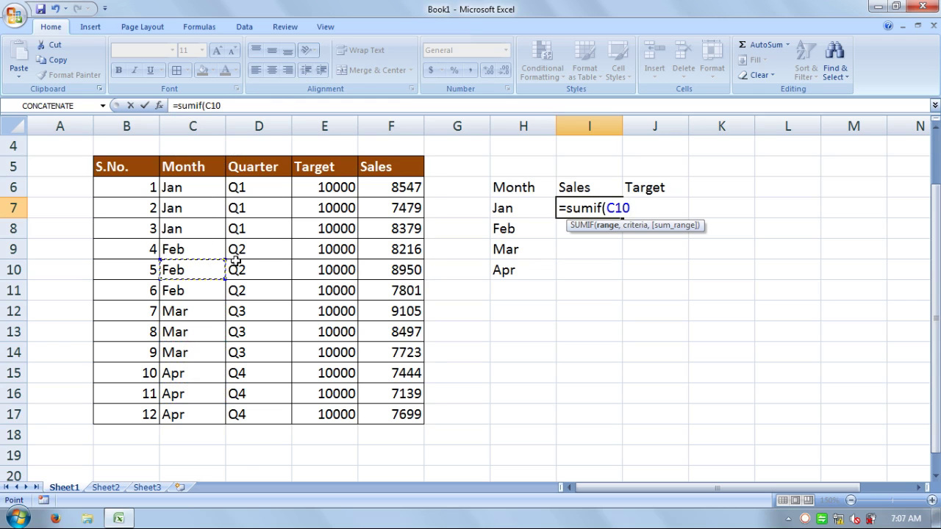
pyautogui.moveTo(191, 185); pyautogui.dragTo(225, 415)
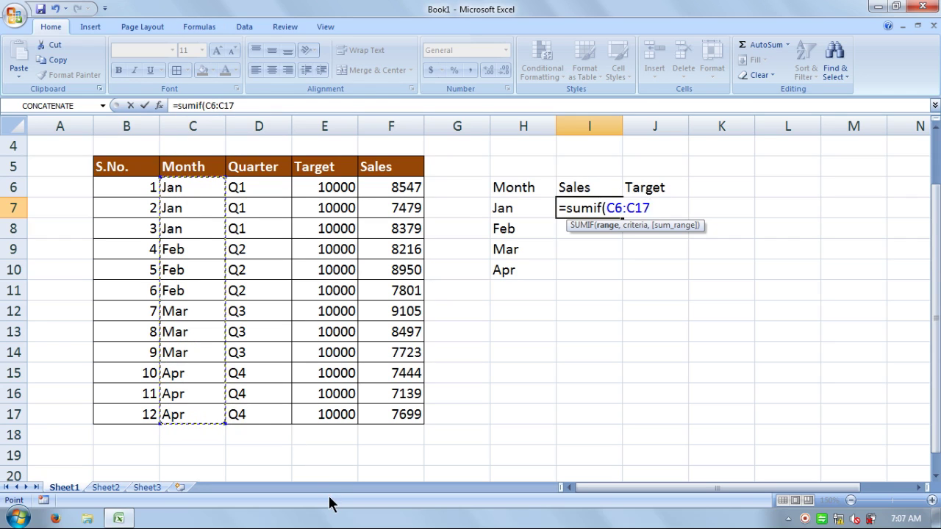
# Step: Complete the I7 formula as =SUMIF(C6:C17,H7,F7), using the Jan cell H7 as the criterion
pyautogui.write(',')
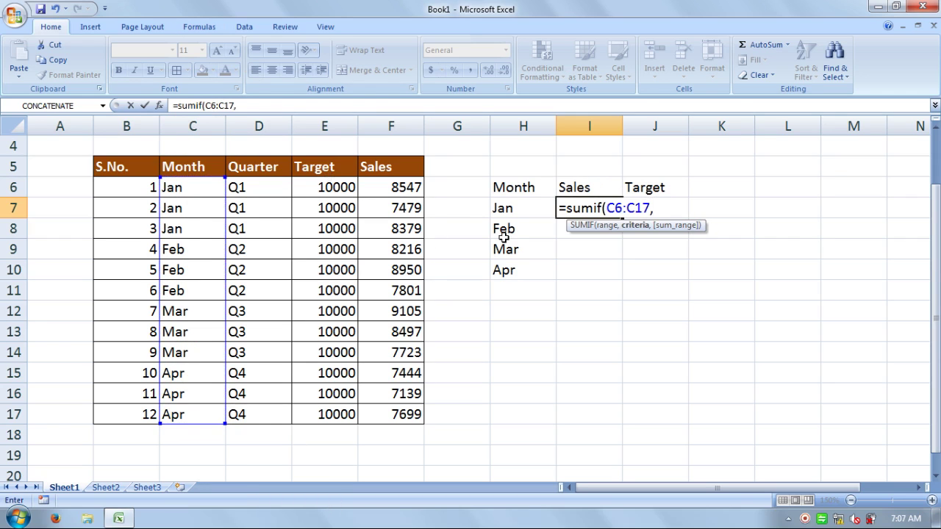
pyautogui.click(508, 211)
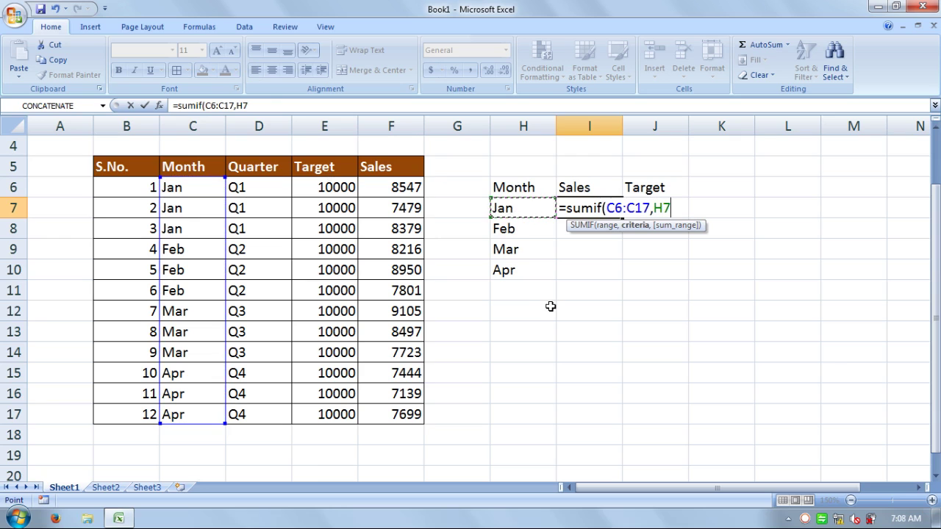
pyautogui.write(',')
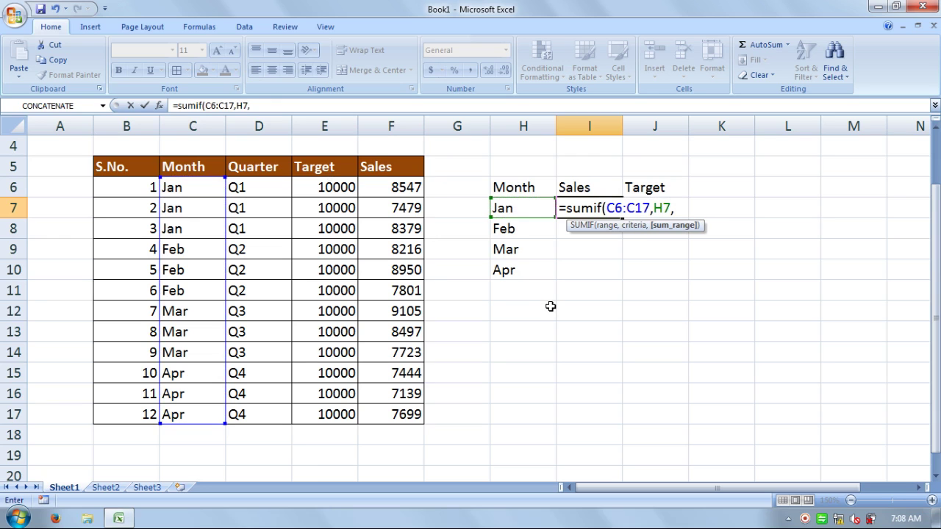
pyautogui.click(410, 189)
pyautogui.moveTo(414, 228); pyautogui.dragTo(448, 345)
pyautogui.click(448, 345)
pyautogui.moveTo(390, 191); pyautogui.dragTo(398, 384)
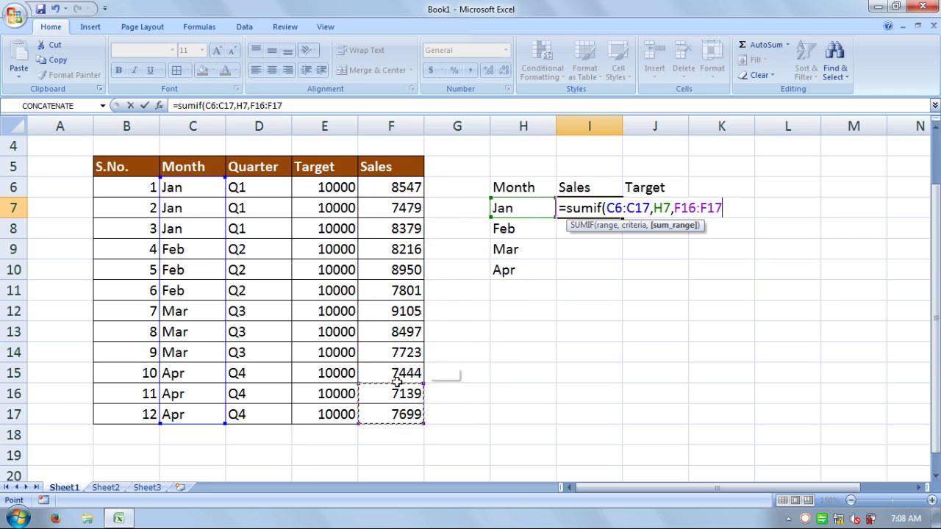
pyautogui.moveTo(394, 248); pyautogui.dragTo(398, 270)
pyautogui.click(390, 190)
pyautogui.moveTo(393, 197); pyautogui.dragTo(398, 220)
pyautogui.click(388, 190)
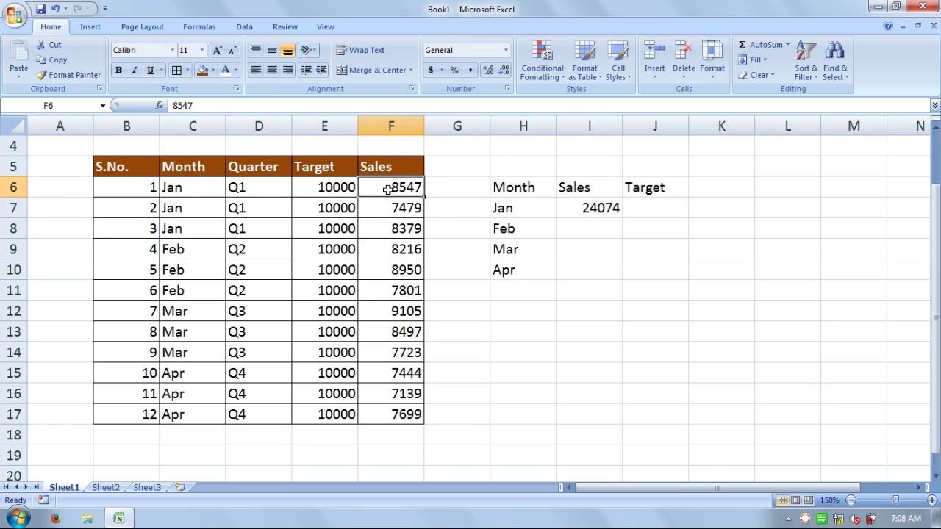
# Step: Clear the existing SUMIF formula from the Jan Sales cell I7
pyautogui.click(591, 213)
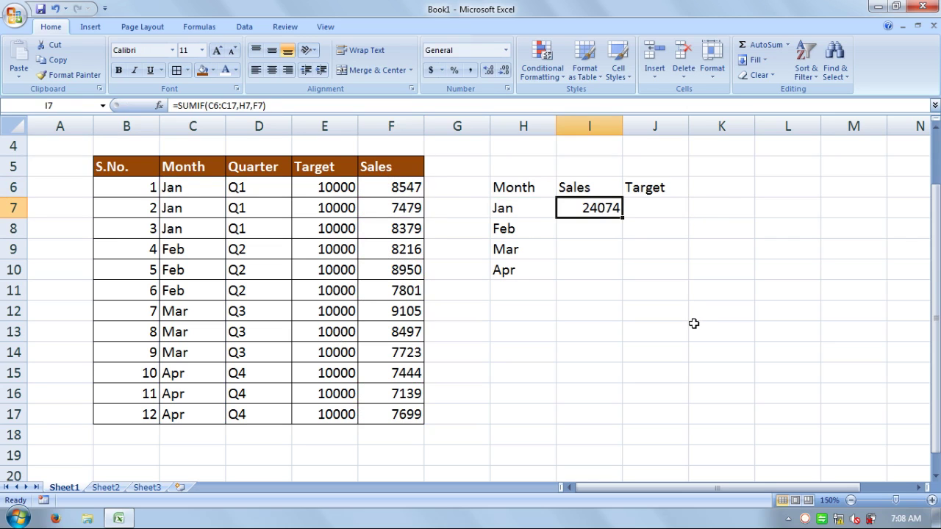
pyautogui.press('Delete')
pyautogui.write('=')
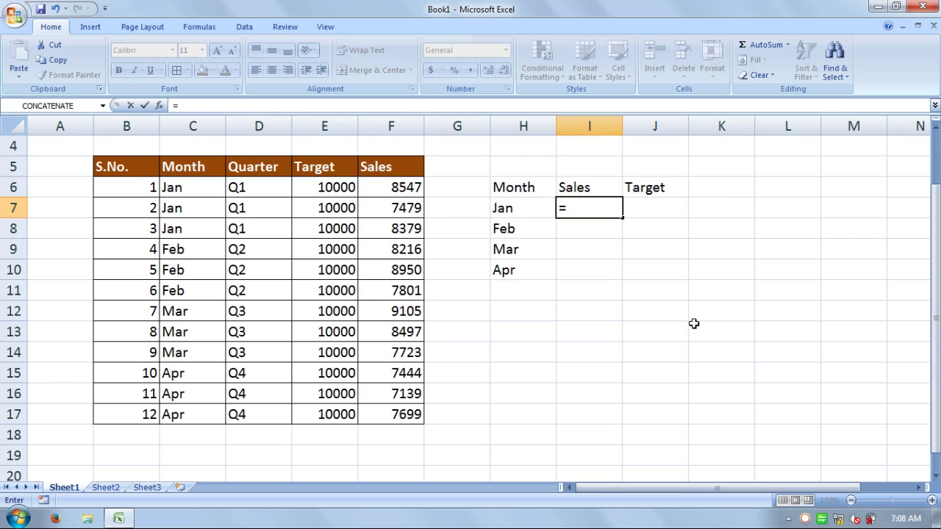
pyautogui.write('sumif')
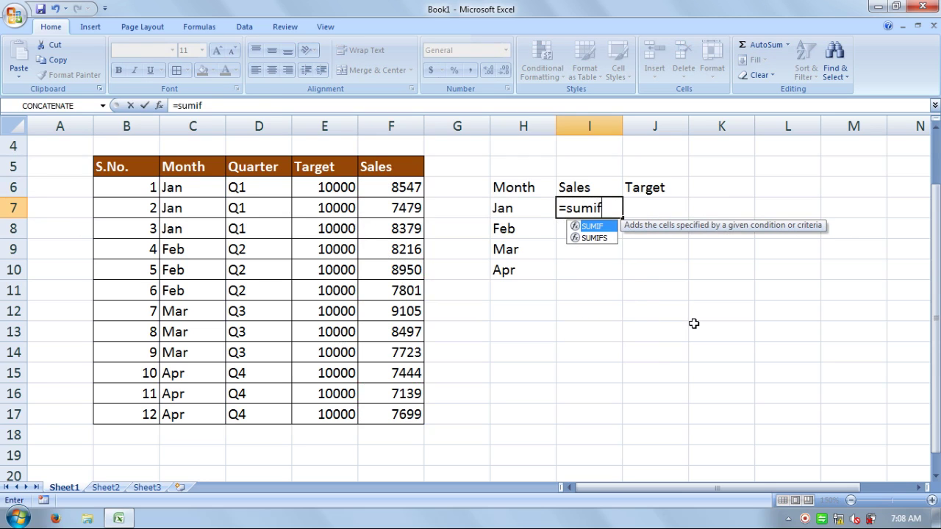
pyautogui.write('(')
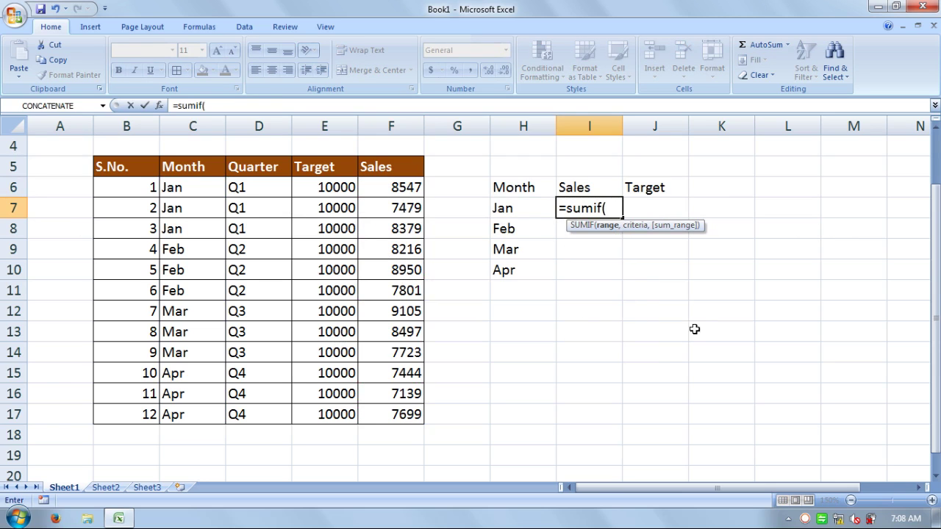
pyautogui.moveTo(208, 191); pyautogui.dragTo(210, 399)
pyautogui.click(216, 414)
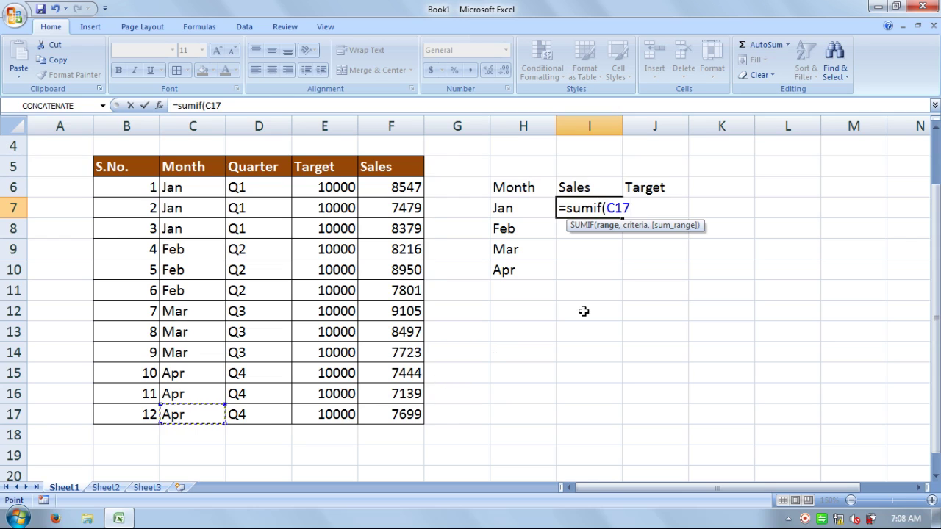
pyautogui.press('BackSpace')
pyautogui.press('BackSpace')
pyautogui.press('BackSpace')
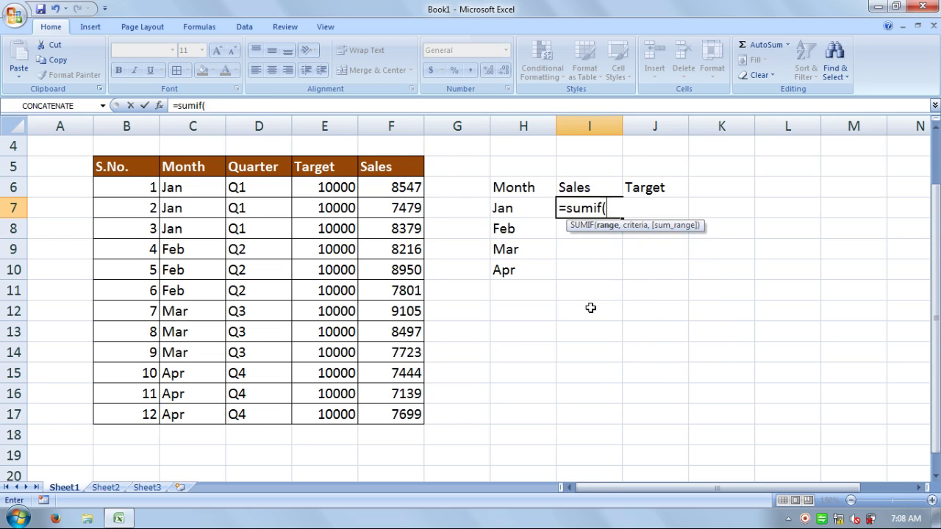
pyautogui.press('BackSpace')
pyautogui.press('BackSpace')
pyautogui.press('BackSpace')
pyautogui.press('BackSpace')
pyautogui.press('BackSpace')
pyautogui.press('BackSpace')
pyautogui.press('BackSpace')
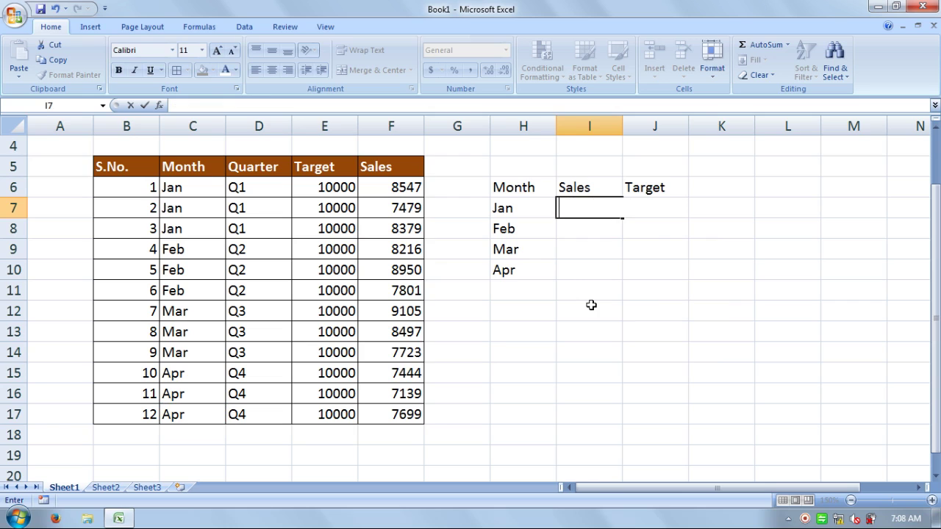
pyautogui.click(632, 312)
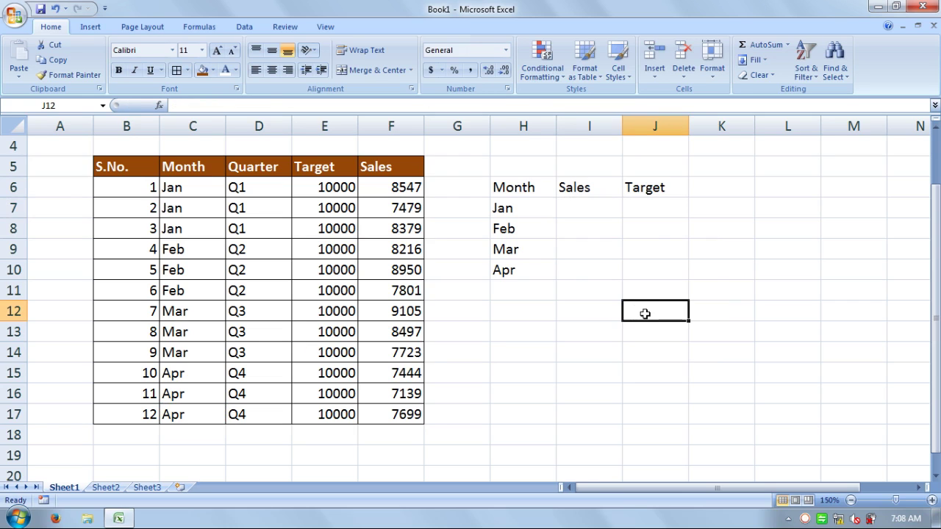
pyautogui.doubleClick(646, 315)
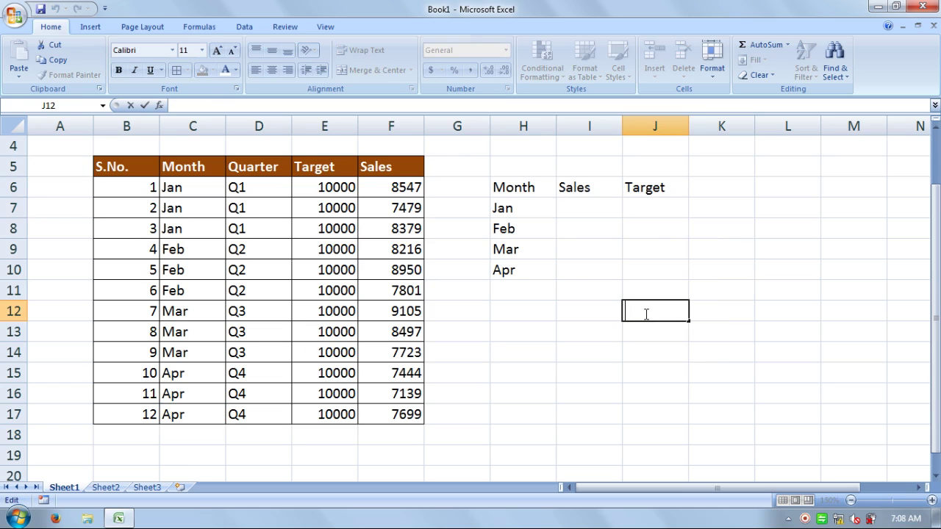
# Step: Start a new SUMIF formula in I7 with the Month cells C6:C17 as the range
pyautogui.click(595, 206)
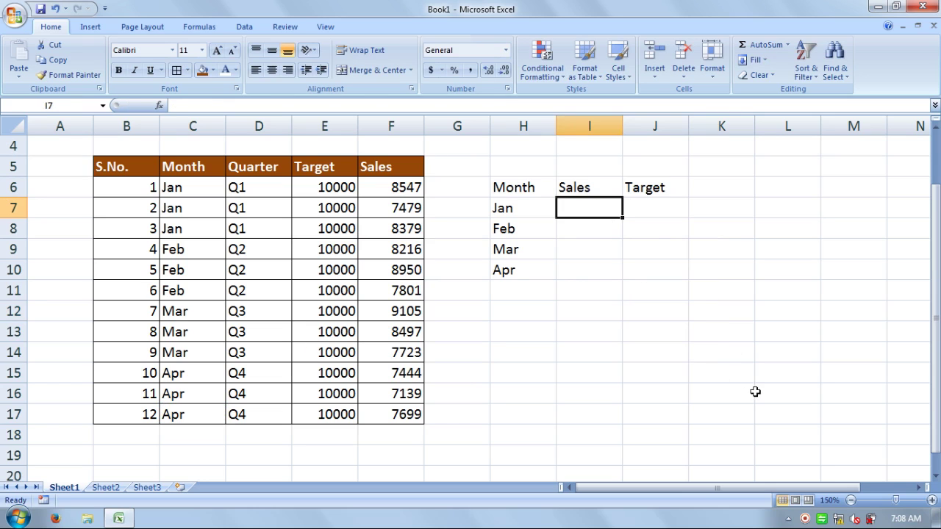
pyautogui.write('=sumif')
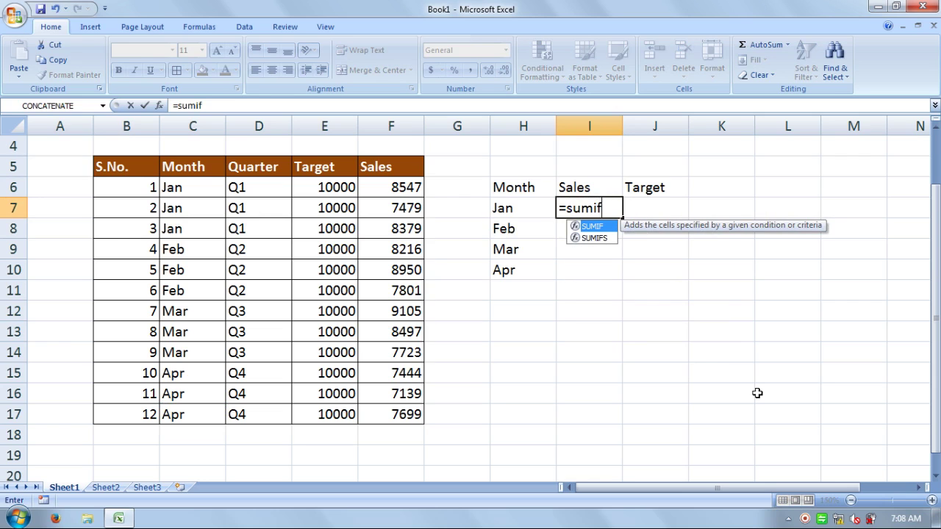
pyautogui.write('(')
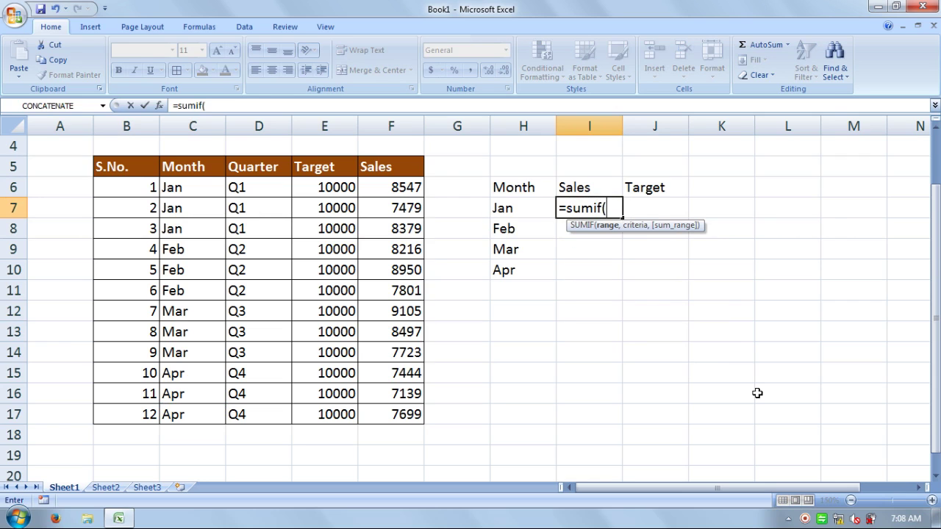
pyautogui.click(201, 185)
pyautogui.moveTo(208, 226); pyautogui.dragTo(209, 277)
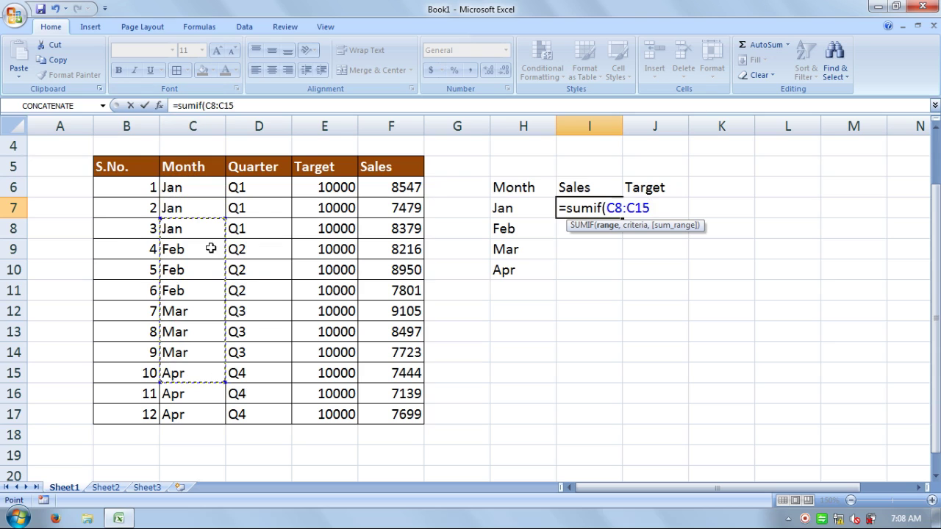
pyautogui.moveTo(202, 185); pyautogui.dragTo(209, 255)
pyautogui.moveTo(216, 313); pyautogui.dragTo(198, 184)
pyautogui.click(211, 412)
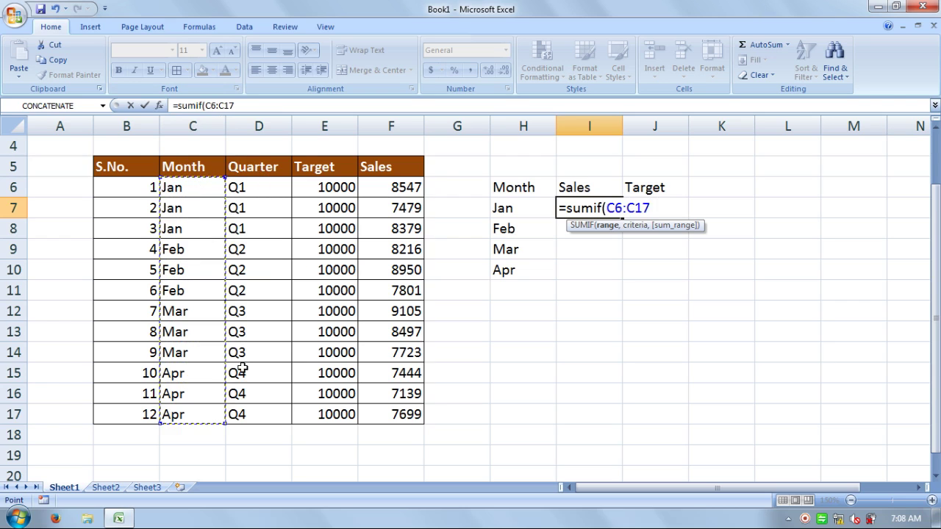
# Step: Complete the I7 formula as =SUMIF(C6:C17,H7,F6:F17), using the Jan cell as criterion and the full Sales column as sum range
pyautogui.write(',')
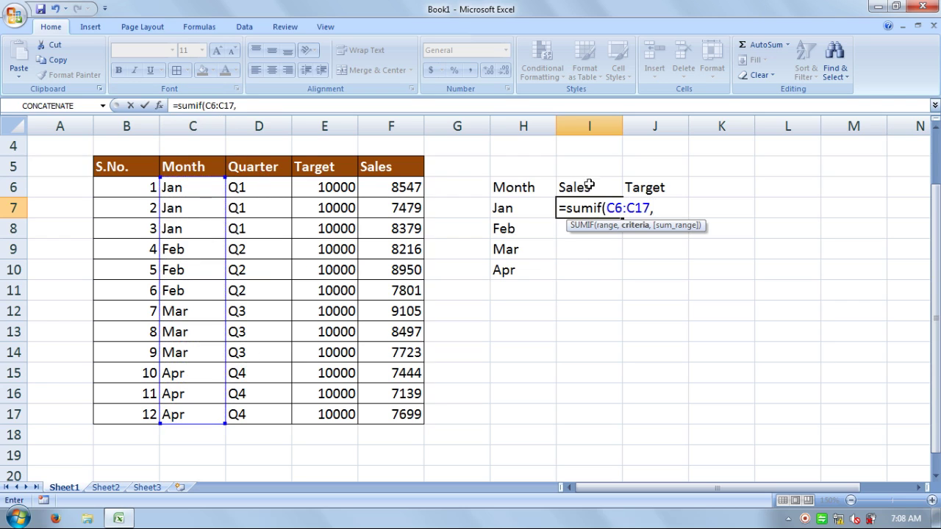
pyautogui.click(527, 203)
pyautogui.write(',')
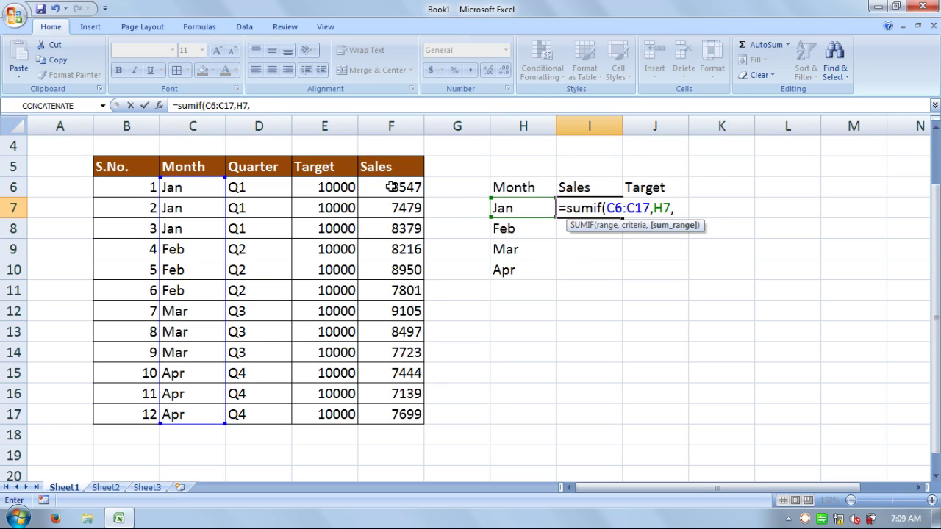
pyautogui.moveTo(392, 187); pyautogui.dragTo(399, 414)
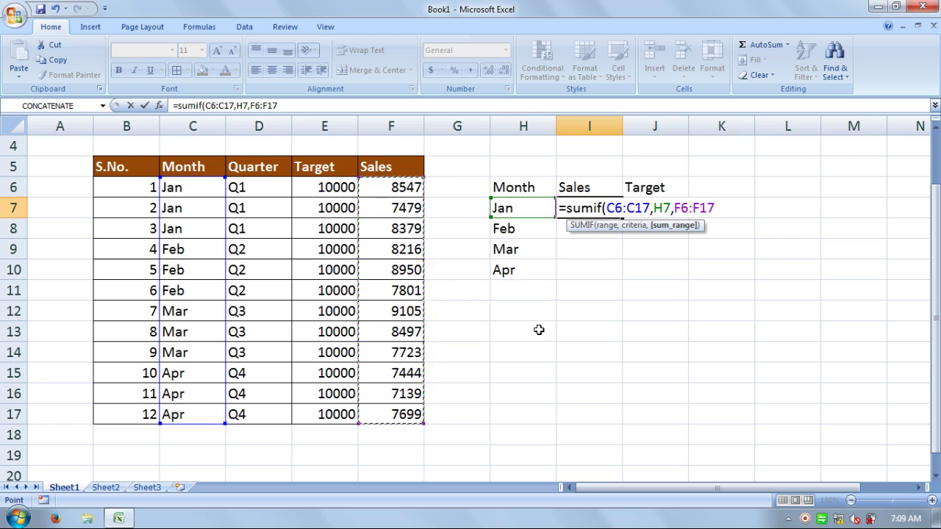
pyautogui.write(')')
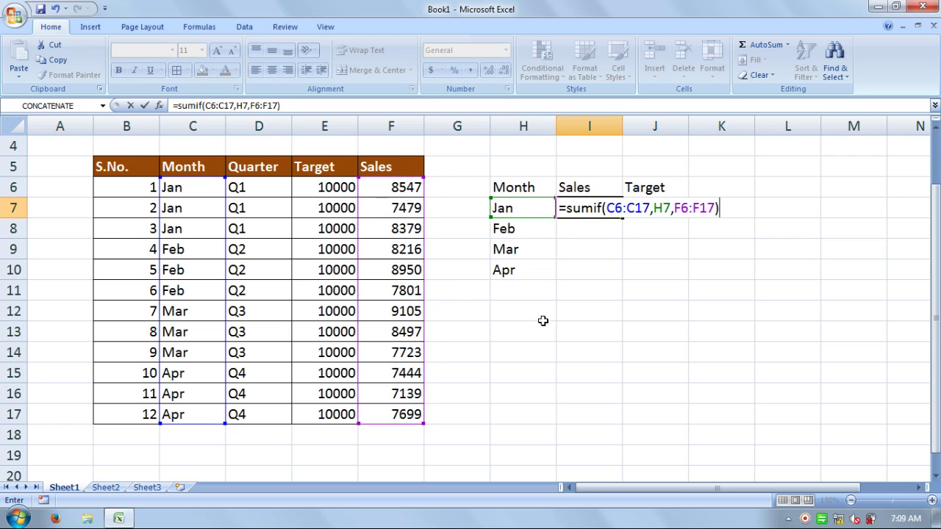
pyautogui.press('Return')
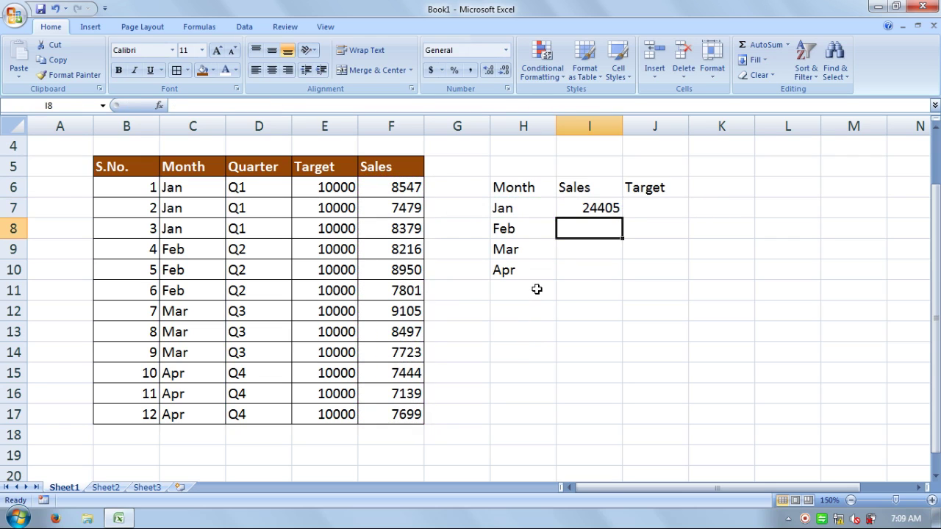
# Step: Enter =SUMIF(C6:C17,H8,F12:F14) in I8 for the Feb Sales total
pyautogui.write('=sum')
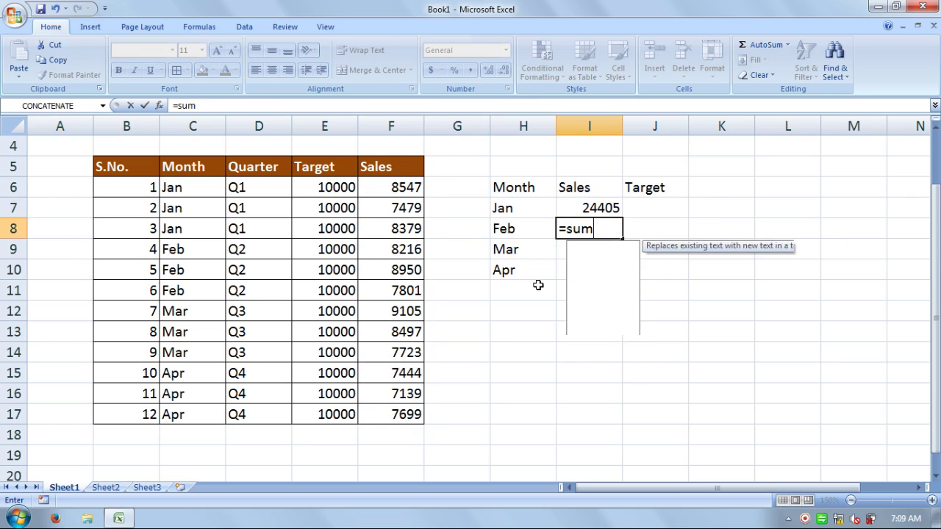
pyautogui.write('if(')
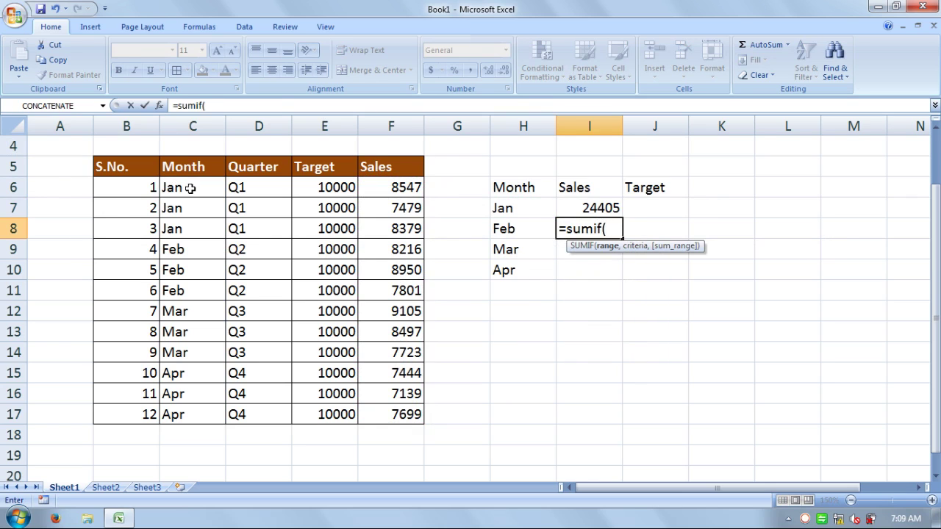
pyautogui.moveTo(190, 185); pyautogui.dragTo(196, 416)
pyautogui.write(',')
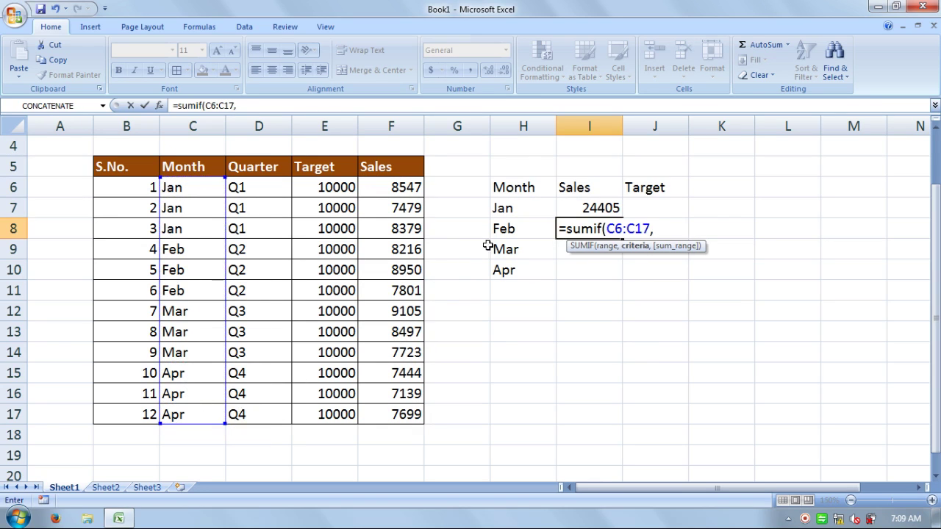
pyautogui.click(501, 231)
pyautogui.write(',')
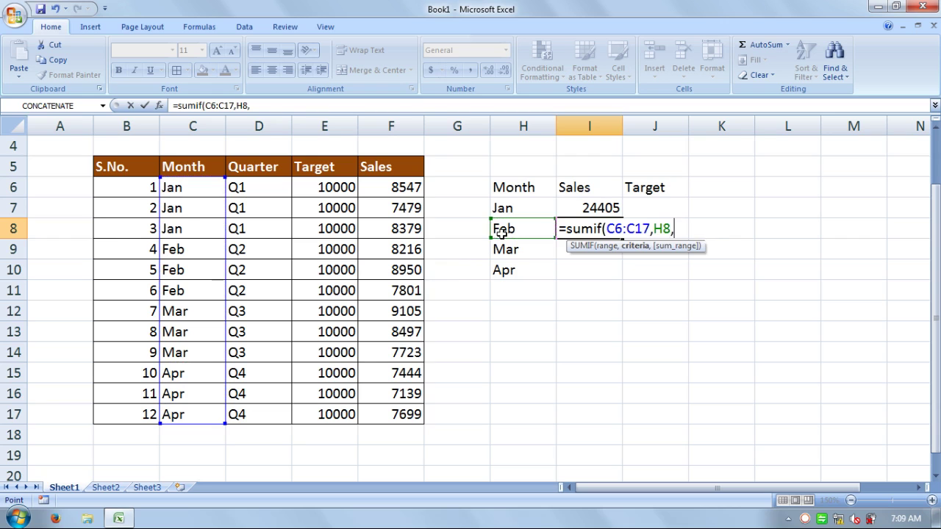
pyautogui.moveTo(394, 188); pyautogui.dragTo(398, 349)
pyautogui.click(398, 350)
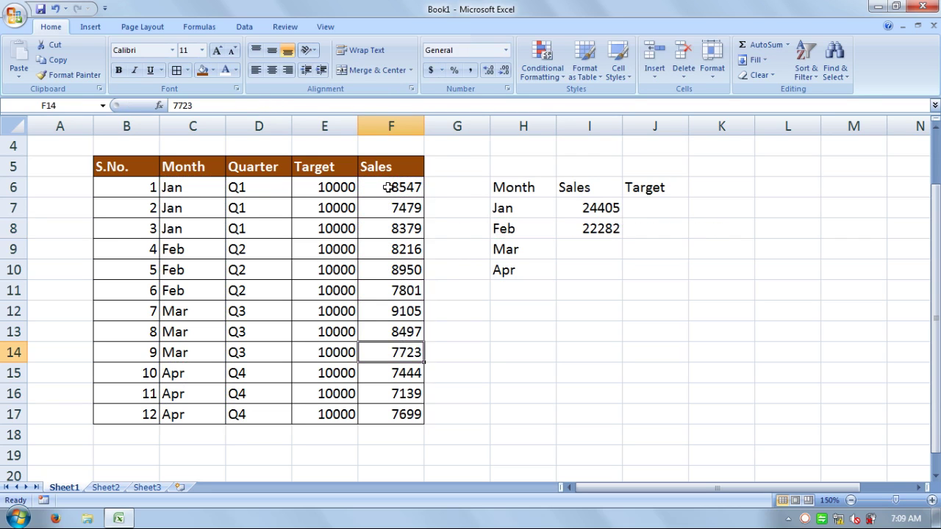
# Step: Erase the whole SUMIF formula from the Feb Sales cell I8
pyautogui.doubleClick(578, 229)
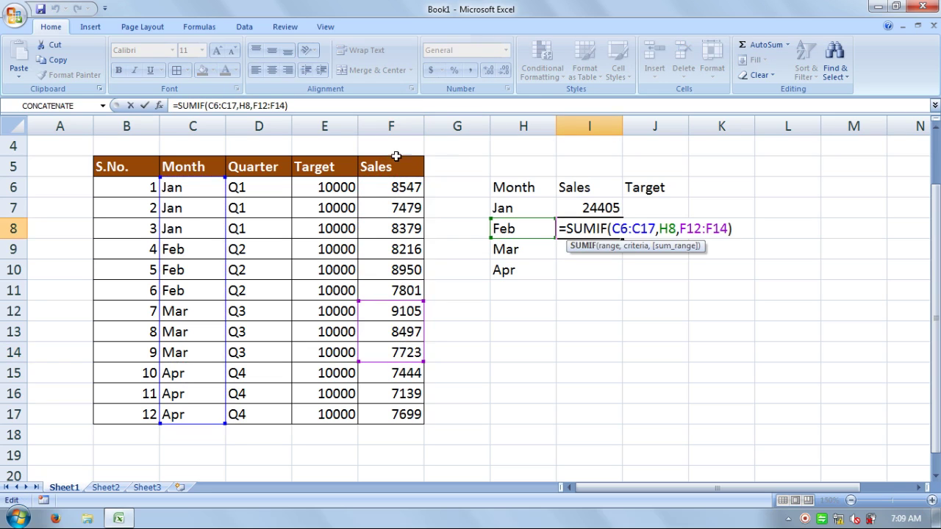
pyautogui.press('Delete')
pyautogui.press('Delete')
pyautogui.press('Delete')
pyautogui.press('Delete')
pyautogui.press('Delete')
pyautogui.press('Delete')
pyautogui.press('Delete')
pyautogui.press('Delete')
pyautogui.press('Delete')
pyautogui.press('Delete')
pyautogui.press('Delete')
pyautogui.press('Delete')
pyautogui.press('Delete')
pyautogui.press('Delete')
pyautogui.press('Delete')
pyautogui.press('Delete')
pyautogui.press('Delete')
pyautogui.press('Delete')
pyautogui.press('Delete')
pyautogui.press('Delete')
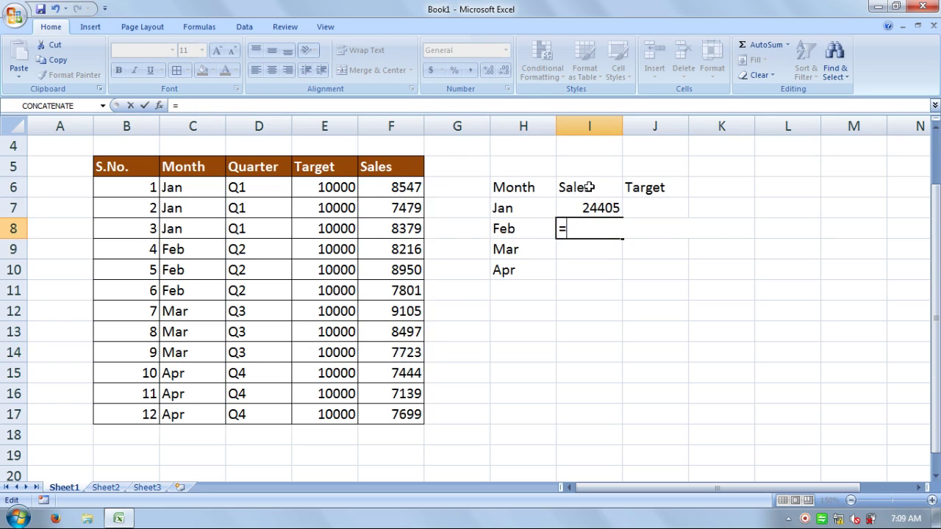
pyautogui.press('BackSpace')
# Step: Start a SUMIF formula in I8 with the Month cells C6:C17 as the range
pyautogui.write('=sumif')
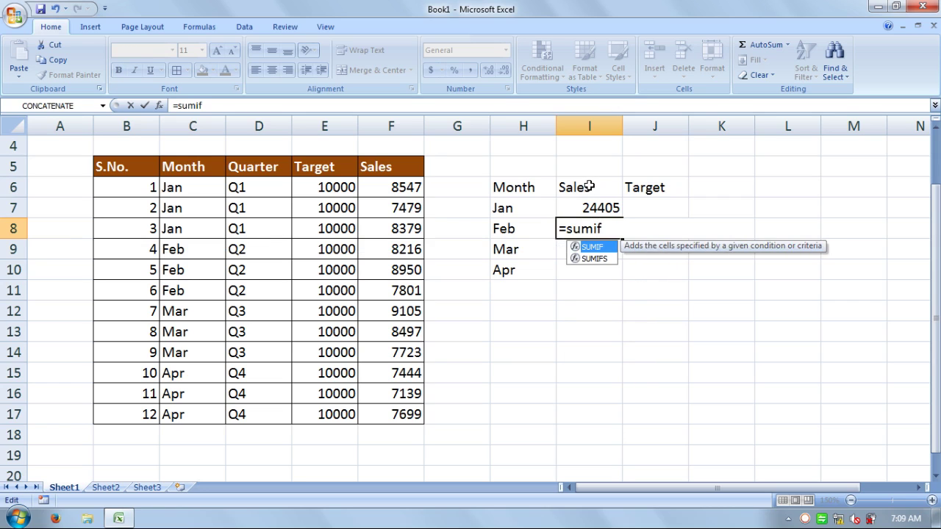
pyautogui.write('(')
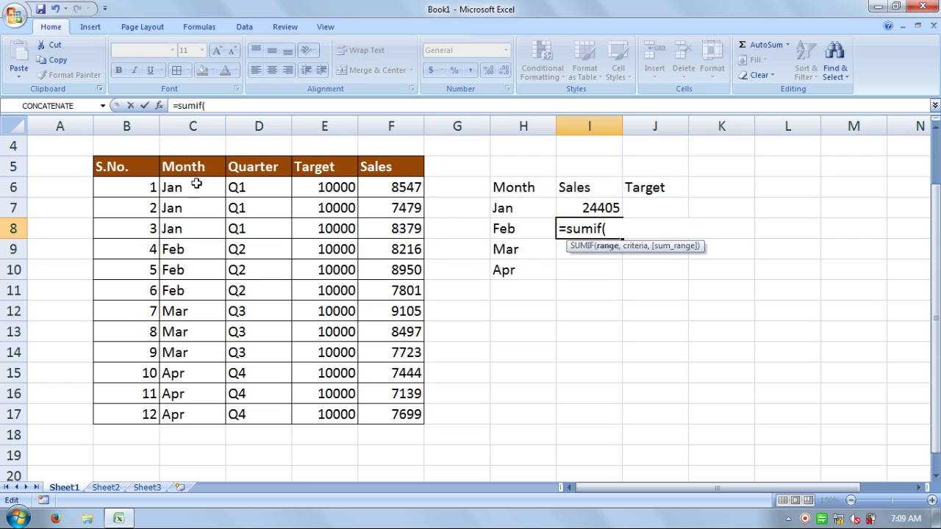
pyautogui.moveTo(195, 185); pyautogui.dragTo(198, 238)
pyautogui.click(197, 391)
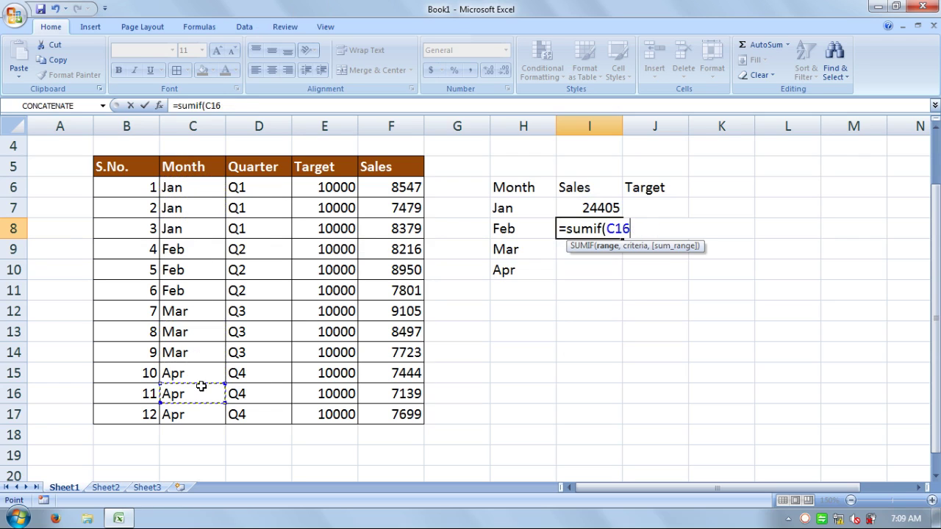
pyautogui.click(200, 187)
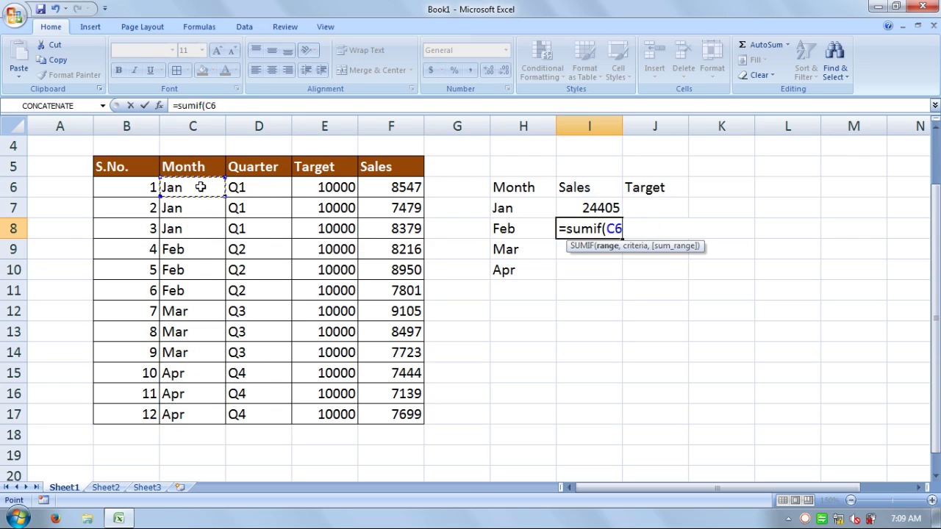
pyautogui.hotkey('shift', 'Down')
pyautogui.hotkey('shift', 'Down')
pyautogui.hotkey('shift', 'Down')
pyautogui.hotkey('shift', 'Down')
pyautogui.hotkey('shift', 'Down')
pyautogui.hotkey('shift', 'Down')
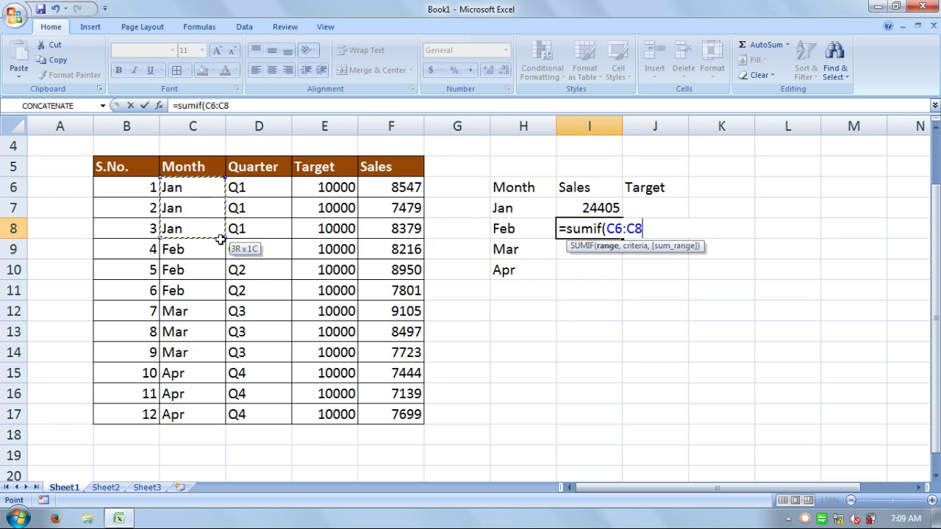
pyautogui.hotkey('shift', 'Down')
pyautogui.hotkey('shift', 'Down')
pyautogui.hotkey('shift', 'Down')
pyautogui.hotkey('shift', 'Down')
pyautogui.hotkey('shift', 'Down')
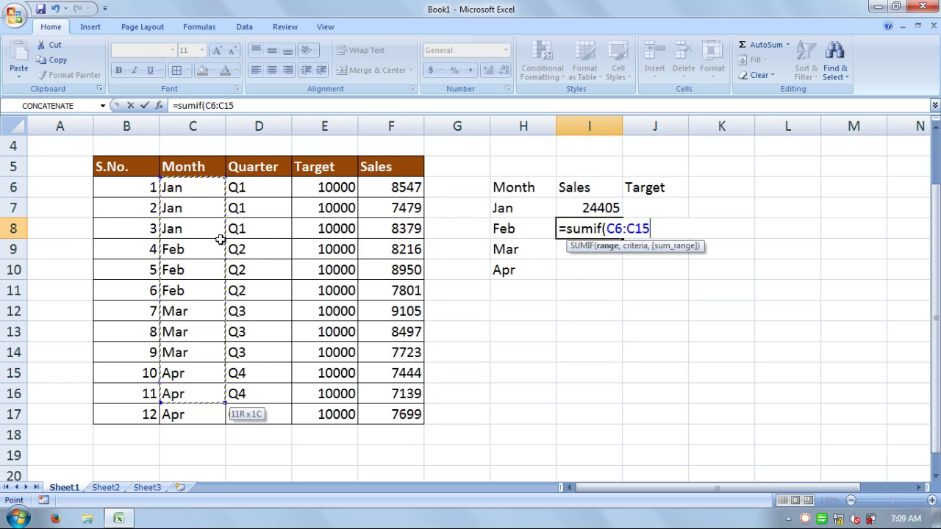
# Step: Complete the Feb Sales formula in I8 as =SUMIF(C6:C17,H8,F6:F17), using the Feb cell as criterion and the full Sales column as sum range
pyautogui.write(',')
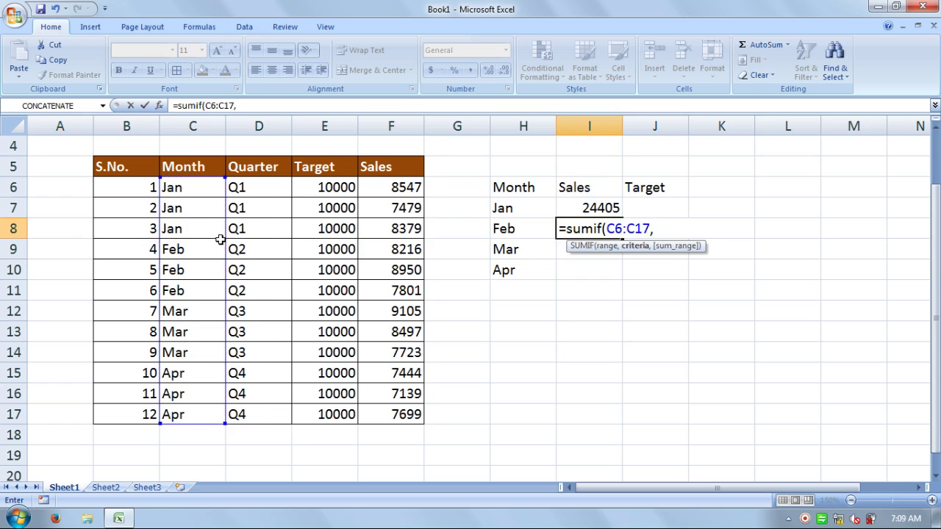
pyautogui.click(523, 228)
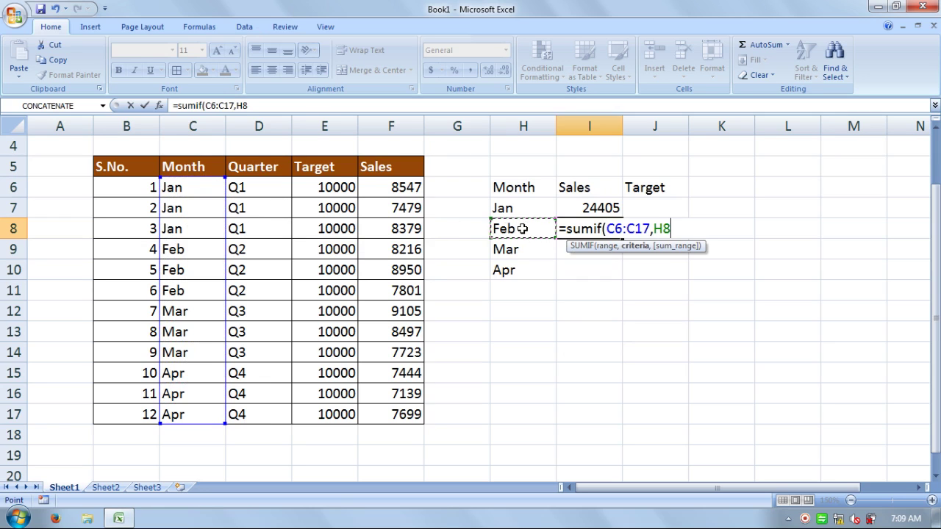
pyautogui.write(',')
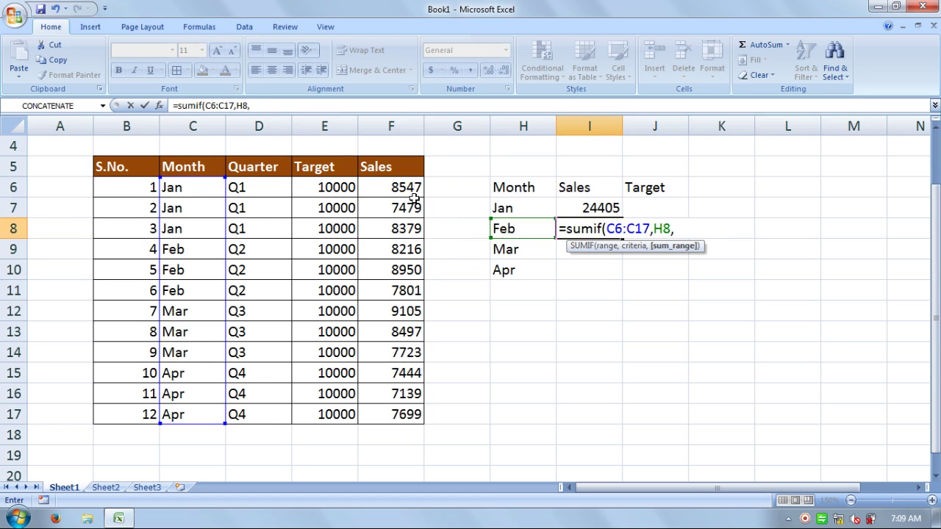
pyautogui.click(412, 189)
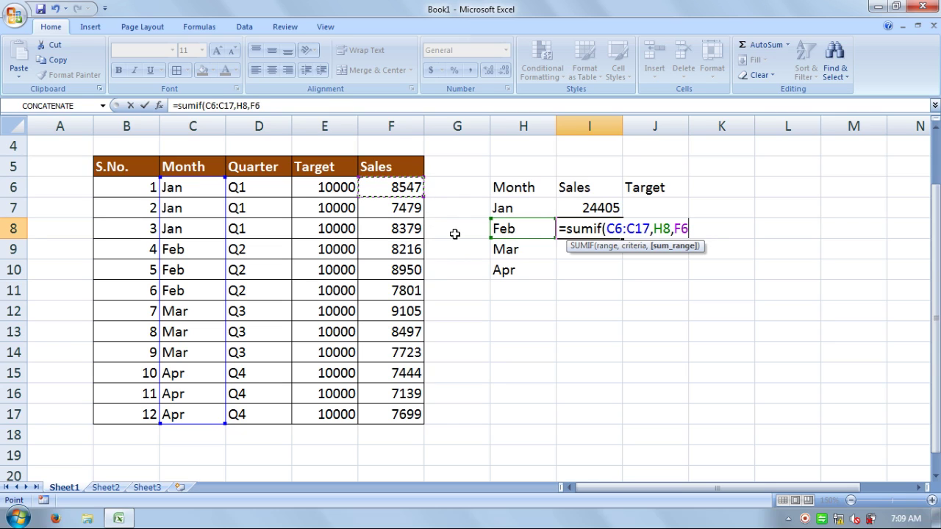
pyautogui.hotkey('shift', 'Down')
pyautogui.hotkey('shift', 'Down')
pyautogui.hotkey('shift', 'Down')
pyautogui.hotkey('shift', 'Down')
pyautogui.hotkey('shift', 'Down')
pyautogui.hotkey('shift', 'Down')
pyautogui.hotkey('shift', 'Down')
pyautogui.hotkey('shift', 'Down')
pyautogui.hotkey('shift', 'Down')
pyautogui.hotkey('shift', 'Down')
pyautogui.hotkey('shift', 'Down')
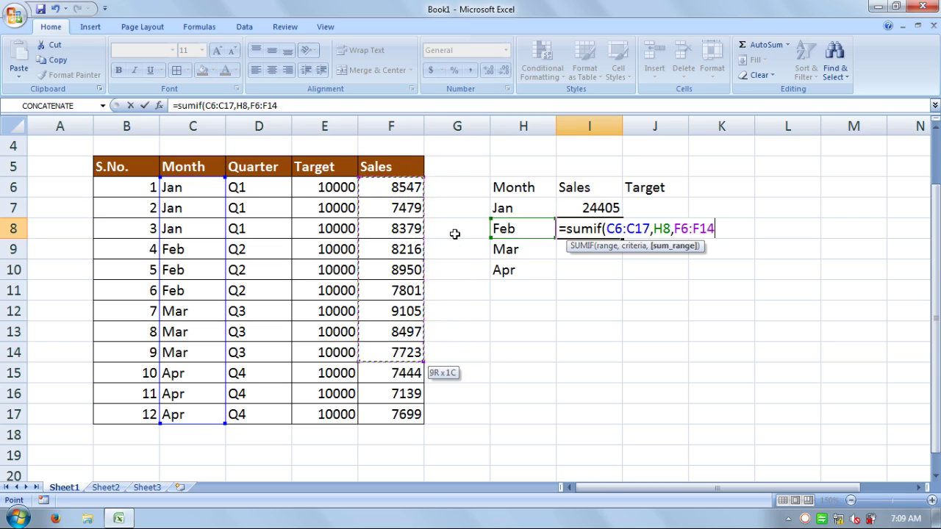
pyautogui.write(')')
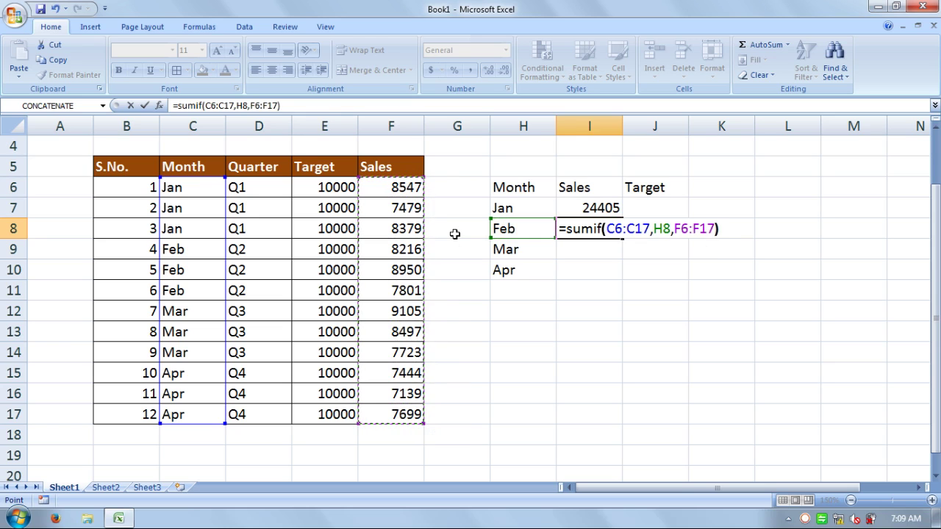
pyautogui.press('Return')
# Step: Start a SUMIF formula in the Mar Sales cell I9 with the Month cells C6:C17 as the range
pyautogui.write('=')
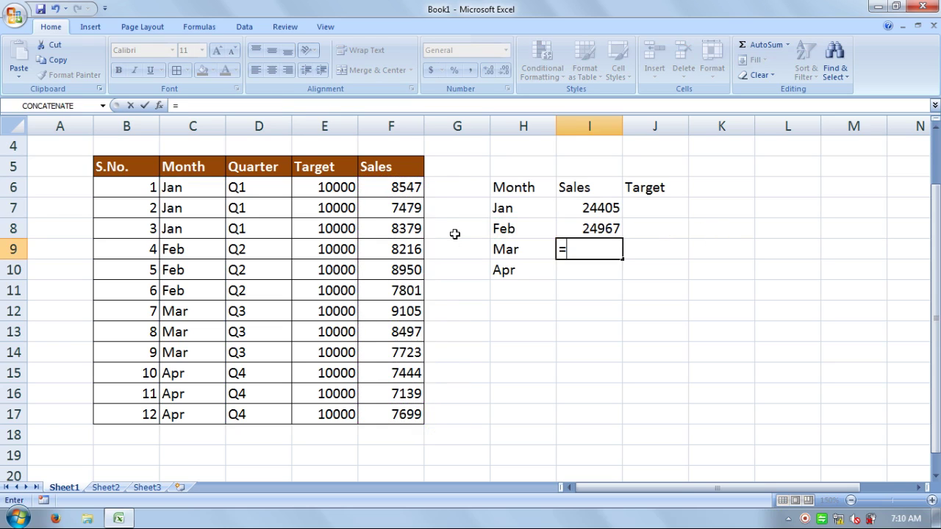
pyautogui.write('sumi')
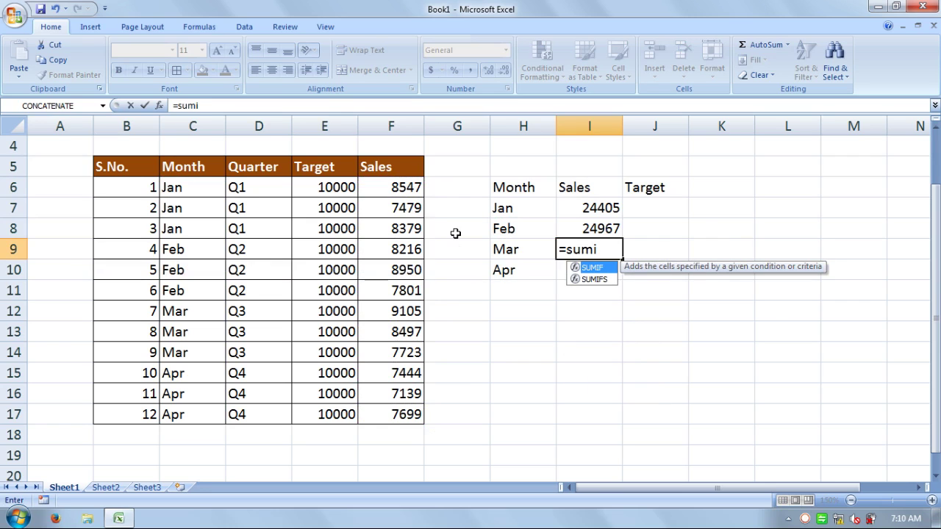
pyautogui.write('f(')
pyautogui.moveTo(185, 188); pyautogui.dragTo(193, 259)
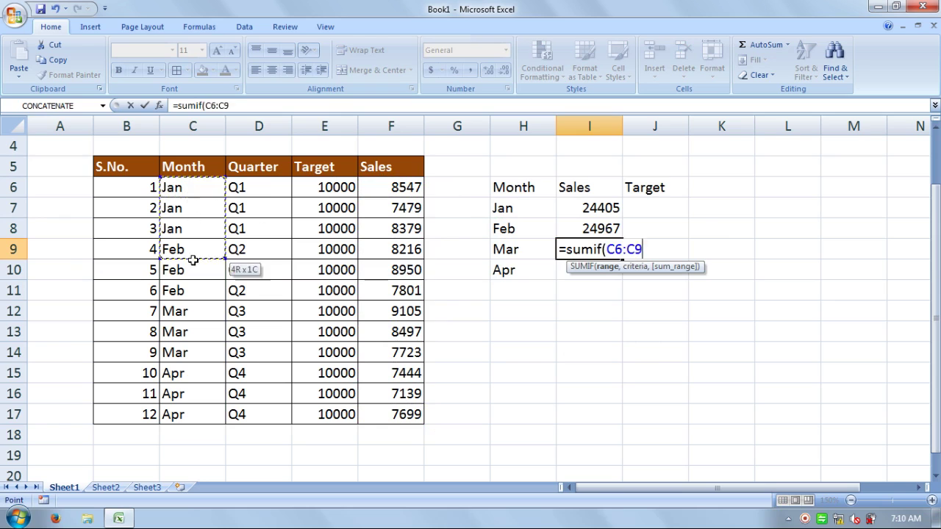
pyautogui.moveTo(187, 331); pyautogui.dragTo(196, 415)
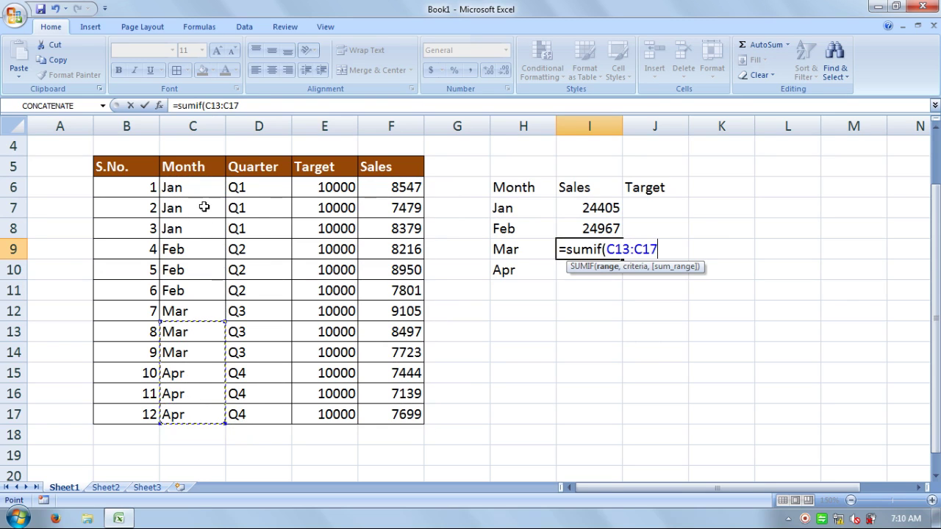
pyautogui.moveTo(204, 208); pyautogui.dragTo(207, 291)
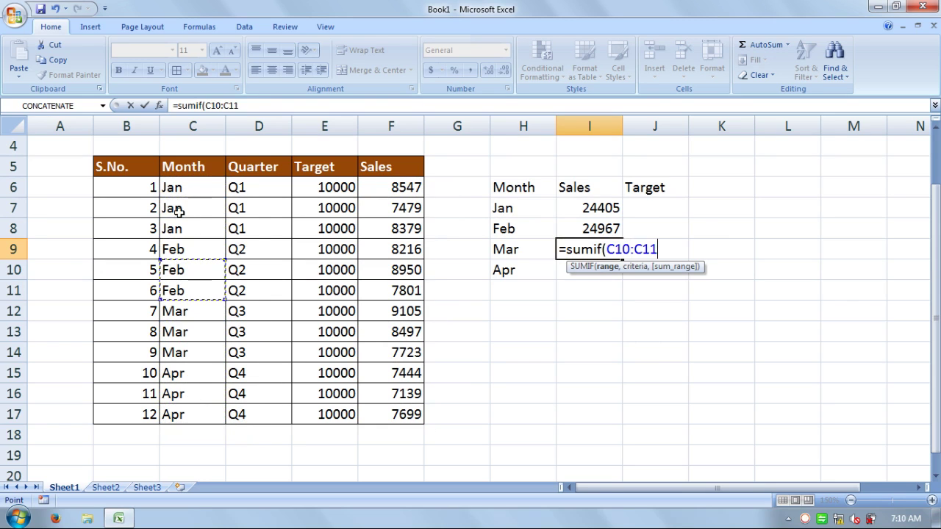
pyautogui.moveTo(198, 206); pyautogui.dragTo(201, 238)
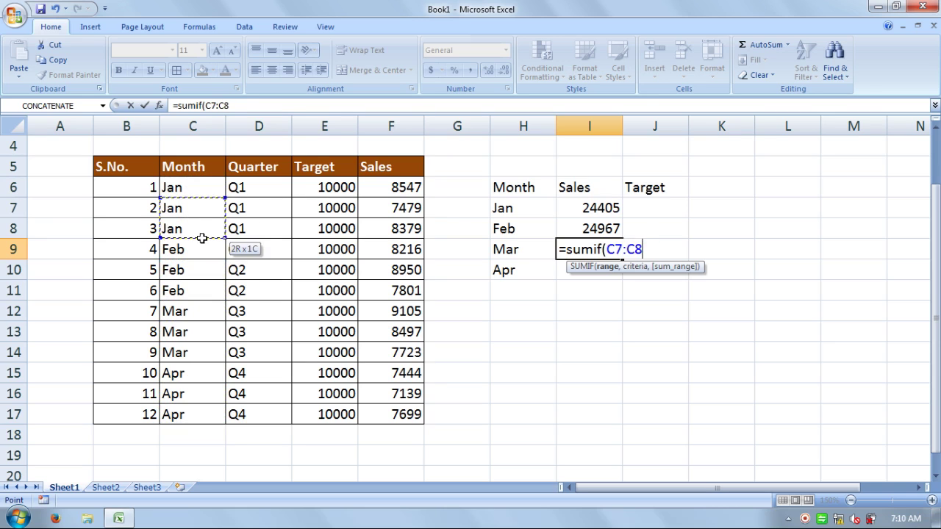
pyautogui.moveTo(199, 191); pyautogui.dragTo(195, 414)
pyautogui.write(',')
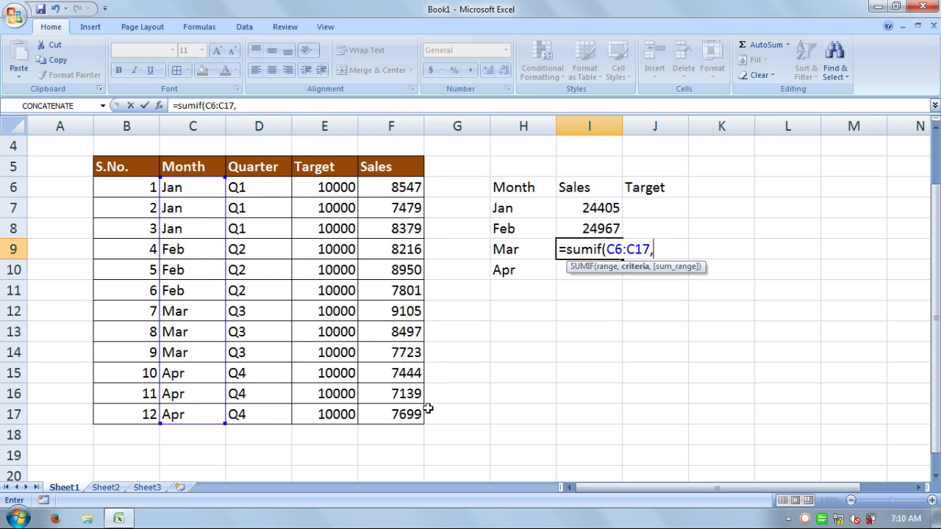
# Step: Complete the I9 formula with the Mar cell H9 as criterion and the Sales cells F6:F17 as sum range
pyautogui.click(508, 249)
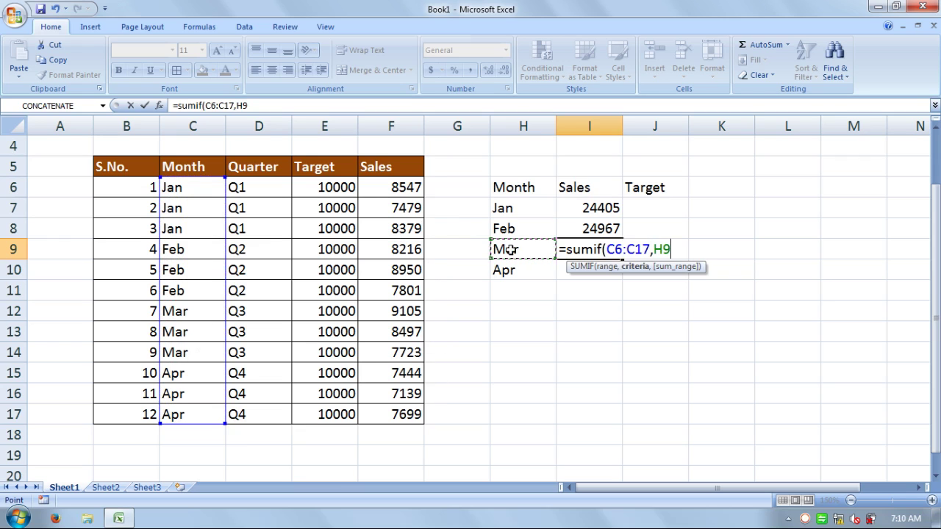
pyautogui.write(',')
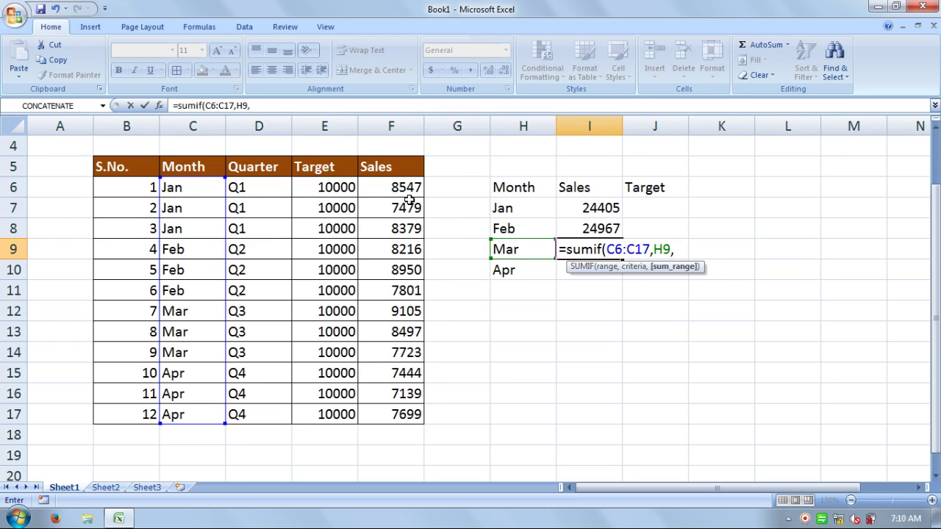
pyautogui.moveTo(407, 190); pyautogui.dragTo(406, 413)
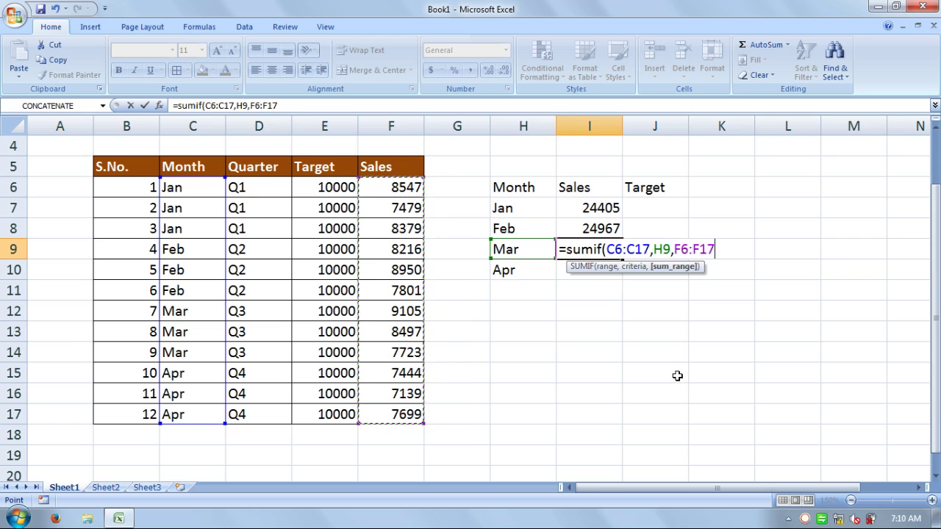
pyautogui.write(')')
pyautogui.press('Return')
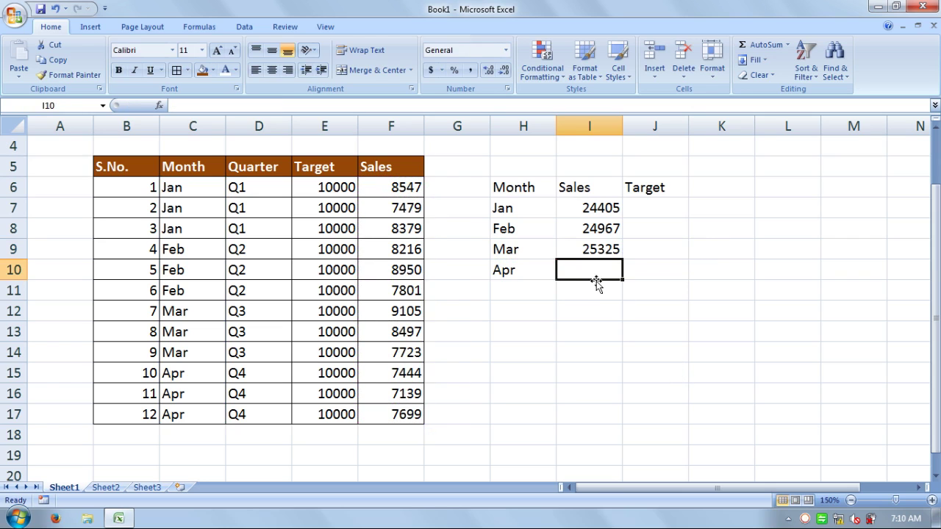
# Step: Enter =SUMIF(C6:C17,H10,F6:F17) in I10 for the Apr Sales total
pyautogui.write('=su')
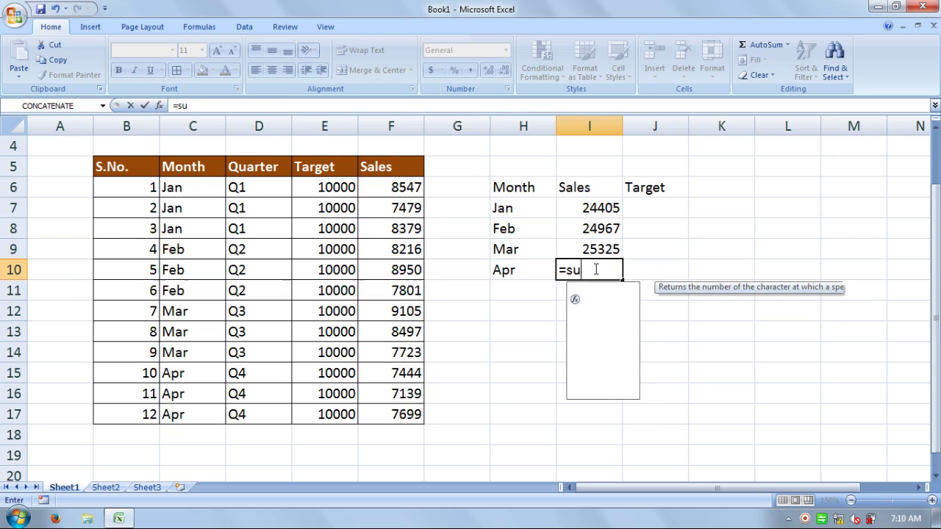
pyautogui.write('mif')
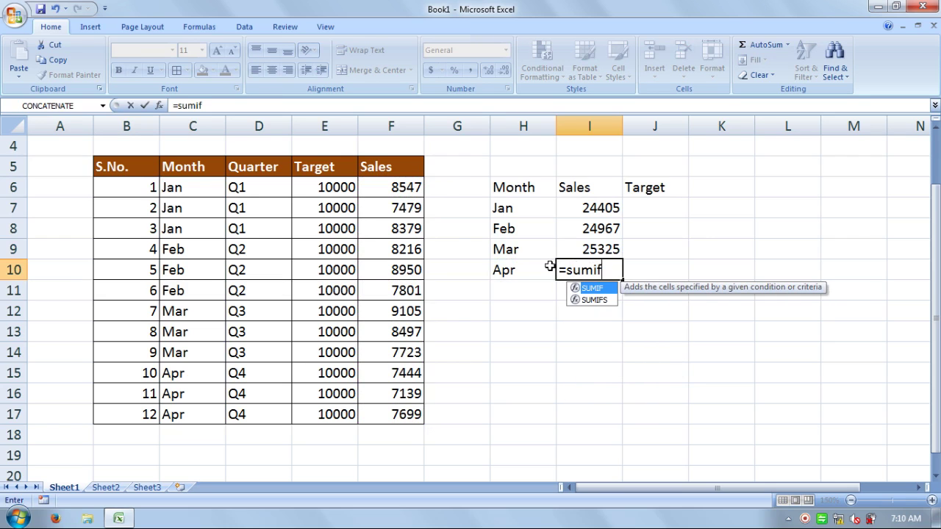
pyautogui.write('(')
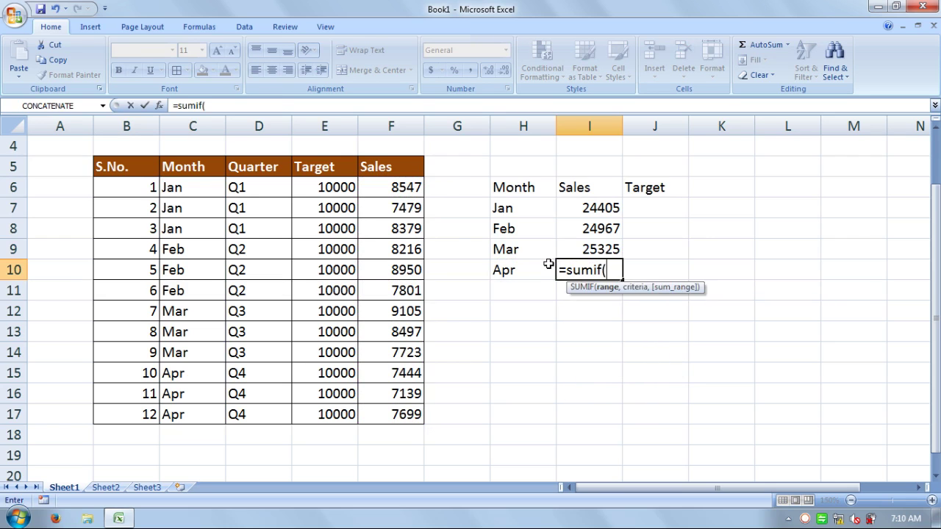
pyautogui.moveTo(206, 189); pyautogui.dragTo(211, 412)
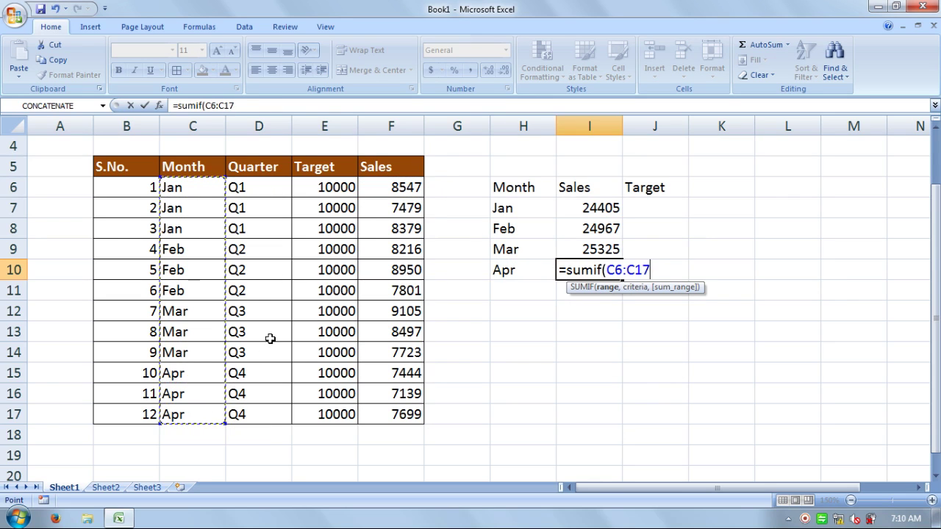
pyautogui.write(',')
pyautogui.click(504, 270)
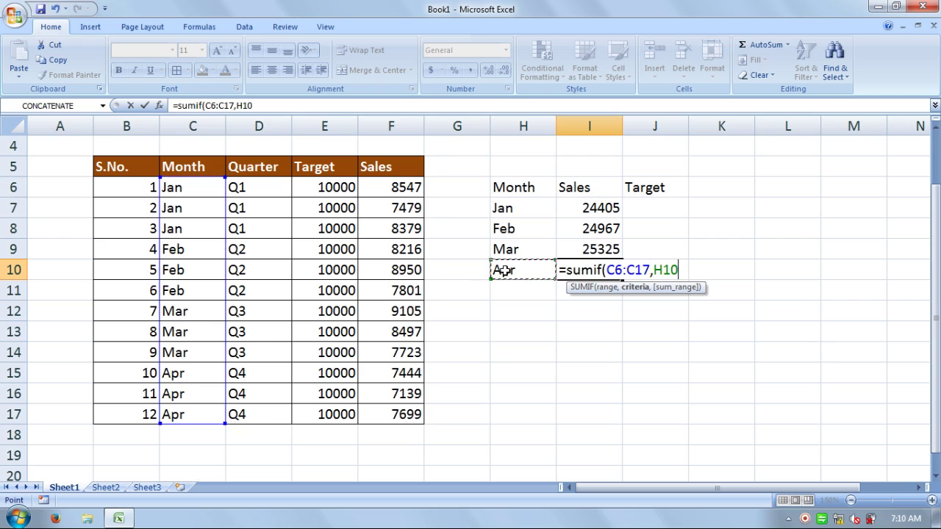
pyautogui.write(',')
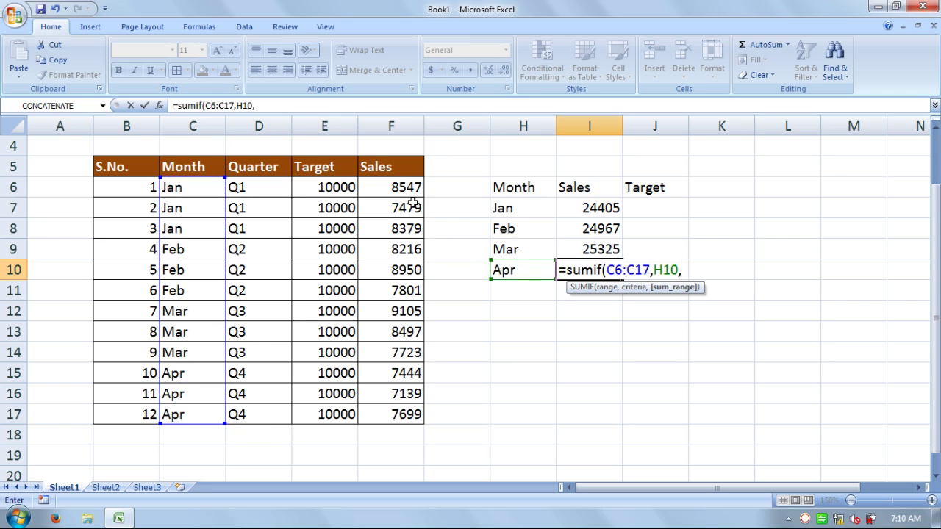
pyautogui.moveTo(402, 188); pyautogui.dragTo(397, 415)
pyautogui.write(')')
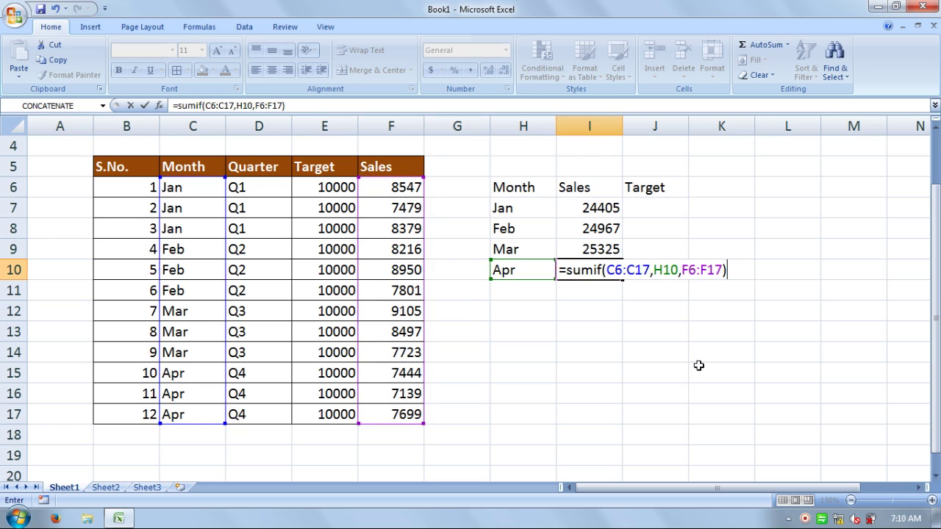
pyautogui.press('Return')
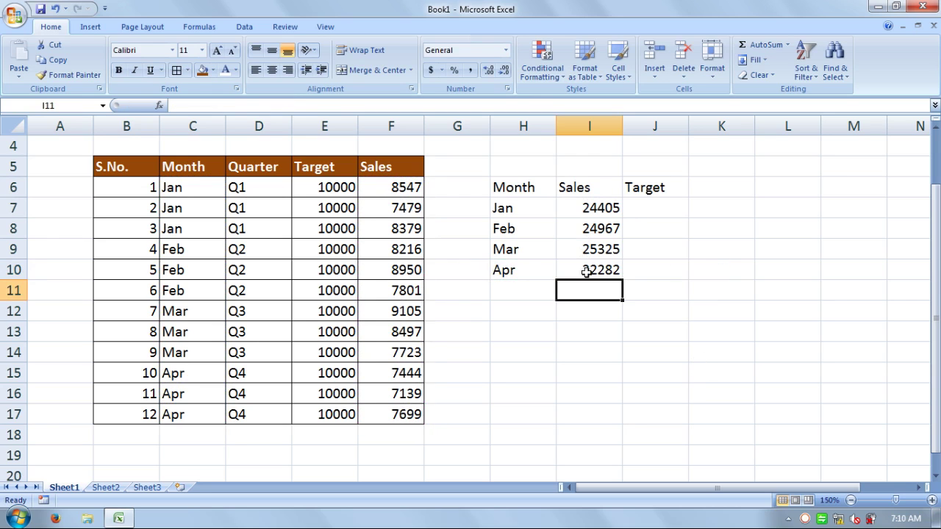
# Step: Enter 10000 as the Jan Target in cell J7 of the summary table
pyautogui.doubleClick(651, 206)
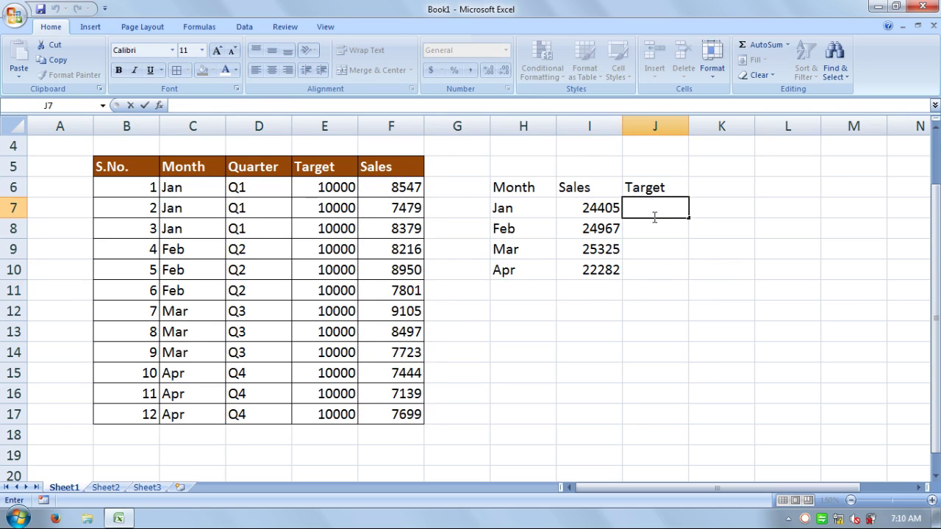
pyautogui.write('10000')
pyautogui.press('Return')
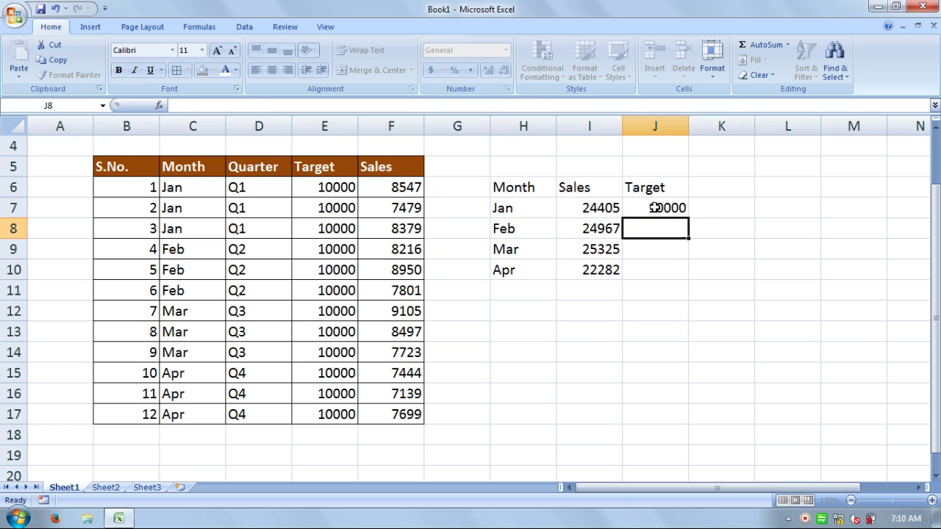
# Step: Fill the Jan Target value from J7 down through J10 for Feb, Mar and Apr
pyautogui.doubleClick(655, 208)
pyautogui.moveTo(655, 209); pyautogui.dragTo(652, 246)
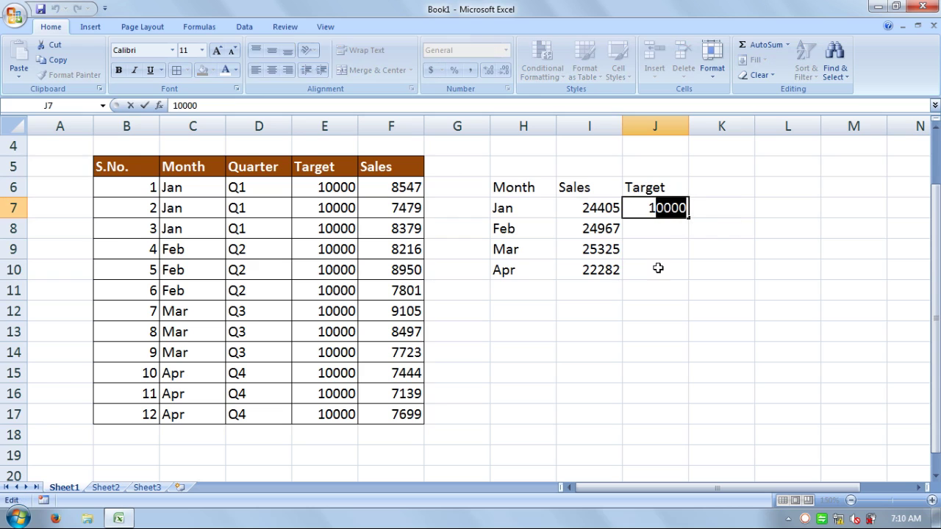
pyautogui.doubleClick(656, 267)
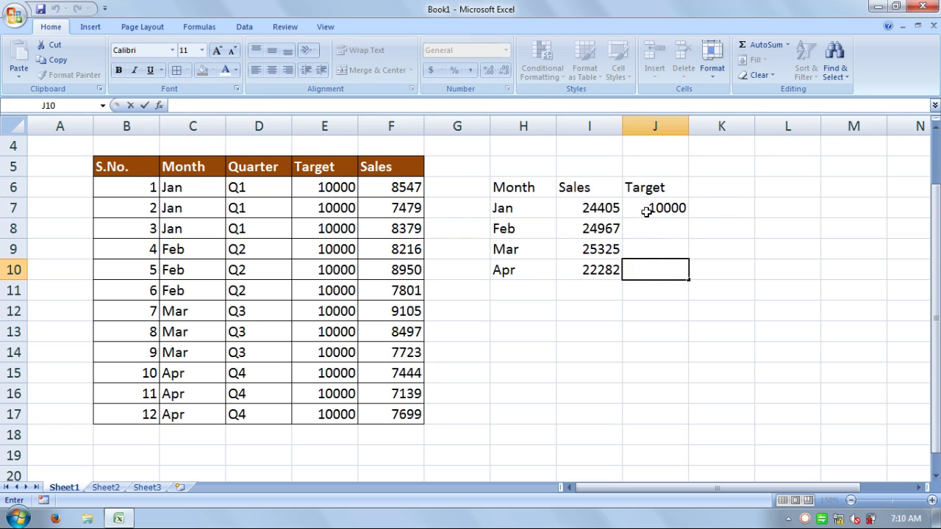
pyautogui.moveTo(649, 208); pyautogui.dragTo(651, 271)
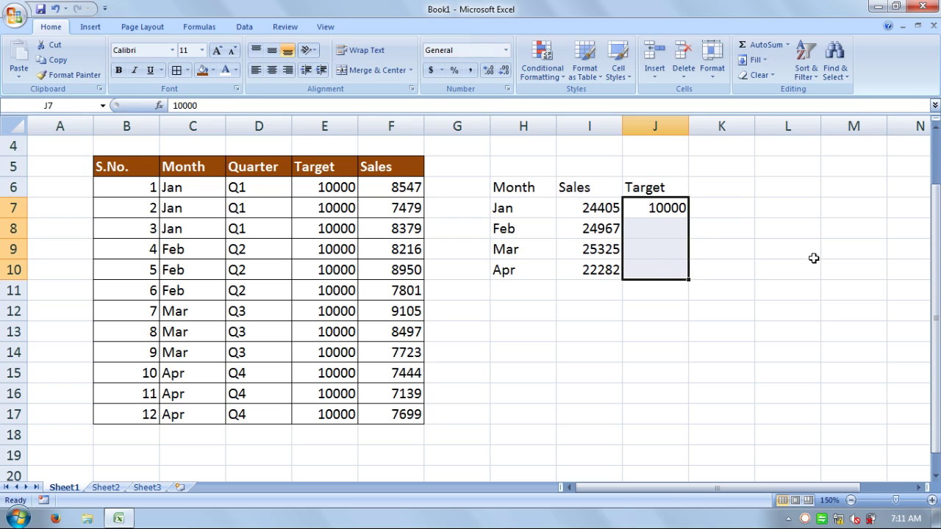
pyautogui.hotkey('ctrl', 'd')
pyautogui.click(726, 214)
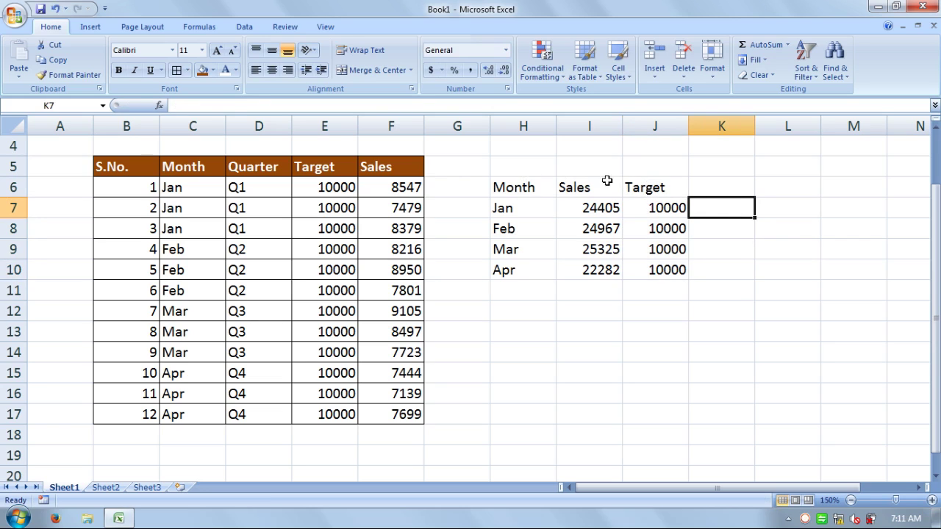
# Step: Merge and center H5:J5 above the summary table and enter the title Total Scores
pyautogui.click(522, 172)
pyautogui.moveTo(589, 171); pyautogui.dragTo(624, 171)
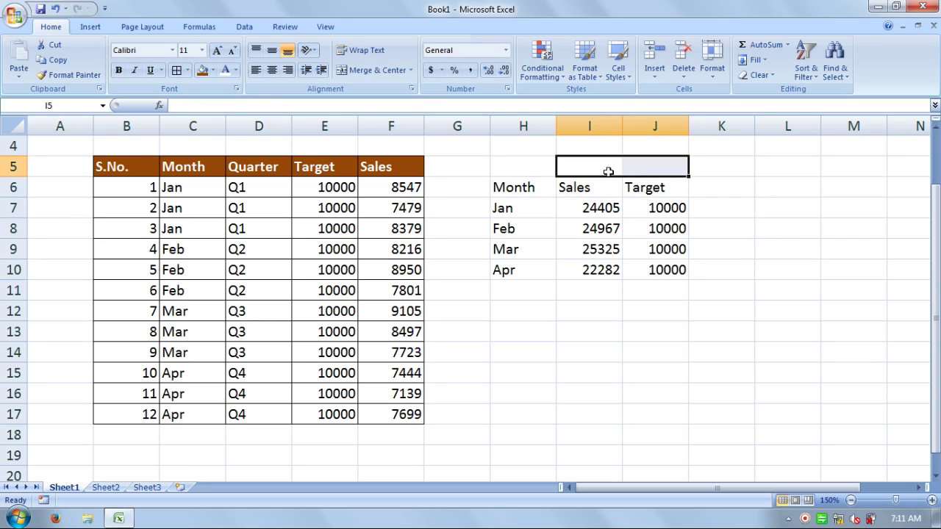
pyautogui.moveTo(538, 168); pyautogui.dragTo(649, 172)
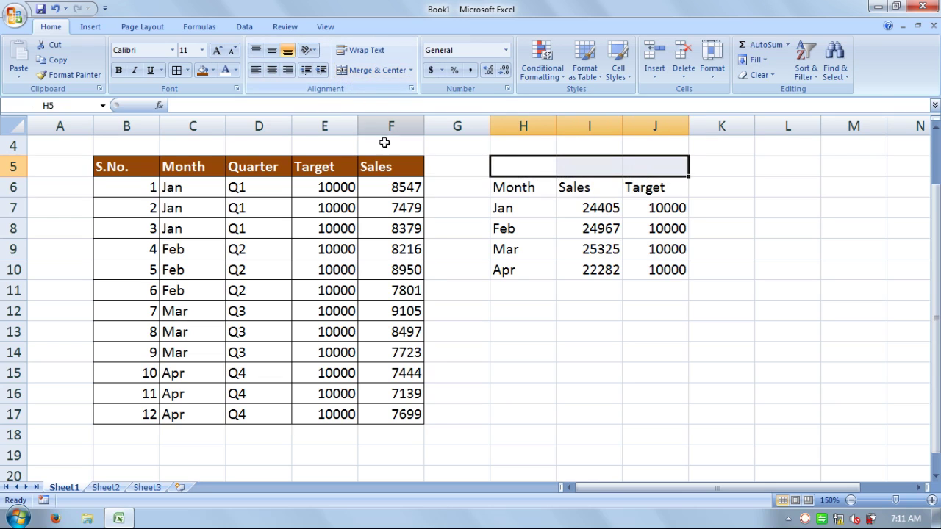
pyautogui.click(366, 70)
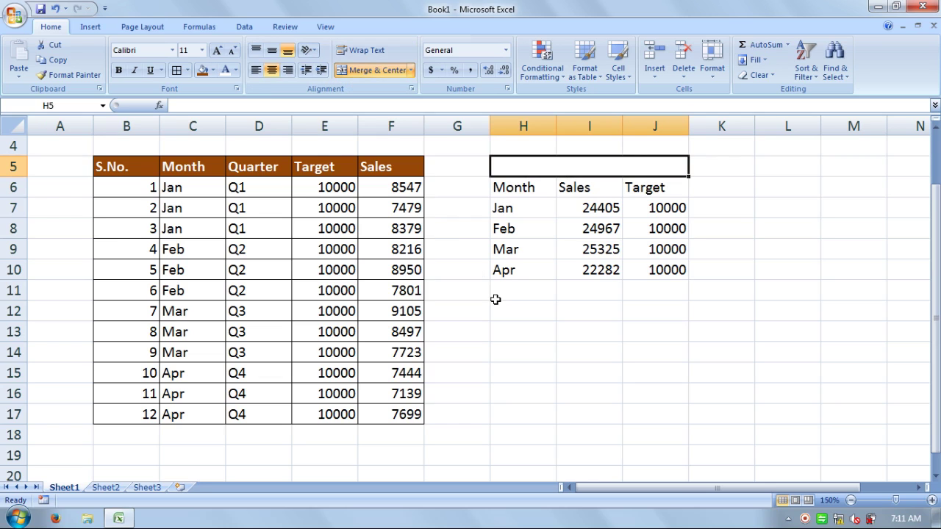
pyautogui.write('Tot')
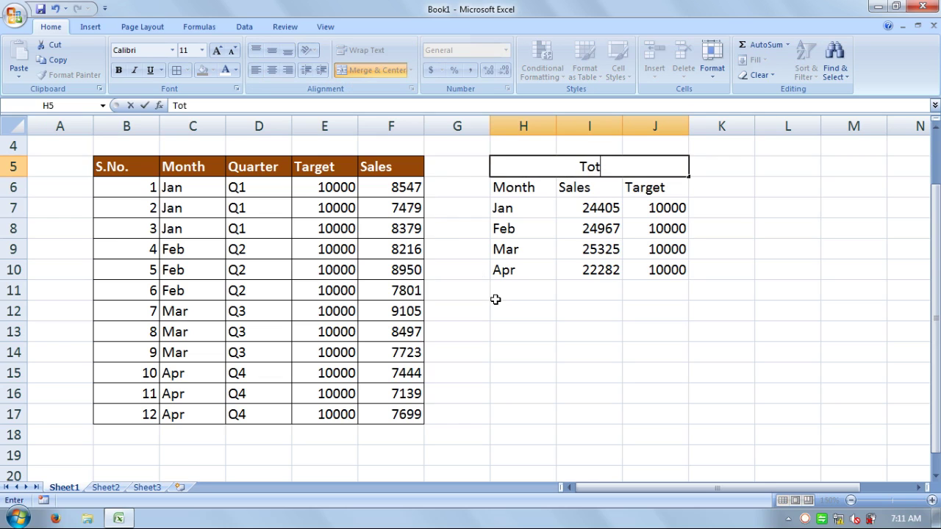
pyautogui.write('al Scores')
pyautogui.press('Return')
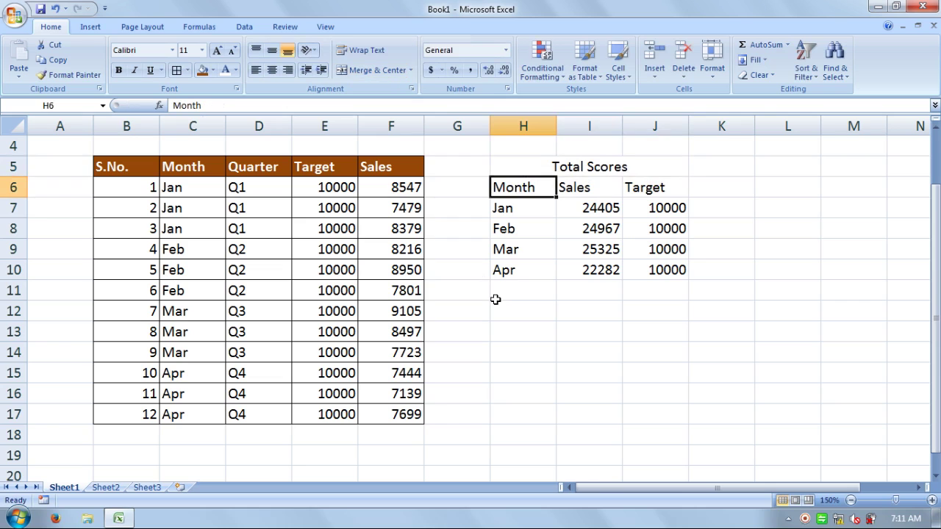
# Step: Format the Total Scores title with a brown fill and bold white text to match the main table's header
pyautogui.click(766, 205)
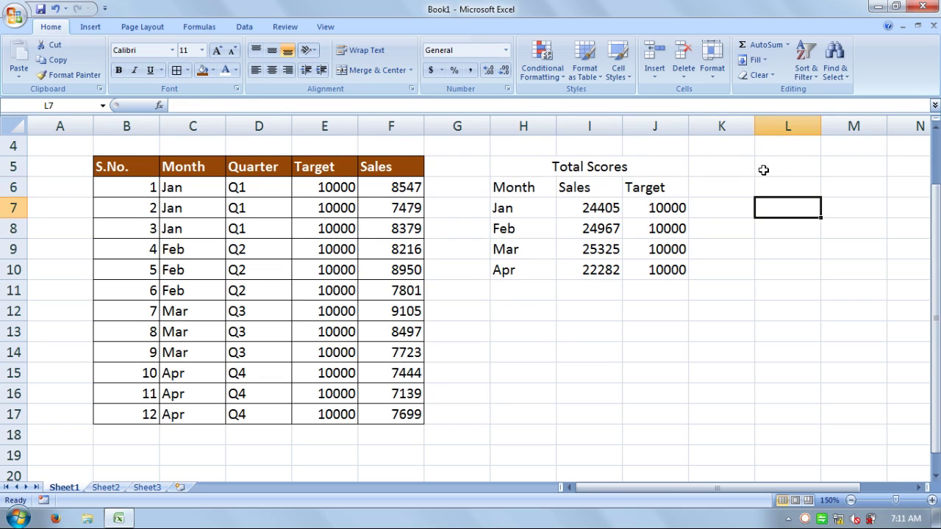
pyautogui.click(764, 171)
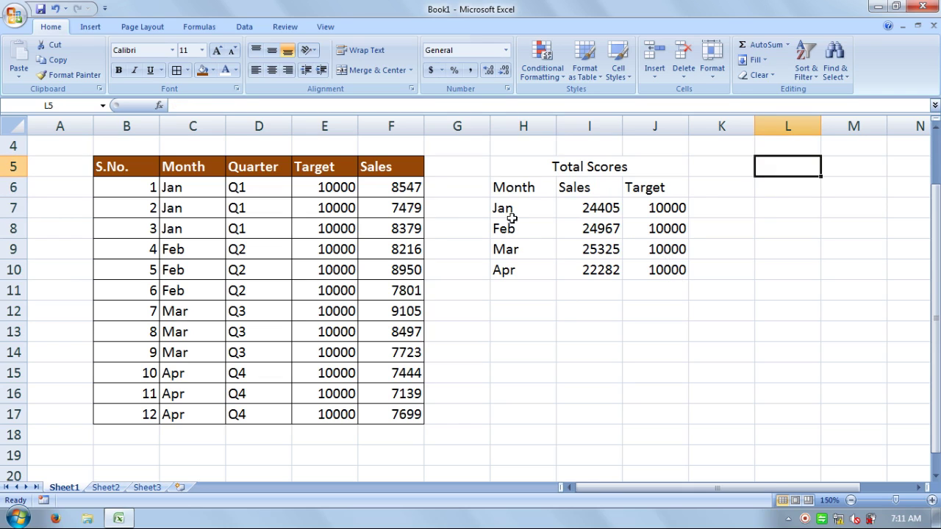
pyautogui.doubleClick(512, 171)
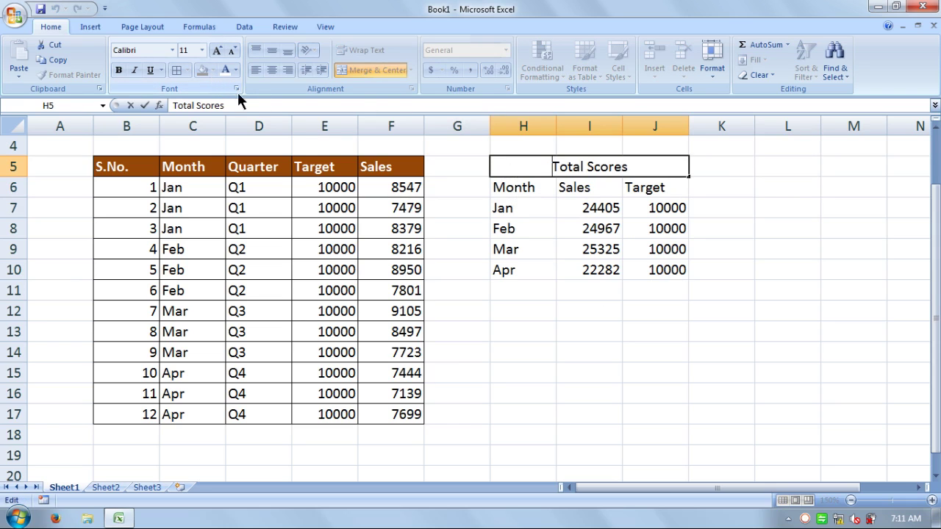
pyautogui.click(575, 214)
pyautogui.doubleClick(557, 169)
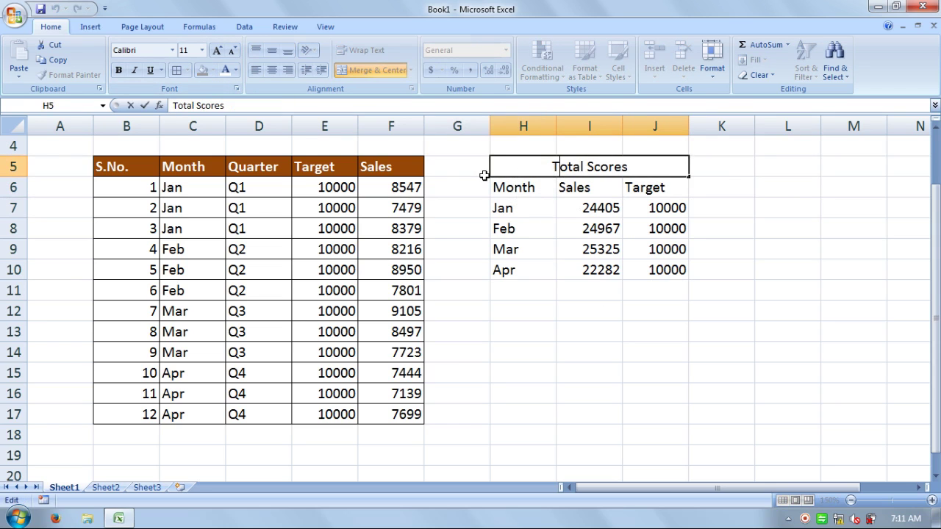
pyautogui.press('Return')
pyautogui.press('Up')
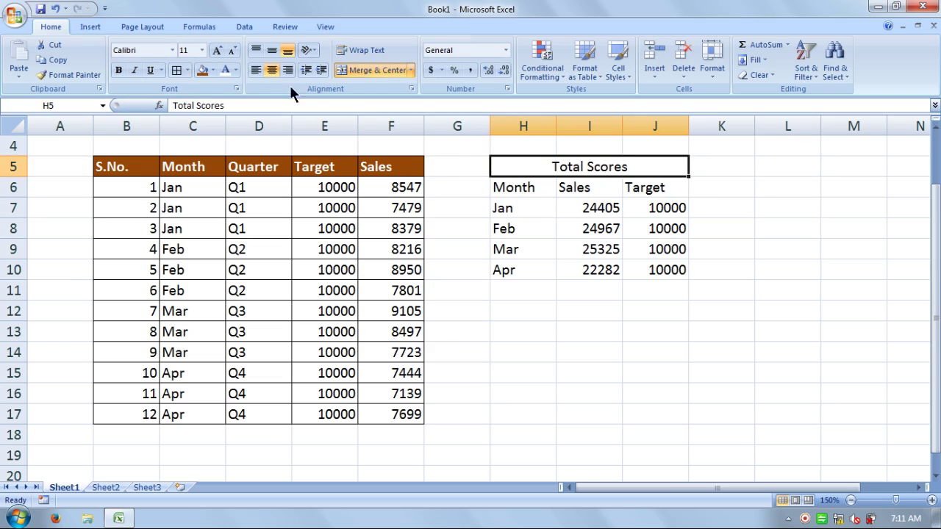
pyautogui.click(204, 70)
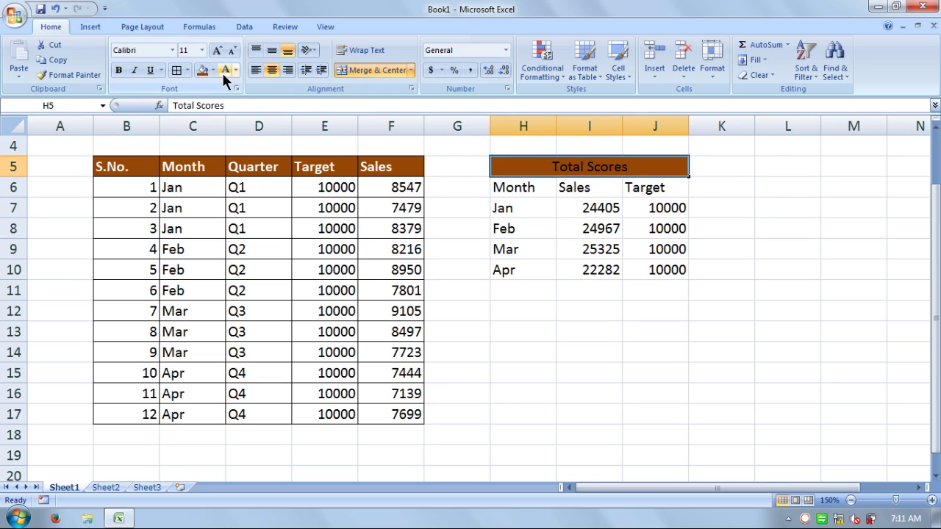
pyautogui.click(225, 70)
pyautogui.click(118, 71)
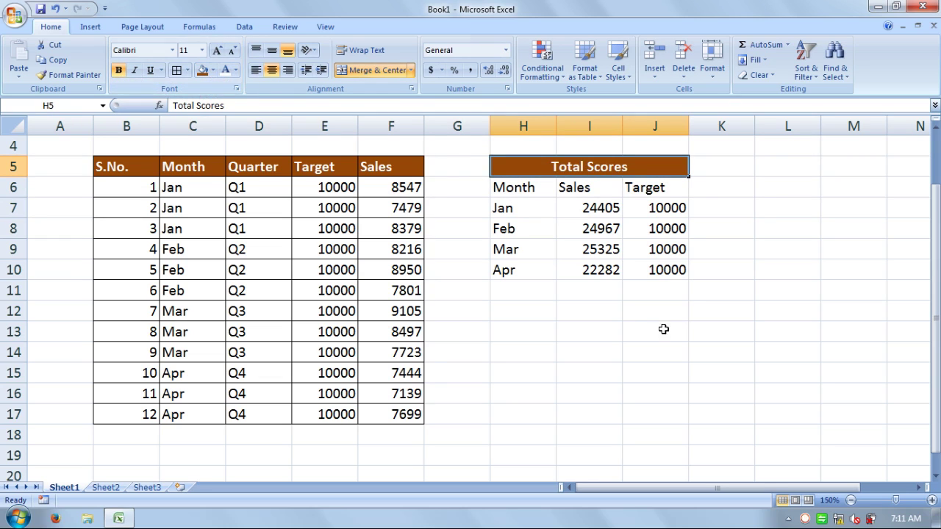
# Step: Apply all borders to the summary table range H5:J10, including its title row
pyautogui.doubleClick(667, 270)
pyautogui.moveTo(667, 269); pyautogui.dragTo(657, 268)
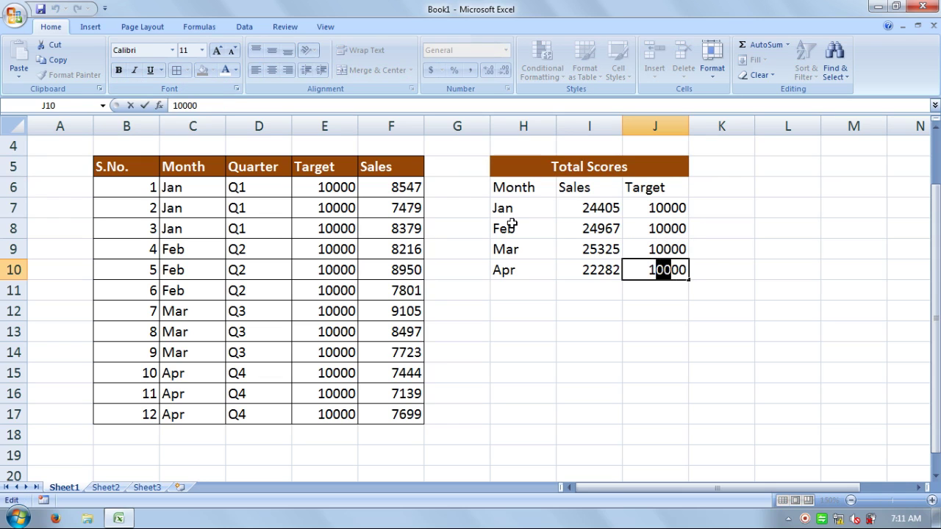
pyautogui.moveTo(512, 225); pyautogui.dragTo(512, 250)
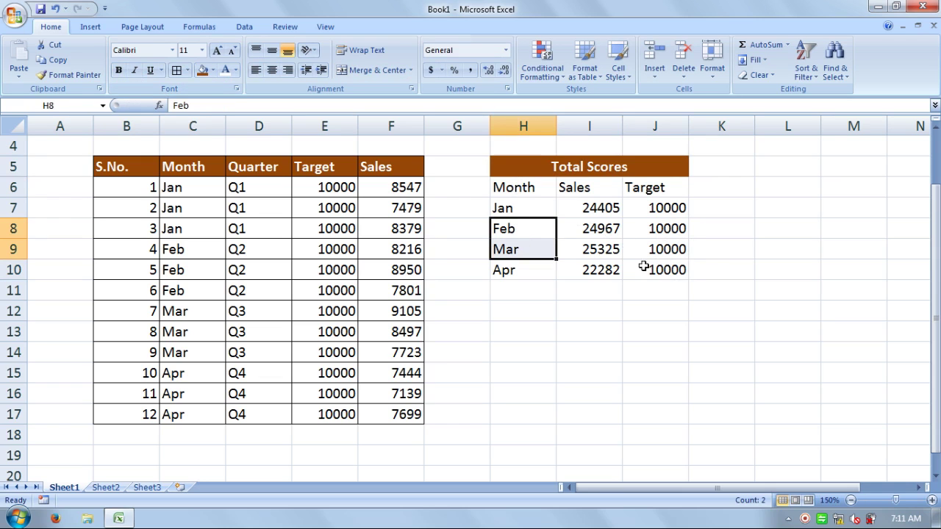
pyautogui.moveTo(643, 267); pyautogui.dragTo(527, 171)
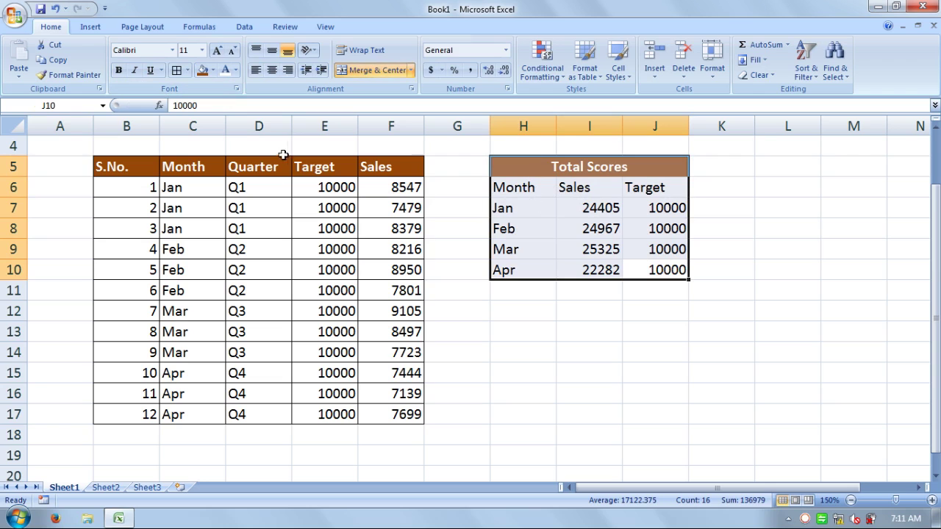
pyautogui.click(177, 71)
pyautogui.click(726, 373)
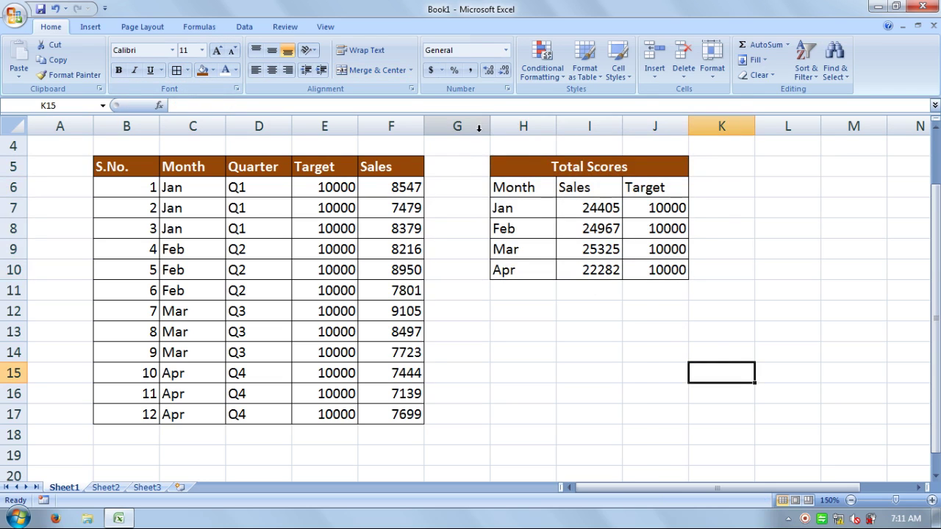
# Step: Narrow the empty columns G and A to bring the two tables closer together
pyautogui.moveTo(485, 127); pyautogui.dragTo(445, 129)
pyautogui.moveTo(94, 127); pyautogui.dragTo(52, 126)
pyautogui.click(711, 299)
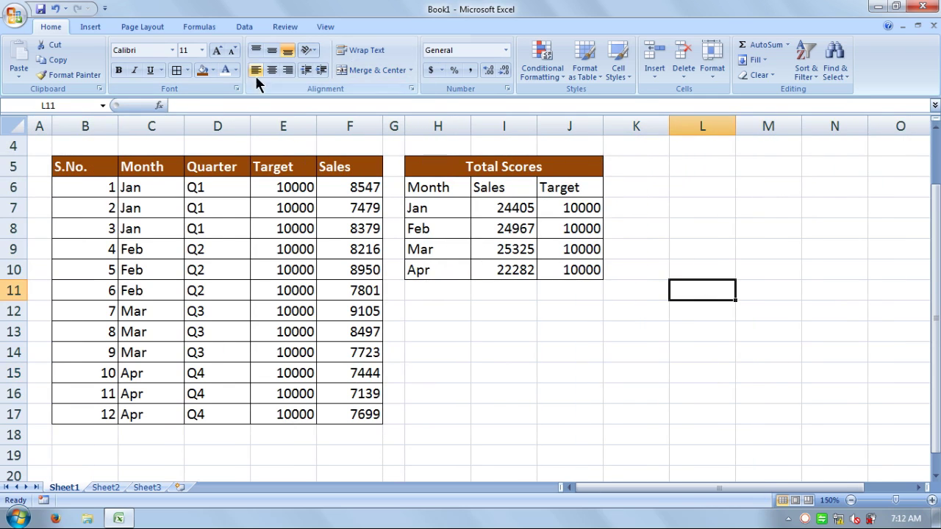
# Step: Insert a 3-D clustered column chart from the summary data in H6:J10
pyautogui.click(562, 269)
pyautogui.moveTo(562, 269); pyautogui.dragTo(450, 190)
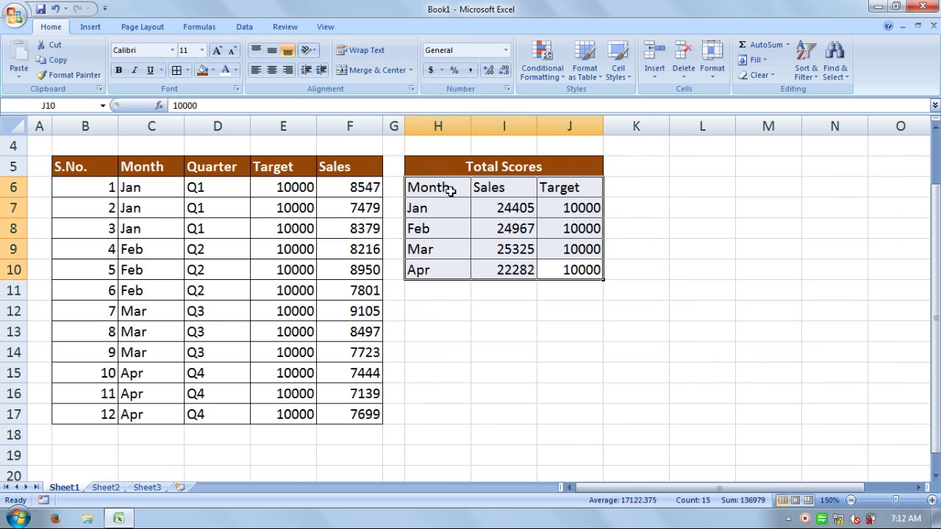
pyautogui.click(92, 26)
pyautogui.click(217, 76)
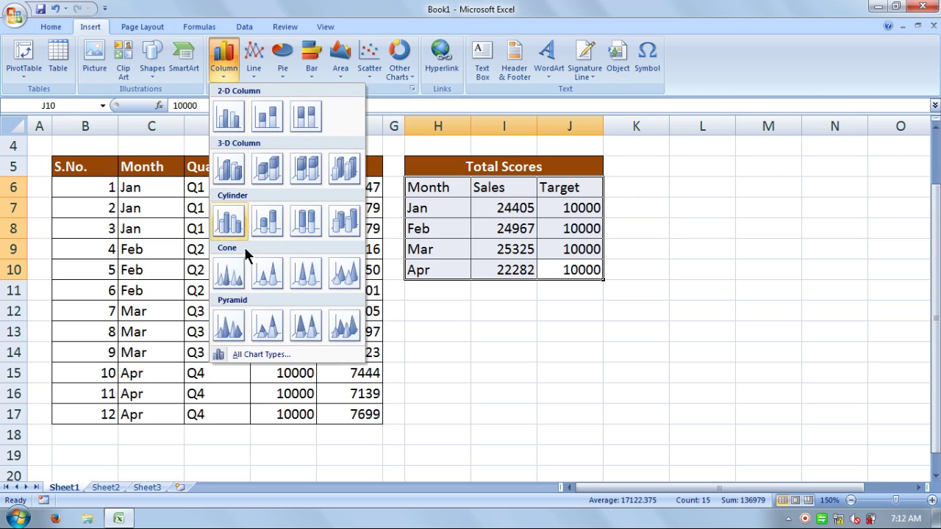
pyautogui.click(231, 170)
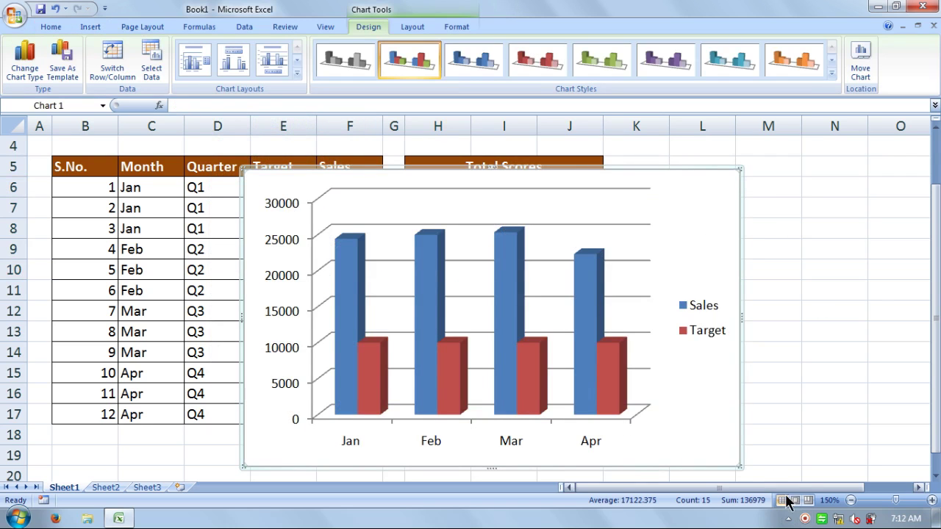
# Step: Move the chart off the tables so it sits beside the summary table, starting at column L
pyautogui.click(850, 500)
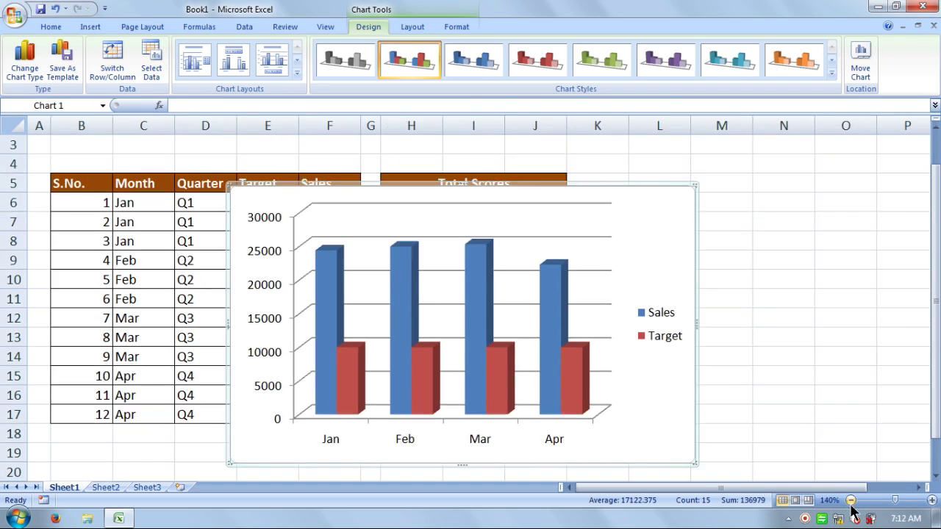
pyautogui.click(850, 499)
pyautogui.click(851, 500)
pyautogui.click(851, 500)
pyautogui.click(850, 500)
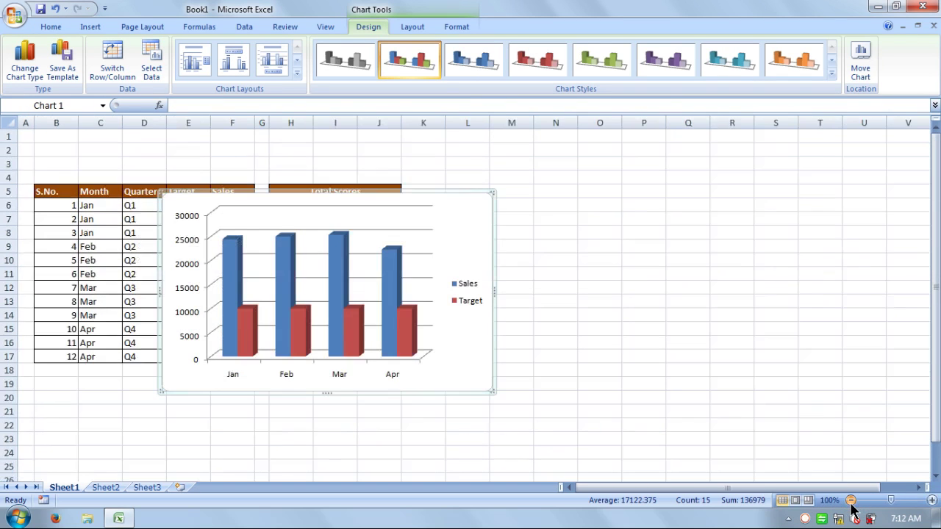
pyautogui.moveTo(442, 193); pyautogui.dragTo(668, 203)
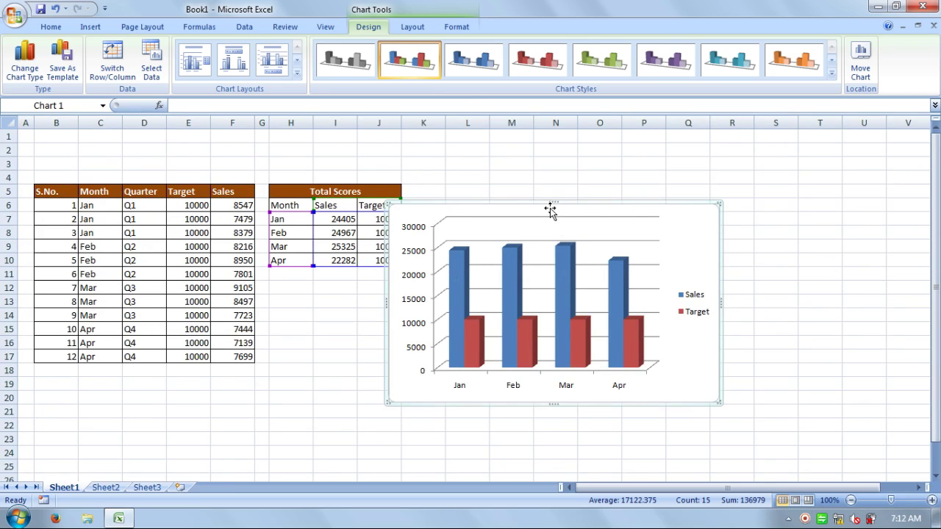
pyautogui.moveTo(548, 204); pyautogui.dragTo(596, 195)
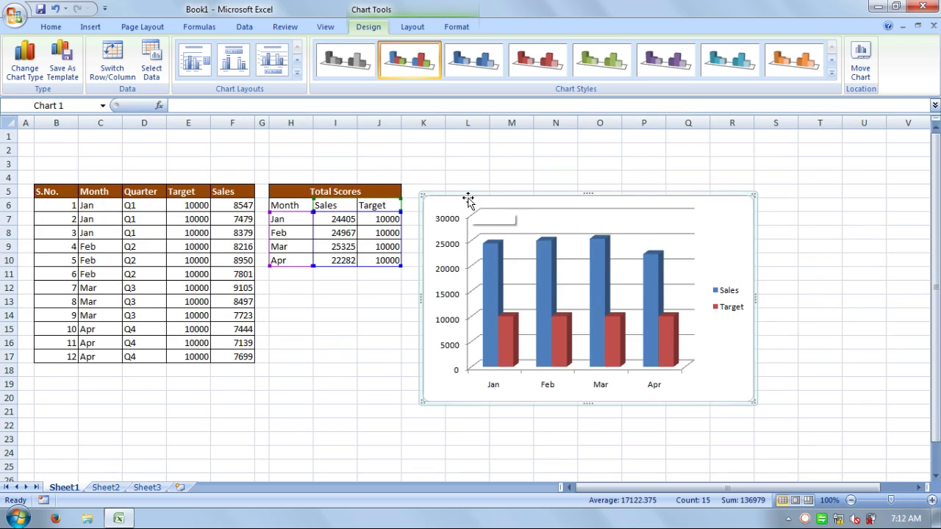
pyautogui.moveTo(470, 196); pyautogui.dragTo(500, 199)
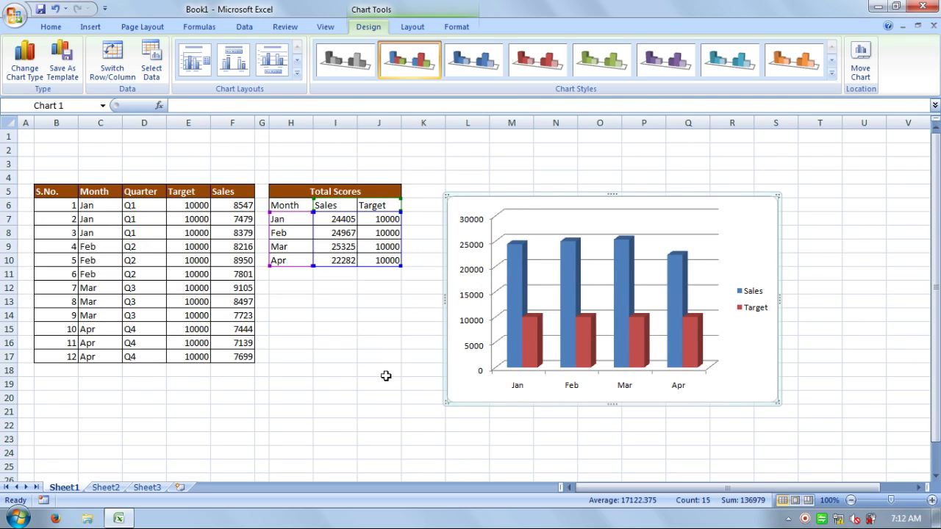
# Step: Shorten the chart from its lower edge and move it down to start at row 6, leaving row 5 free
pyautogui.moveTo(608, 403); pyautogui.dragTo(604, 363)
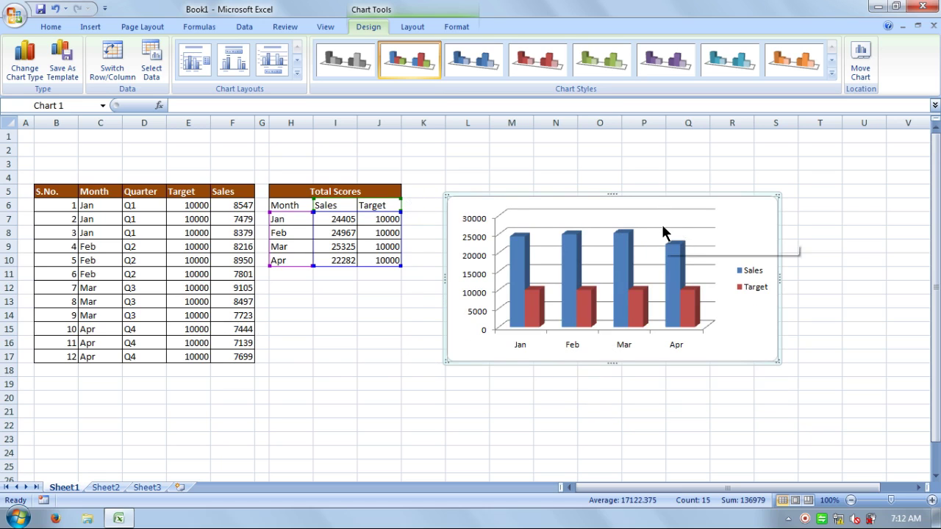
pyautogui.press('Down')
pyautogui.press('Down')
pyautogui.press('Down')
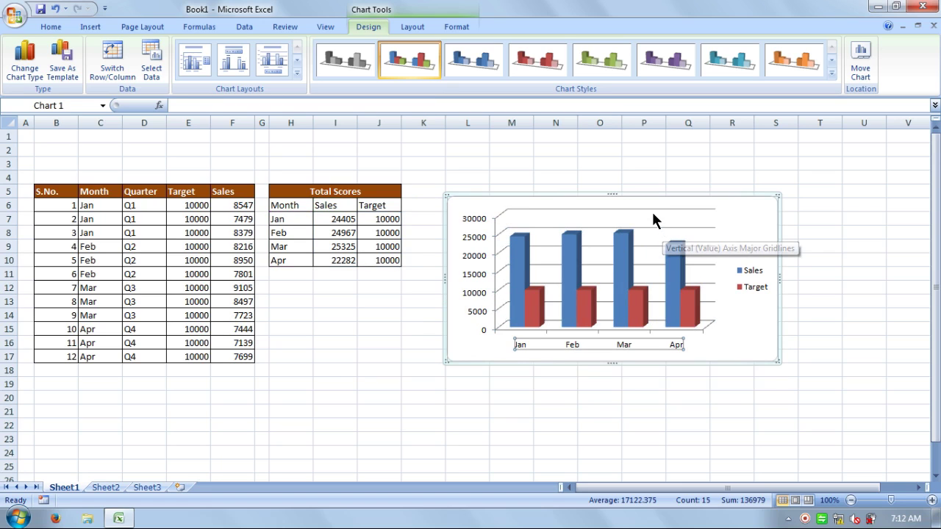
pyautogui.click(661, 197)
pyautogui.moveTo(662, 198); pyautogui.dragTo(661, 206)
pyautogui.click(826, 216)
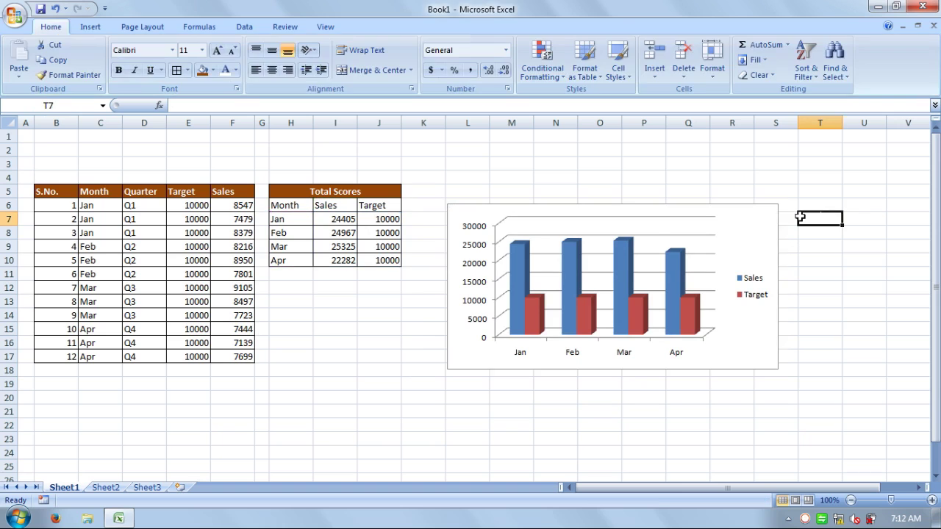
# Step: Widen the chart so its outer edge lines up with the end of column S
pyautogui.click(771, 264)
pyautogui.moveTo(777, 284); pyautogui.dragTo(780, 284)
pyautogui.moveTo(790, 286); pyautogui.dragTo(826, 283)
pyautogui.click(782, 274)
# Step: Merge and center L5:S5 above the chart and enter the title Sales Score Chart
pyautogui.moveTo(470, 193); pyautogui.dragTo(745, 195)
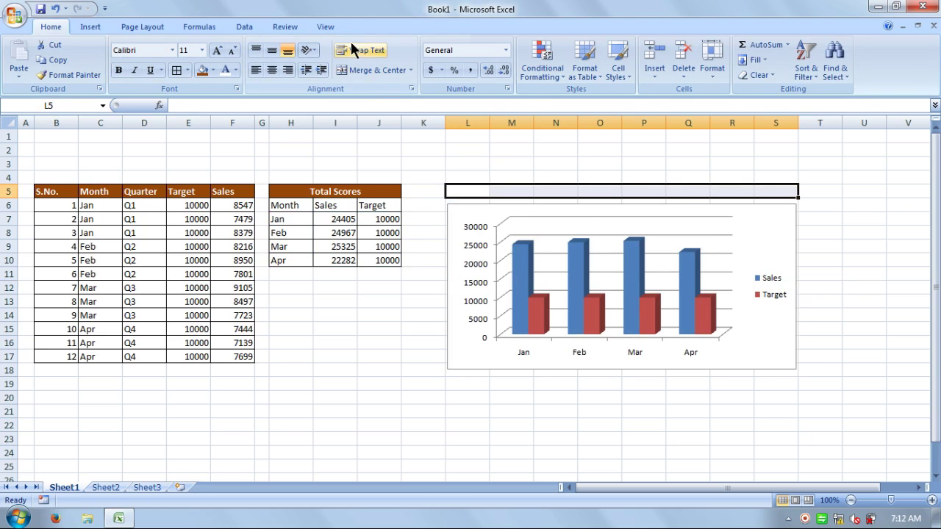
pyautogui.click(361, 74)
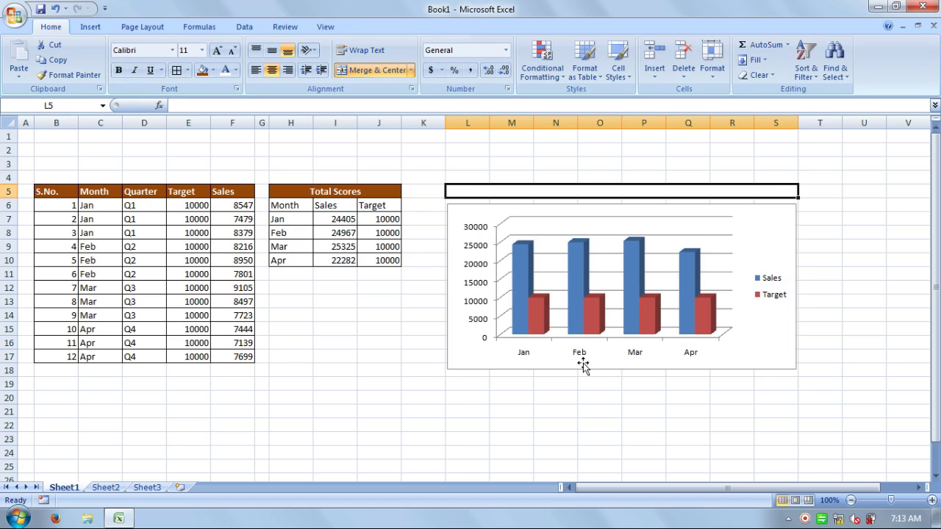
pyautogui.write('Sales')
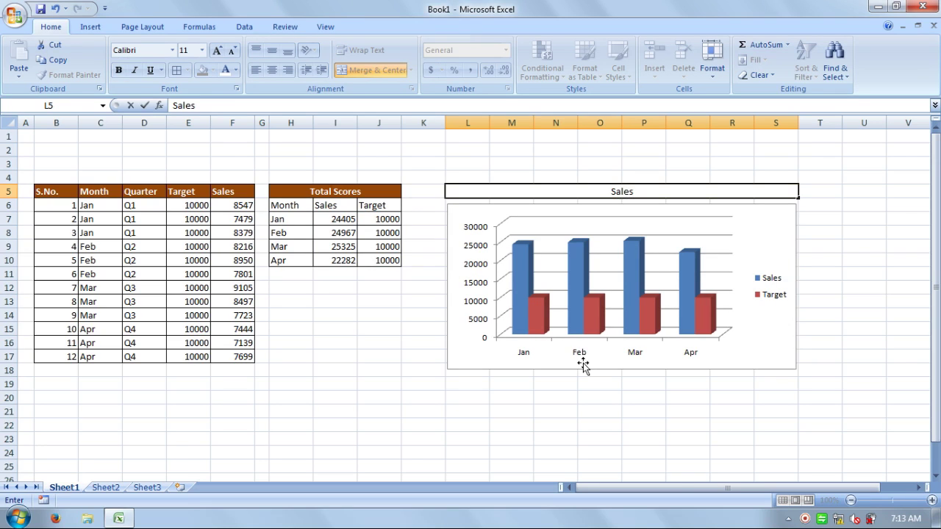
pyautogui.write(' C')
pyautogui.write('core')
pyautogui.write(' Chart')
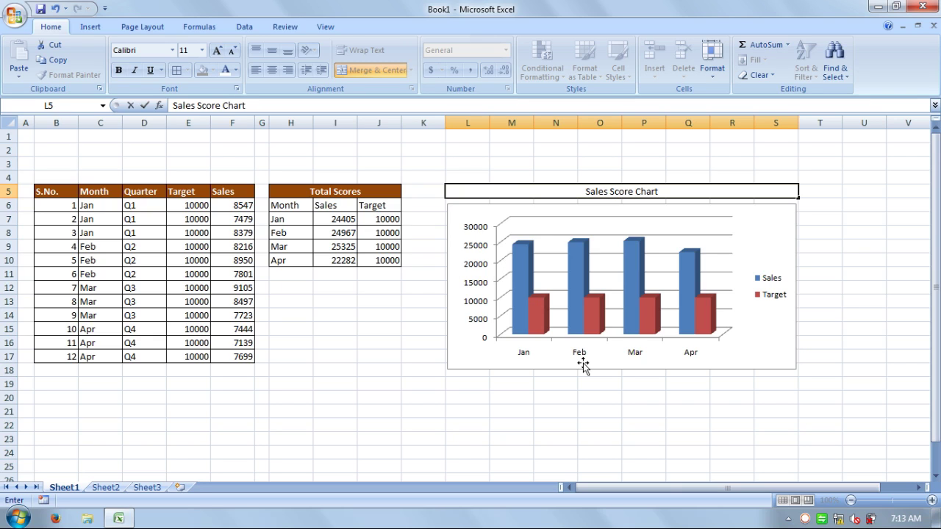
pyautogui.click(617, 412)
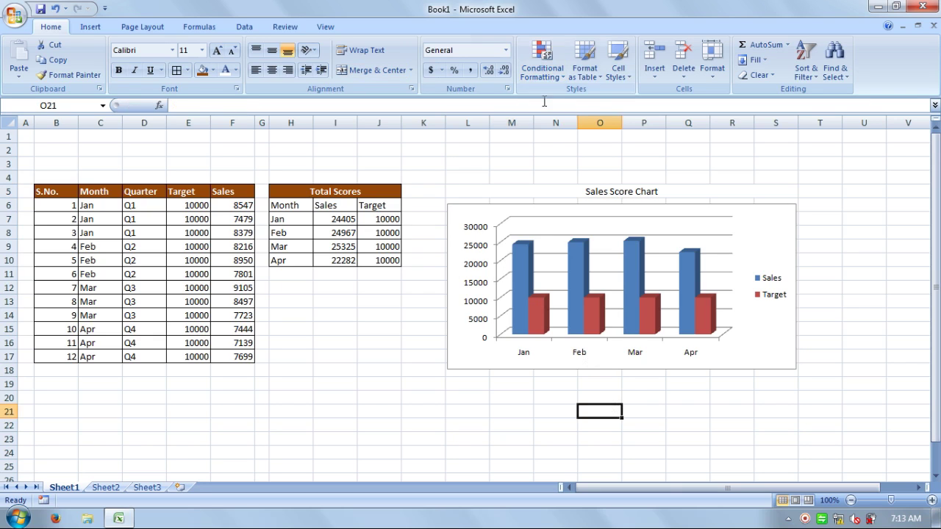
# Step: Format the Sales Score Chart title cell with the brown header fill and bold white text
pyautogui.click(552, 193)
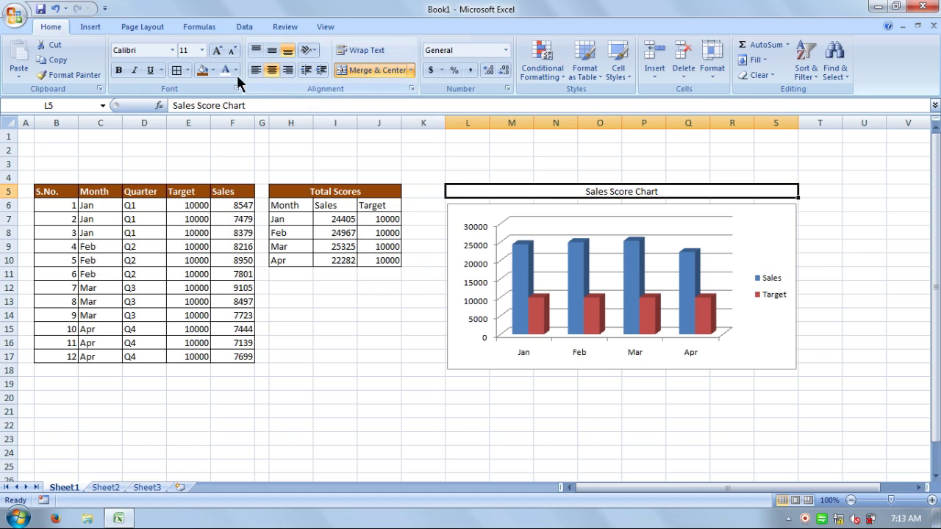
pyautogui.click(200, 71)
pyautogui.click(219, 71)
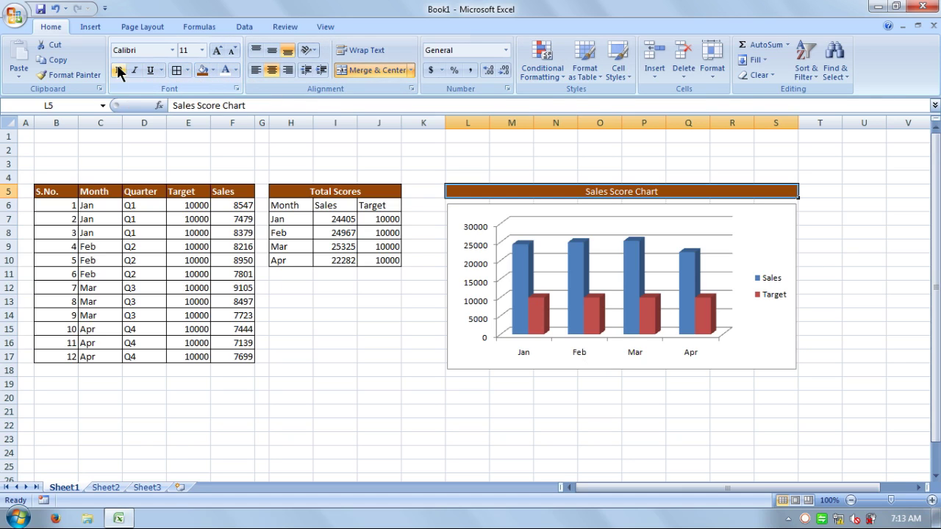
pyautogui.click(117, 69)
pyautogui.click(827, 287)
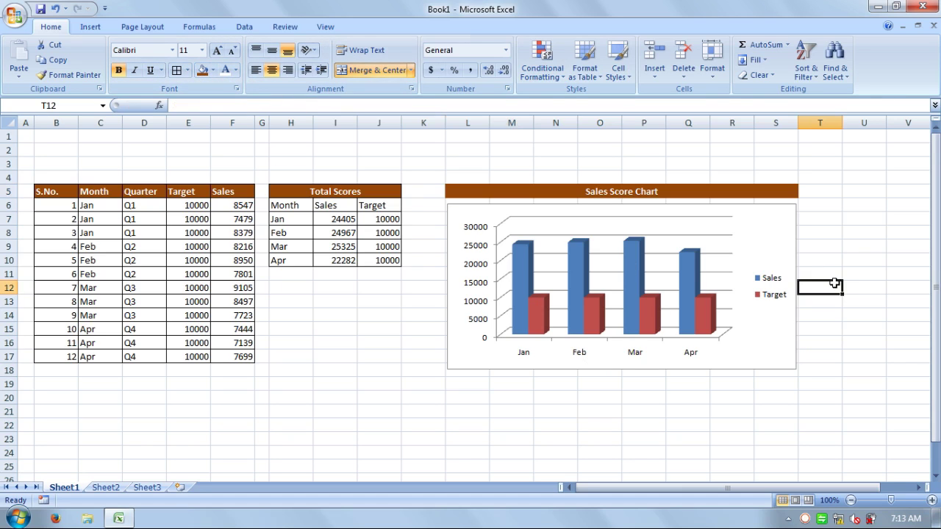
pyautogui.click(607, 187)
pyautogui.click(850, 251)
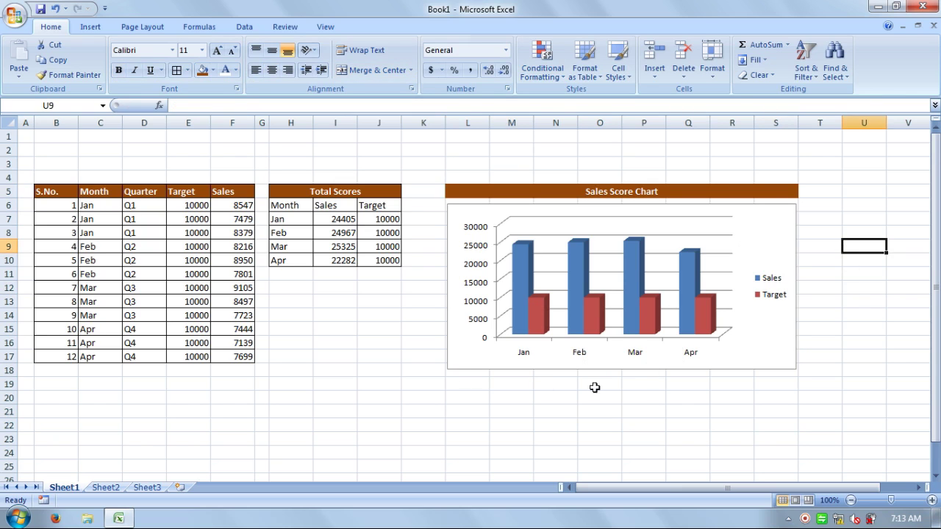
# Step: Apply the black-background chart style with red columns to the Sales and Target chart
pyautogui.click(779, 360)
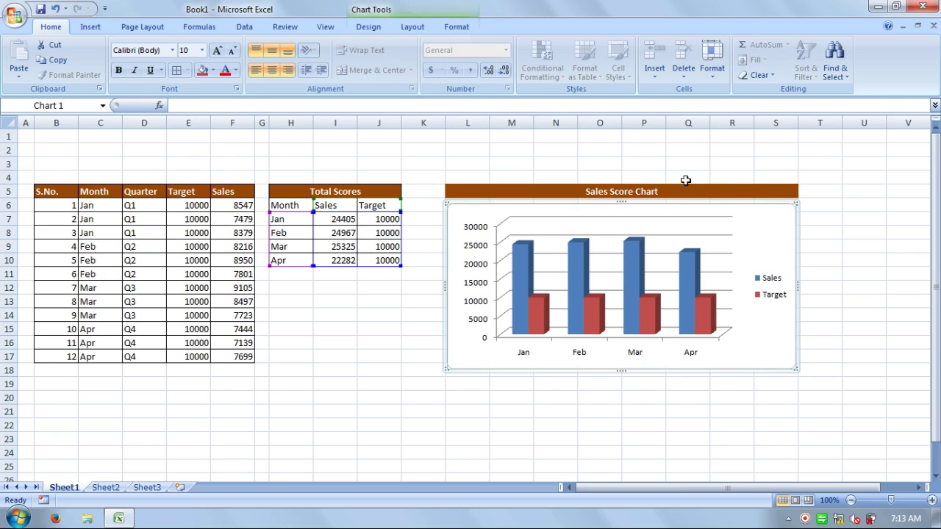
pyautogui.click(377, 28)
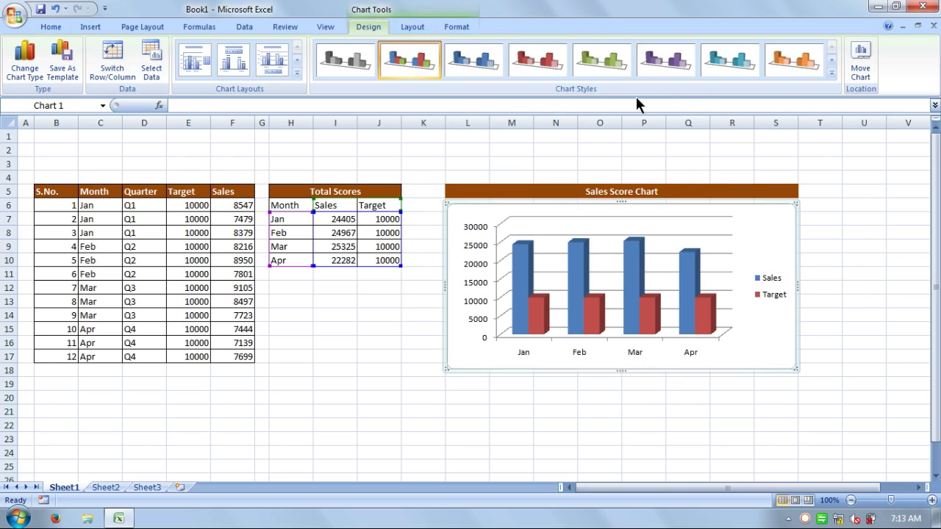
pyautogui.click(831, 74)
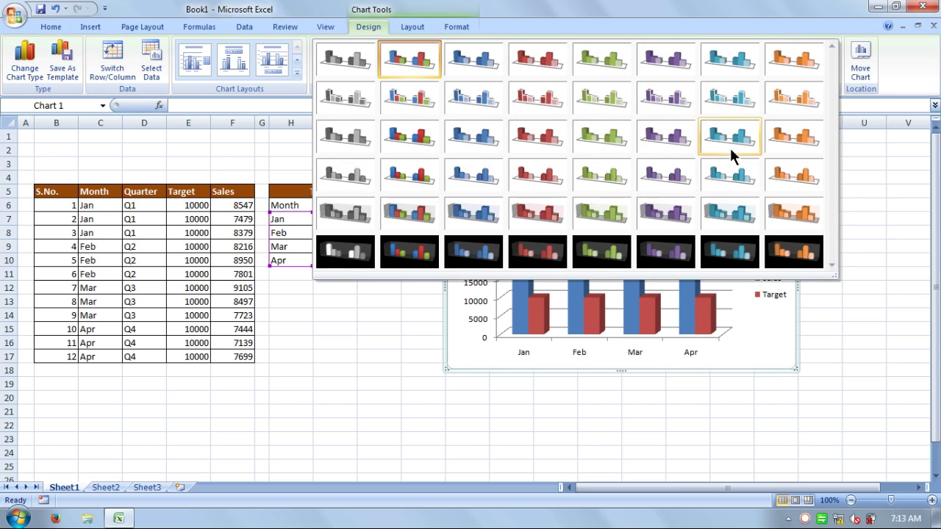
pyautogui.click(544, 255)
pyautogui.click(871, 314)
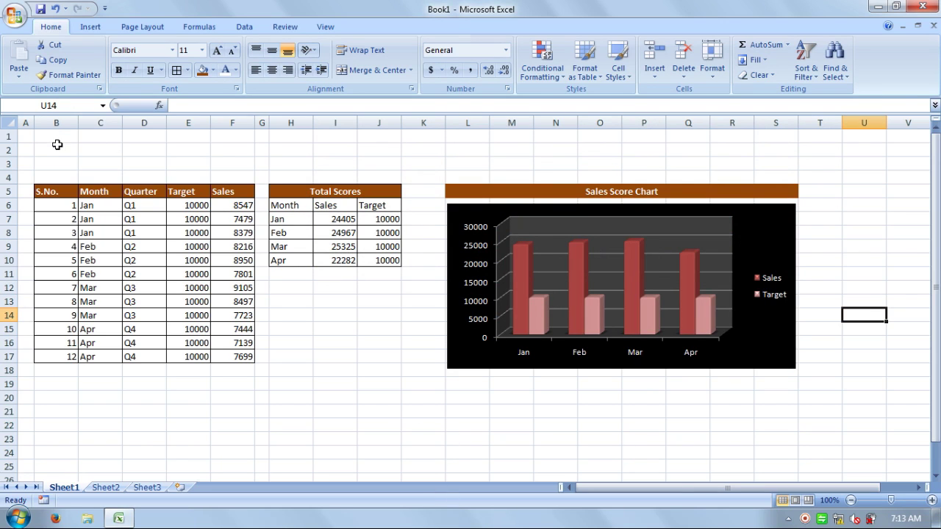
# Step: Merge and center B2:S3 above the tables and chart and enter the title QUARTERLY SALES REPORT [ MIS DATABASE ]
pyautogui.moveTo(57, 148); pyautogui.dragTo(760, 160)
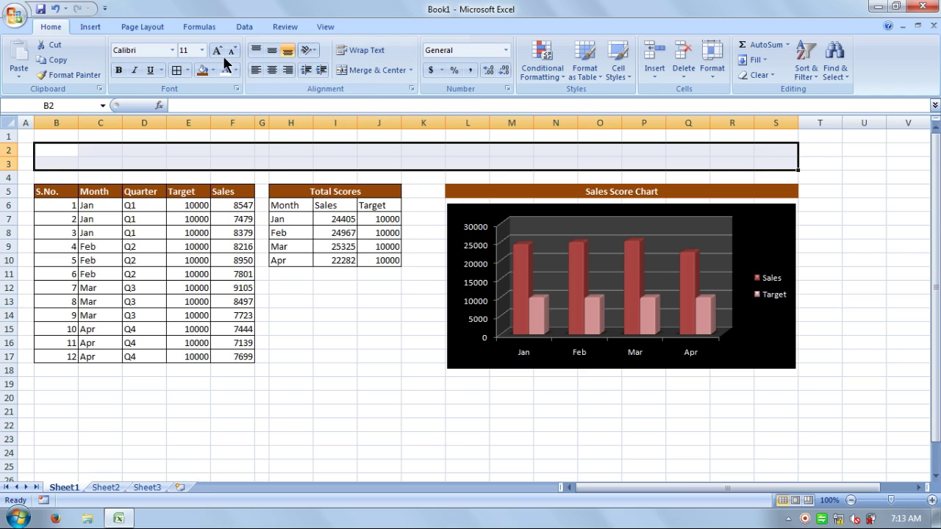
pyautogui.click(377, 70)
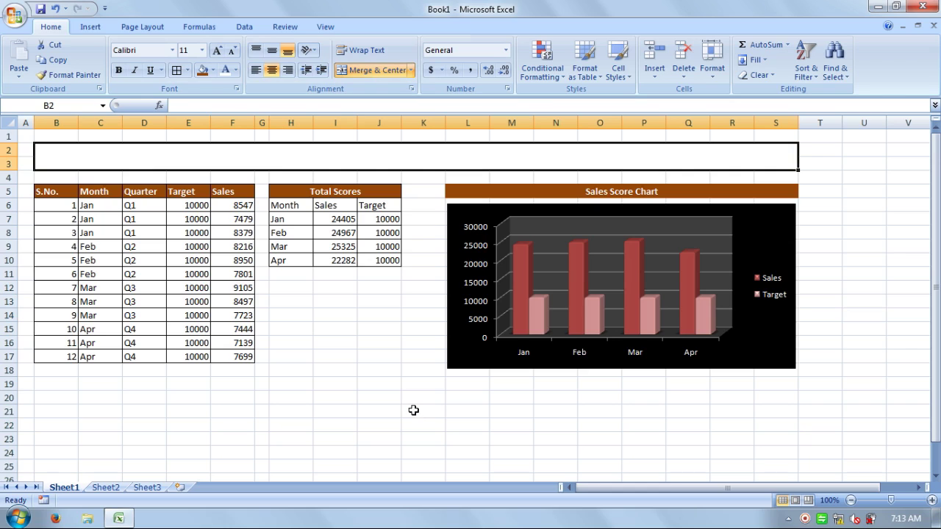
pyautogui.write('QUAR')
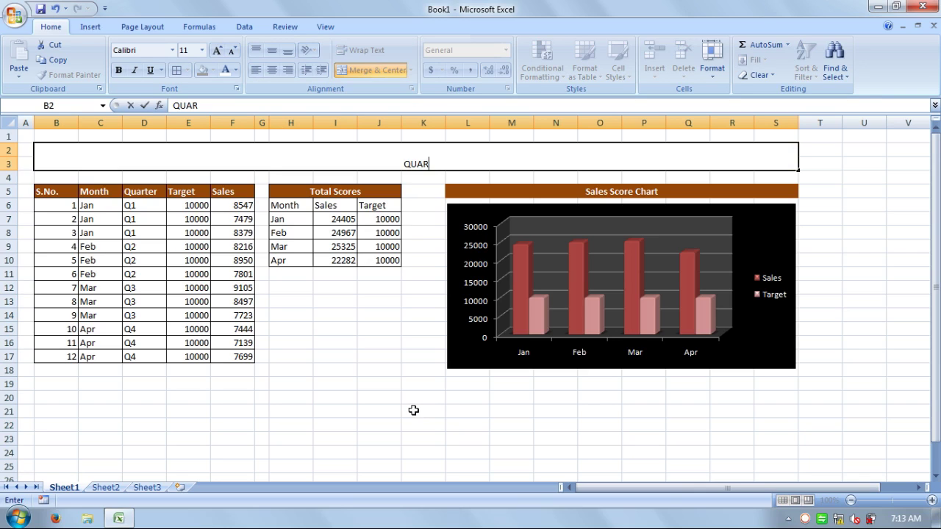
pyautogui.write('TERLY SALES RE')
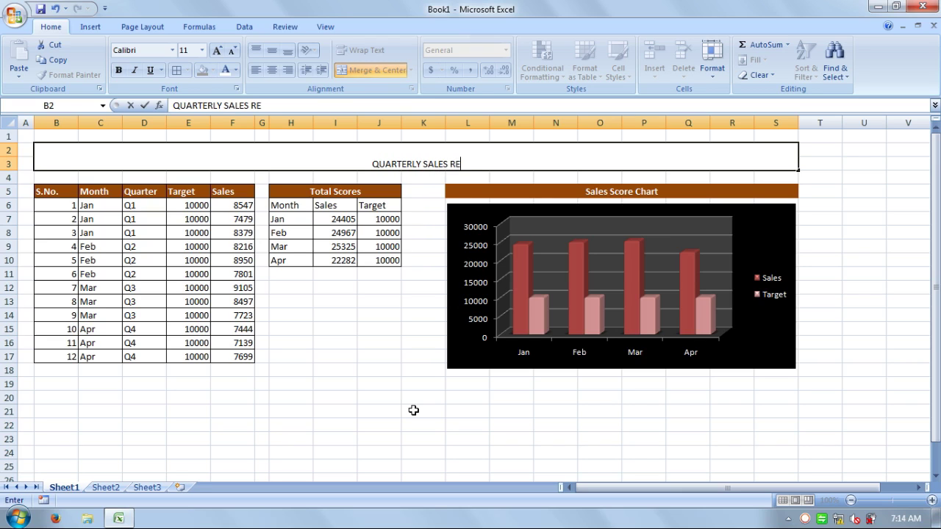
pyautogui.write('PORT')
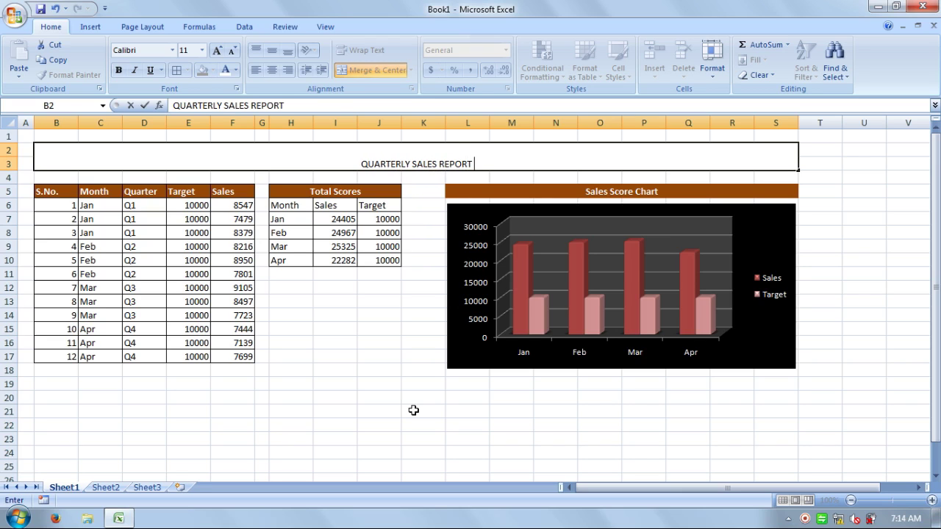
pyautogui.write(' [ MI')
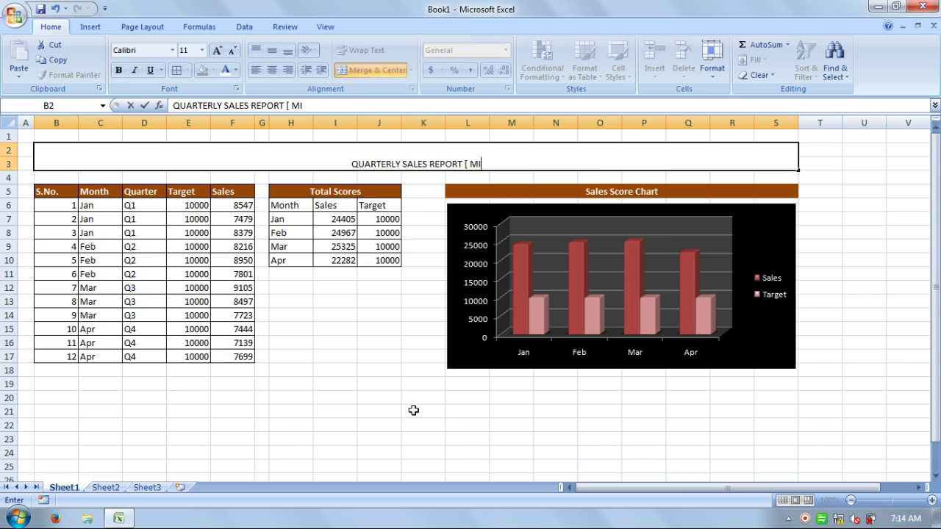
pyautogui.write('S DATA')
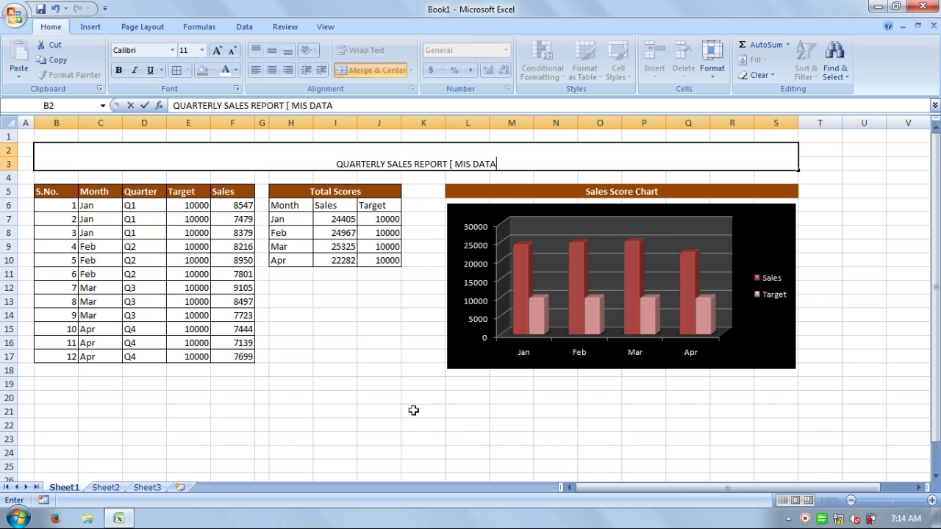
pyautogui.write('BASE')
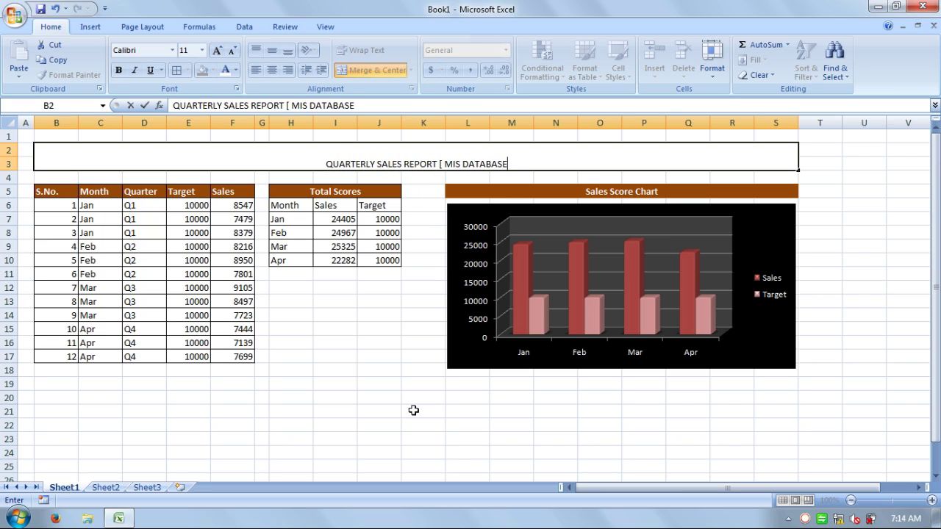
pyautogui.write(' ]')
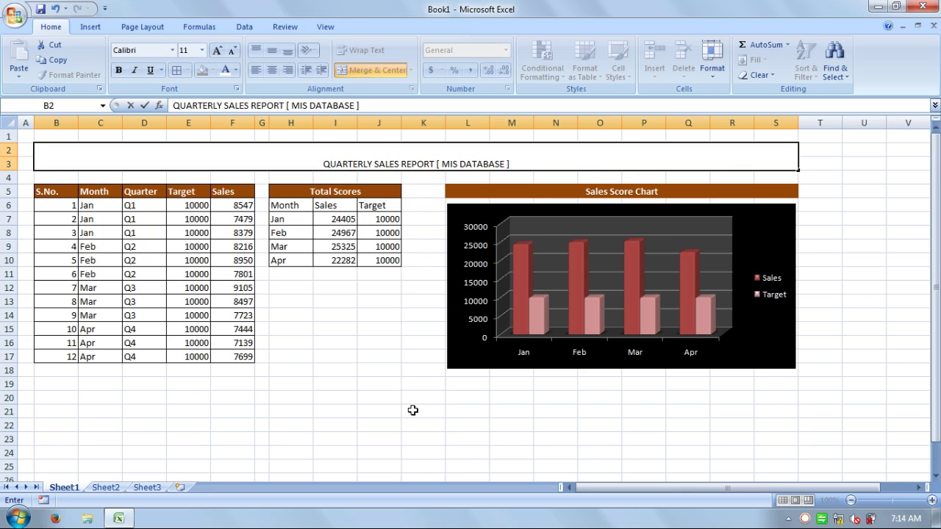
pyautogui.click(428, 214)
pyautogui.doubleClick(440, 164)
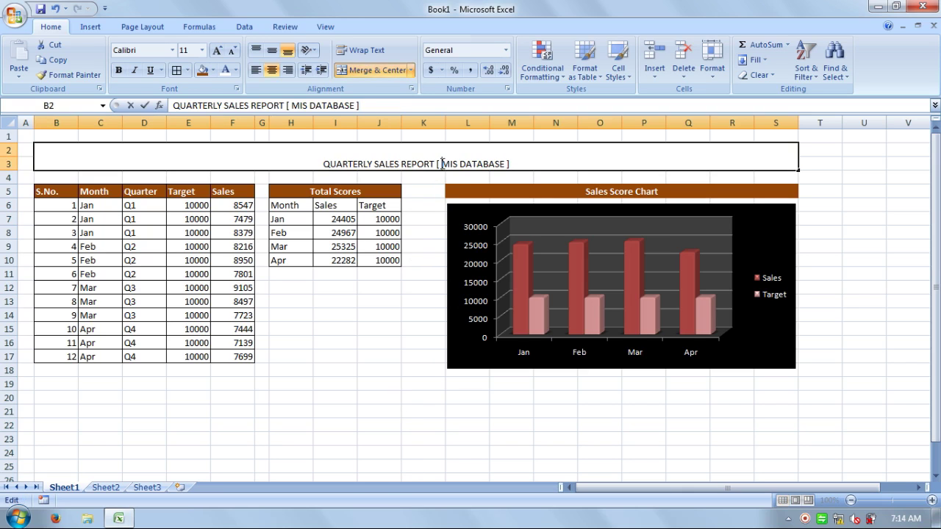
pyautogui.press('Return')
# Step: Middle-align the report title vertically in B2:S3 and increase its font size to 22
pyautogui.click(405, 150)
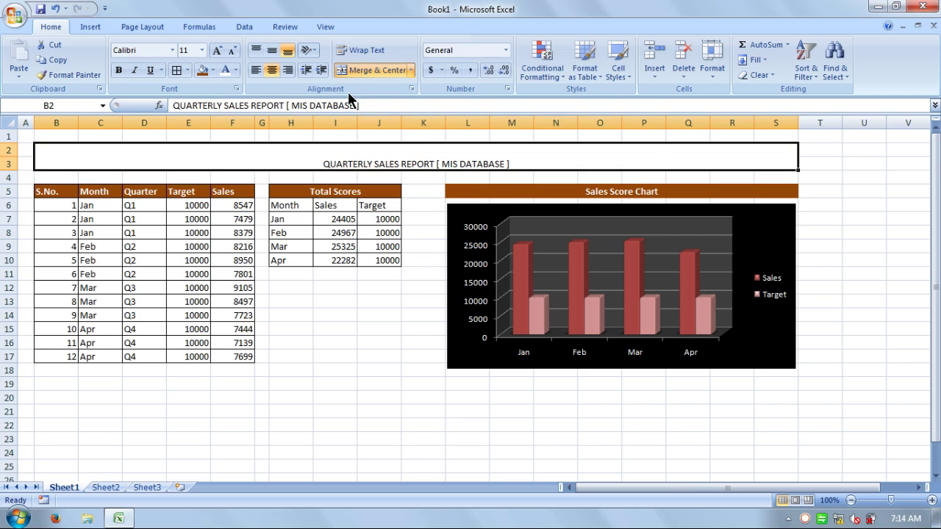
pyautogui.click(272, 51)
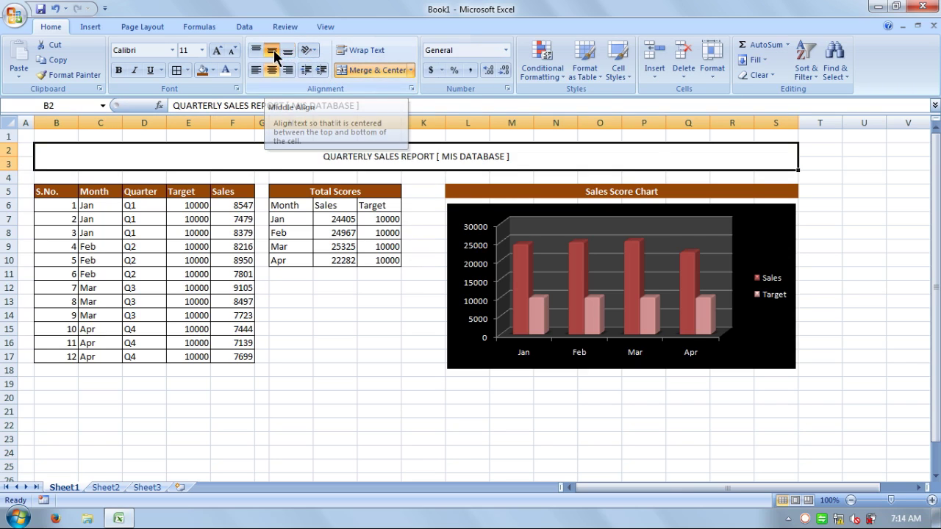
pyautogui.click(216, 51)
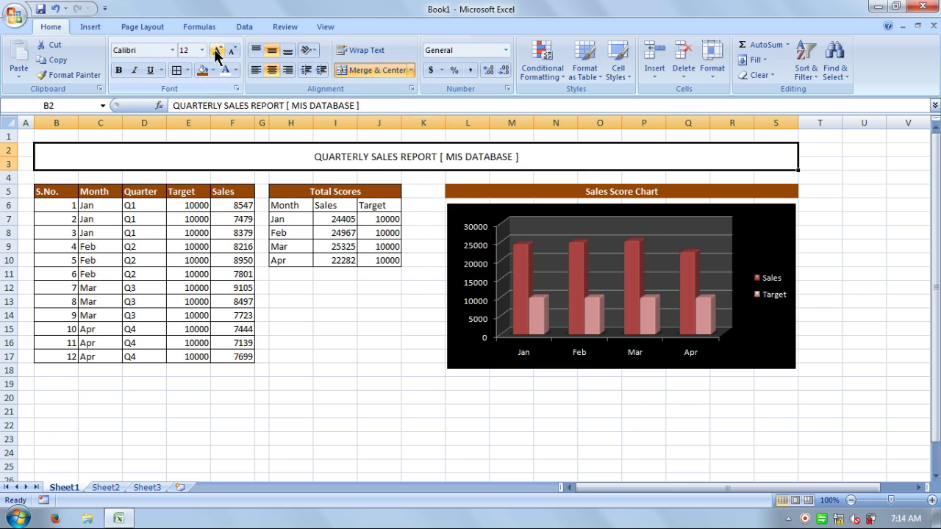
pyautogui.click(217, 51)
pyautogui.click(217, 51)
pyautogui.click(217, 51)
pyautogui.click(217, 51)
pyautogui.click(216, 51)
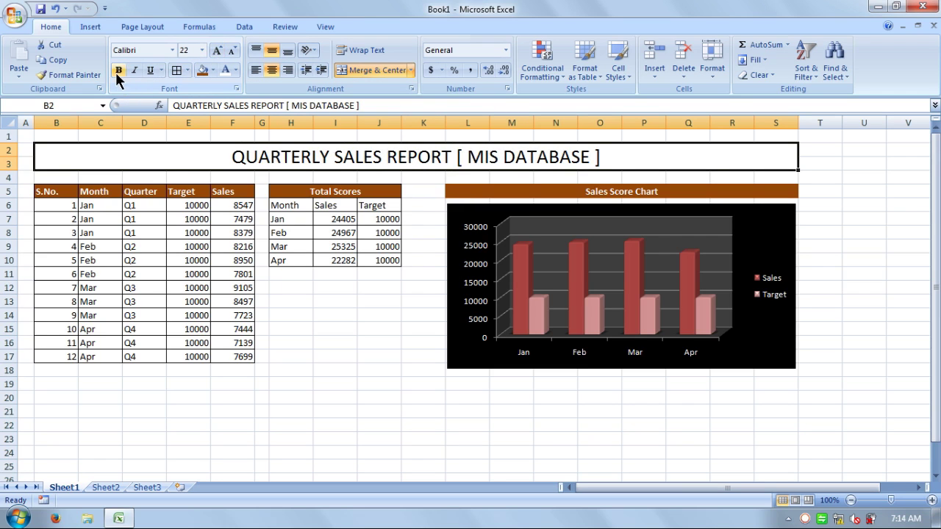
# Step: Give the report title bold white text on a dark red fill and enlarge its font by one more size
pyautogui.click(118, 70)
pyautogui.click(212, 70)
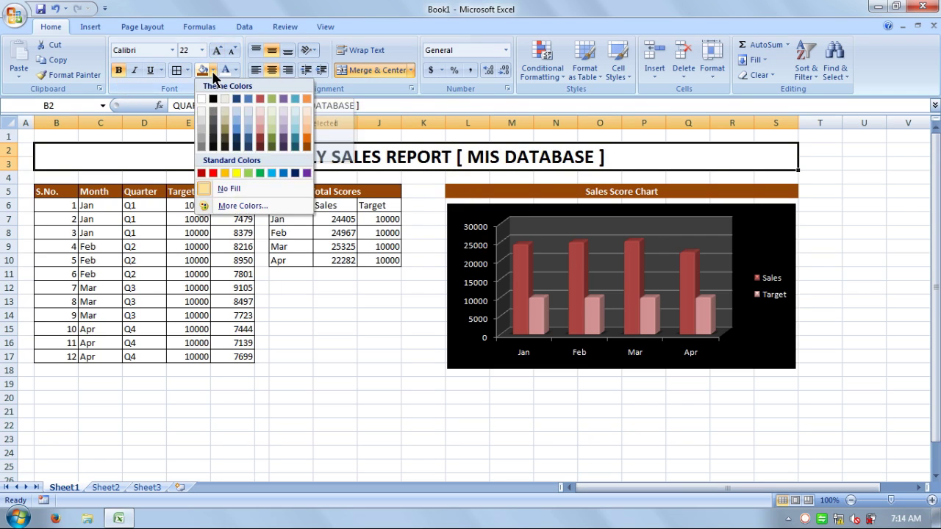
pyautogui.click(204, 175)
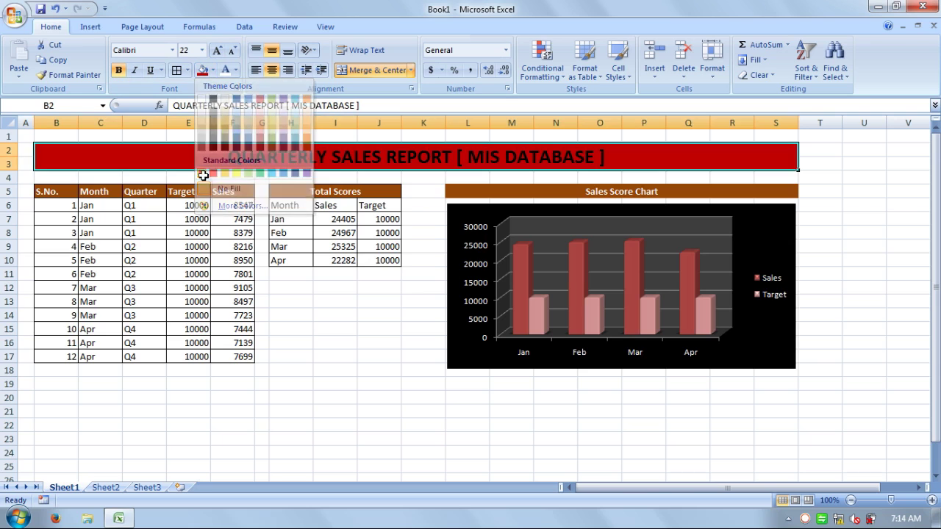
pyautogui.click(225, 69)
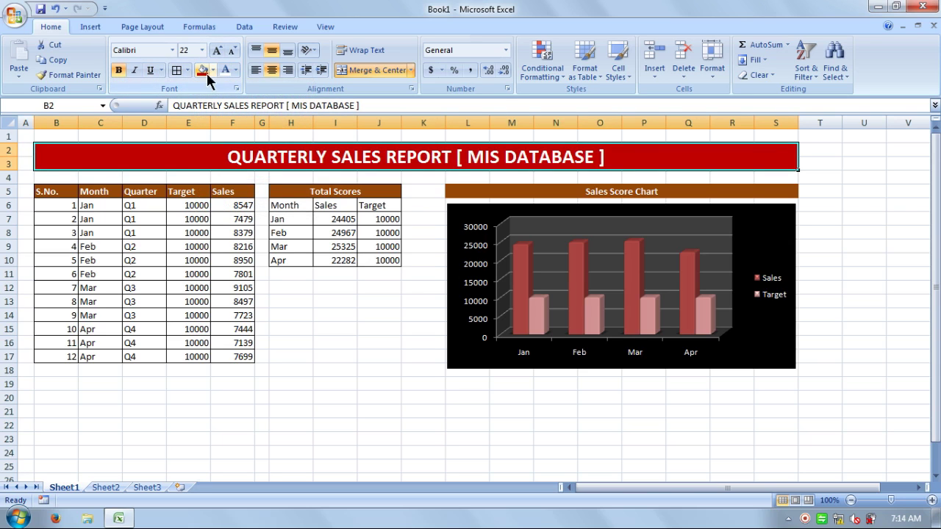
pyautogui.click(217, 51)
pyautogui.click(377, 274)
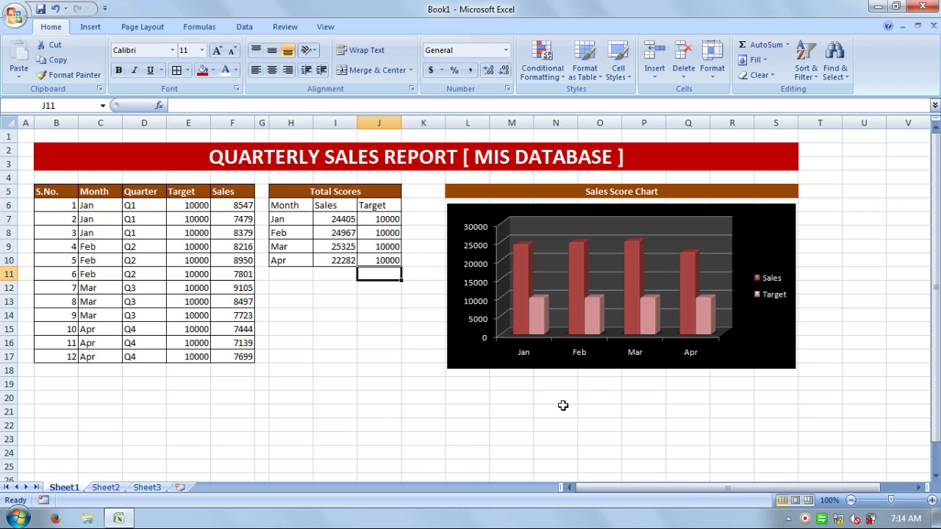
# Step: Narrow column K to about half its width to bring the chart closer to the summary table
pyautogui.click(435, 122)
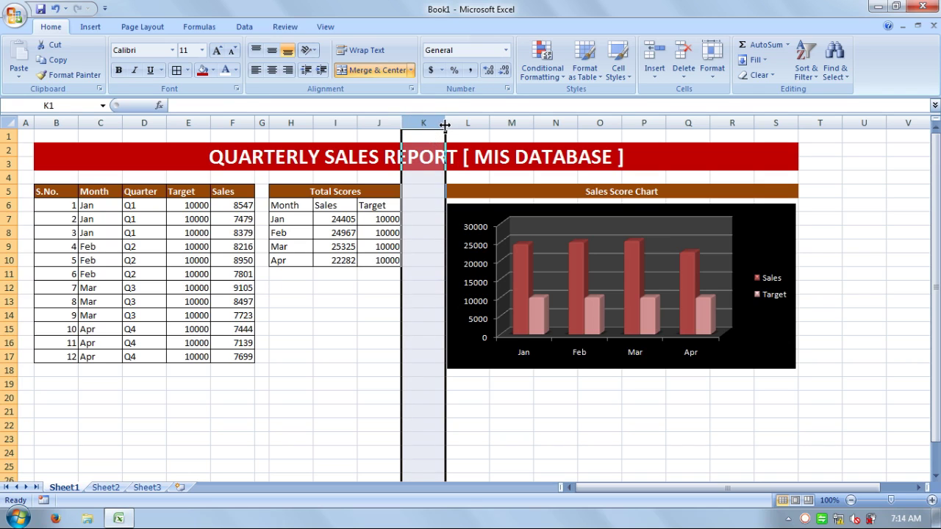
pyautogui.click(425, 123)
pyautogui.click(423, 290)
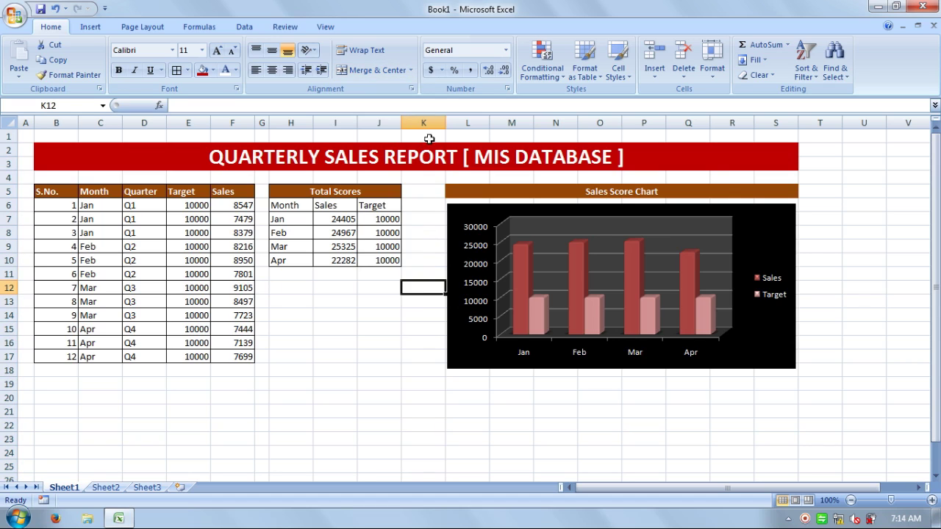
pyautogui.moveTo(445, 122); pyautogui.dragTo(445, 122)
pyautogui.click(444, 123)
pyautogui.moveTo(446, 118); pyautogui.dragTo(423, 123)
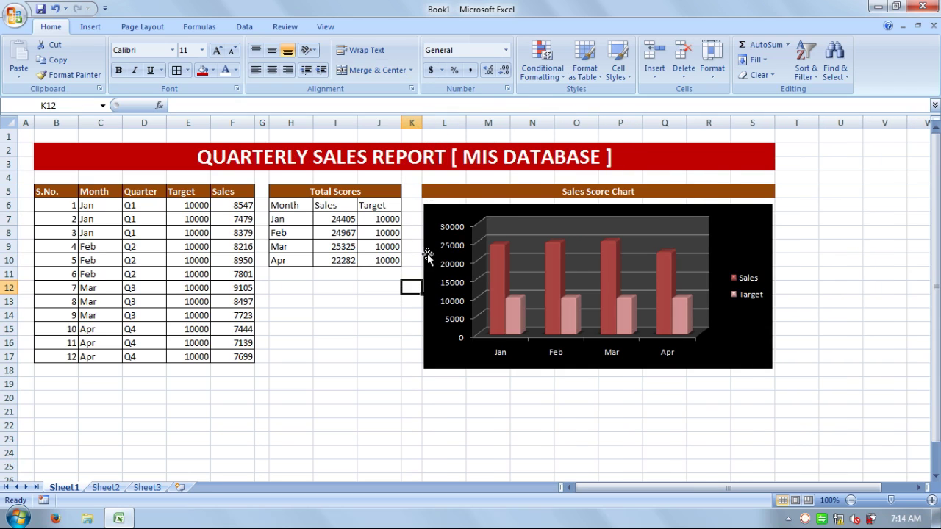
pyautogui.click(548, 430)
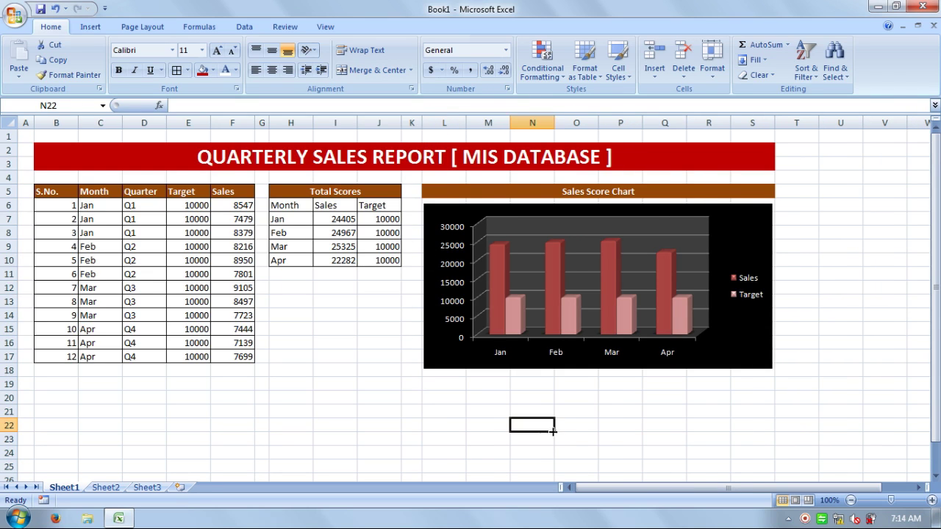